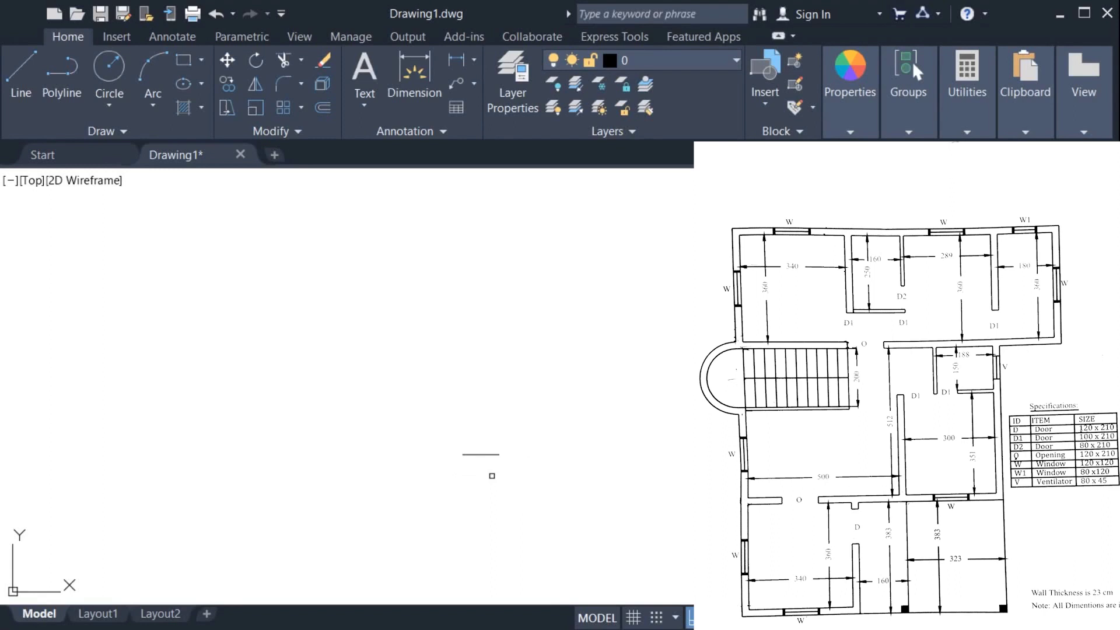
Zoom in on the two parallel horizontal wall lines.
scroll(475, 449, up, 8)
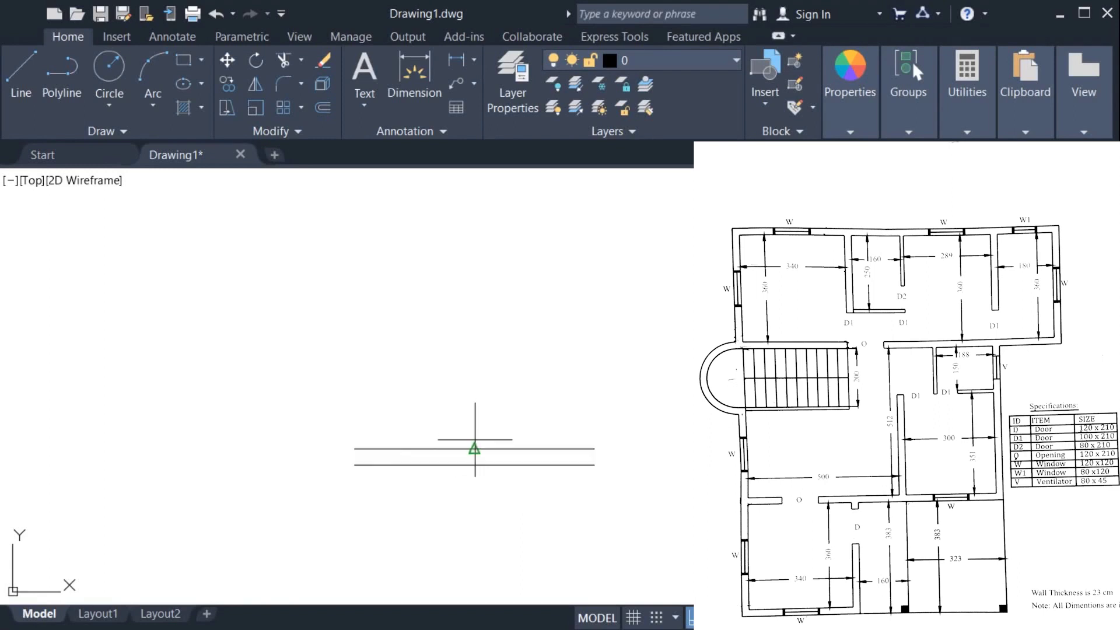
Offset the wall line upward and double the upper copy into a second wall pair.
click(474, 449)
click(483, 448)
click(482, 409)
scroll(484, 408, down, 1)
scroll(484, 455, down, 1)
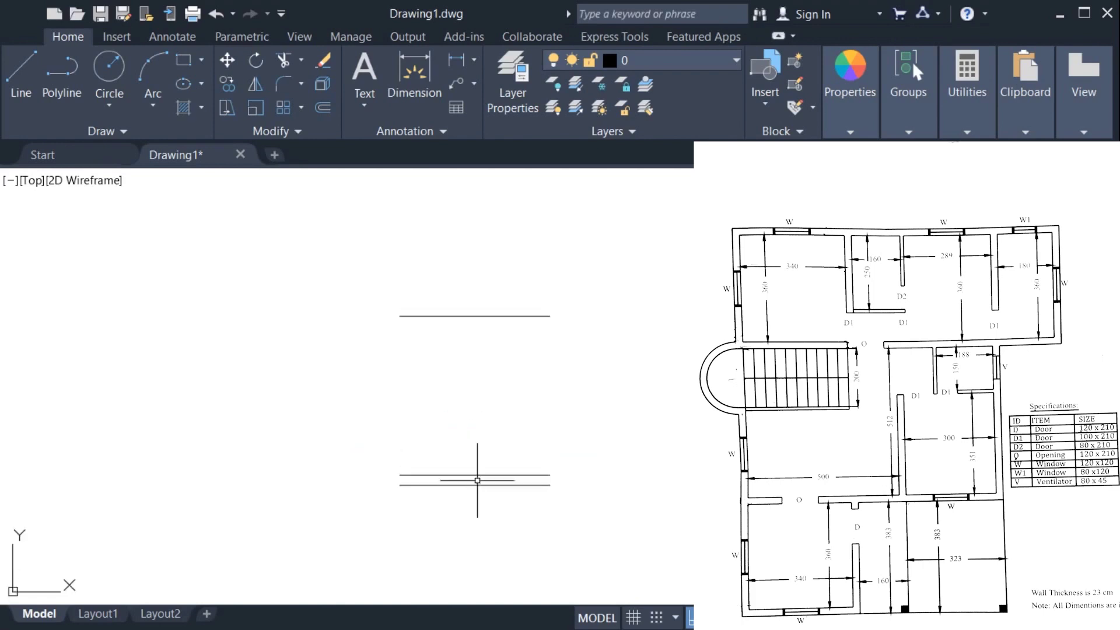
click(479, 319)
click(483, 276)
middle_drag(486, 311, 480, 411)
Offset further wall lines upward to form the third and fourth double walls.
scroll(487, 410, up, 2)
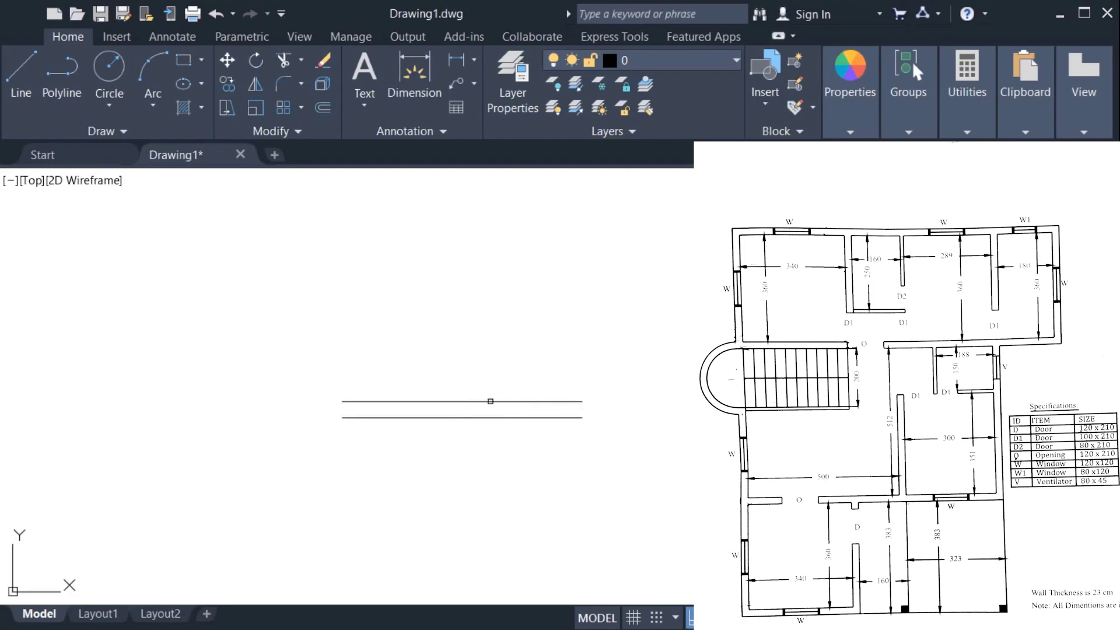
scroll(488, 423, down, 5)
middle_drag(489, 426, 493, 468)
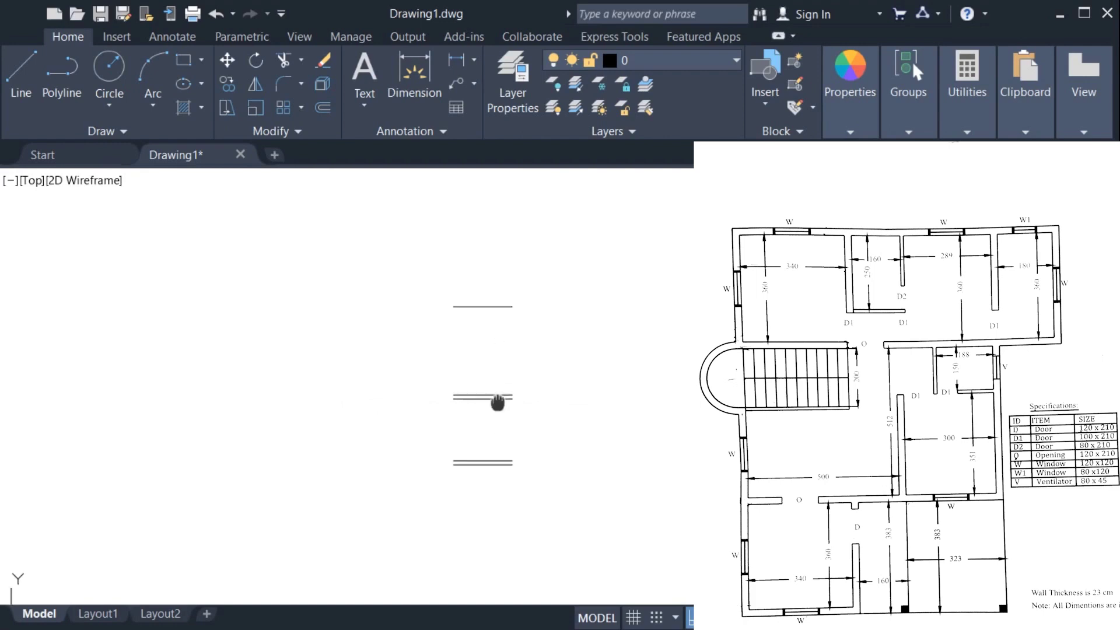
scroll(484, 364, up, 3)
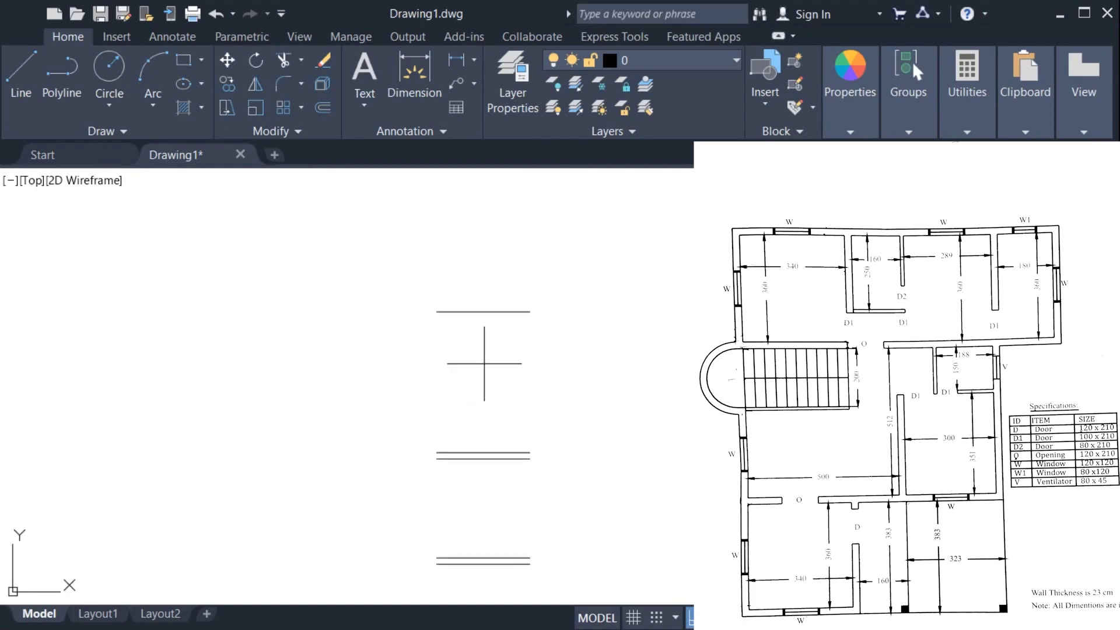
click(476, 304)
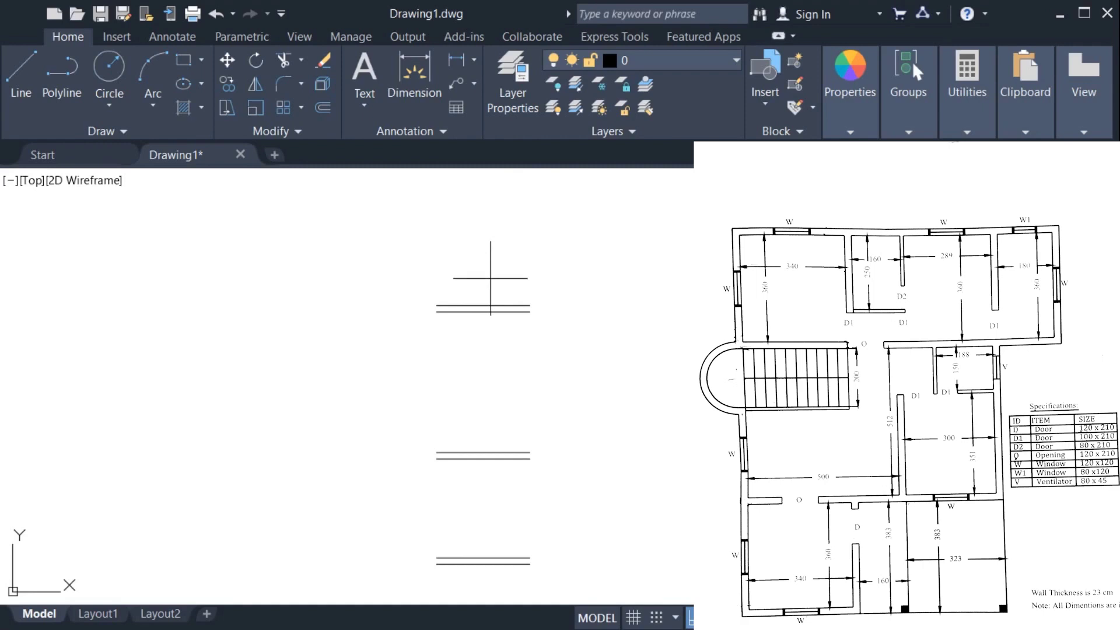
click(487, 304)
click(484, 254)
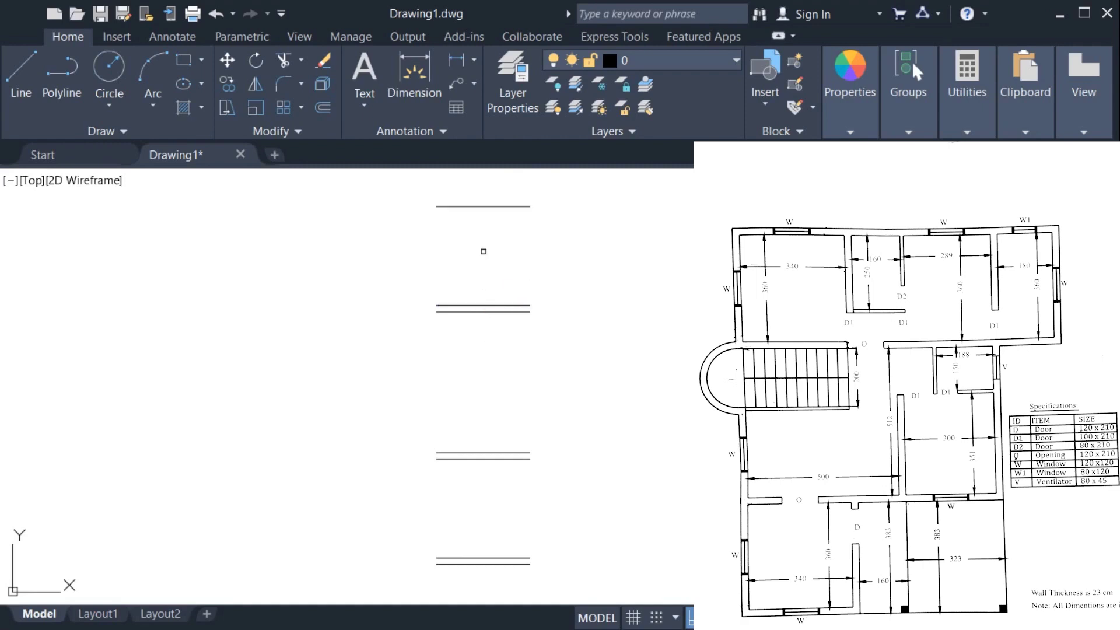
scroll(484, 260, down, 2)
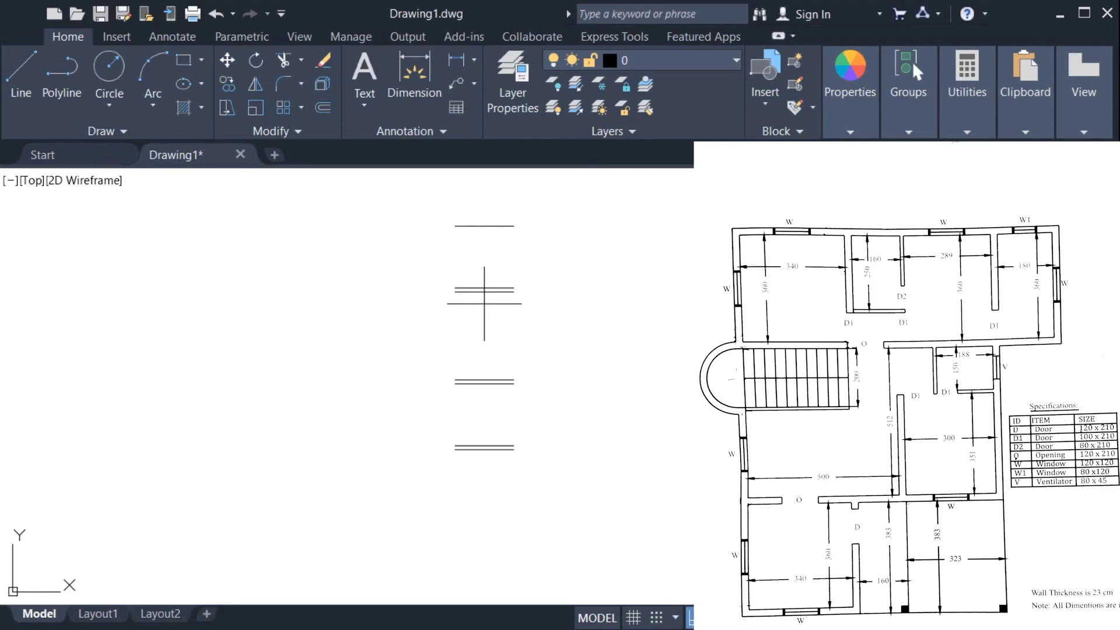
click(479, 205)
Draw the first vertical left wall line from the bottom pair up to the next pair.
middle_drag(553, 289, 570, 291)
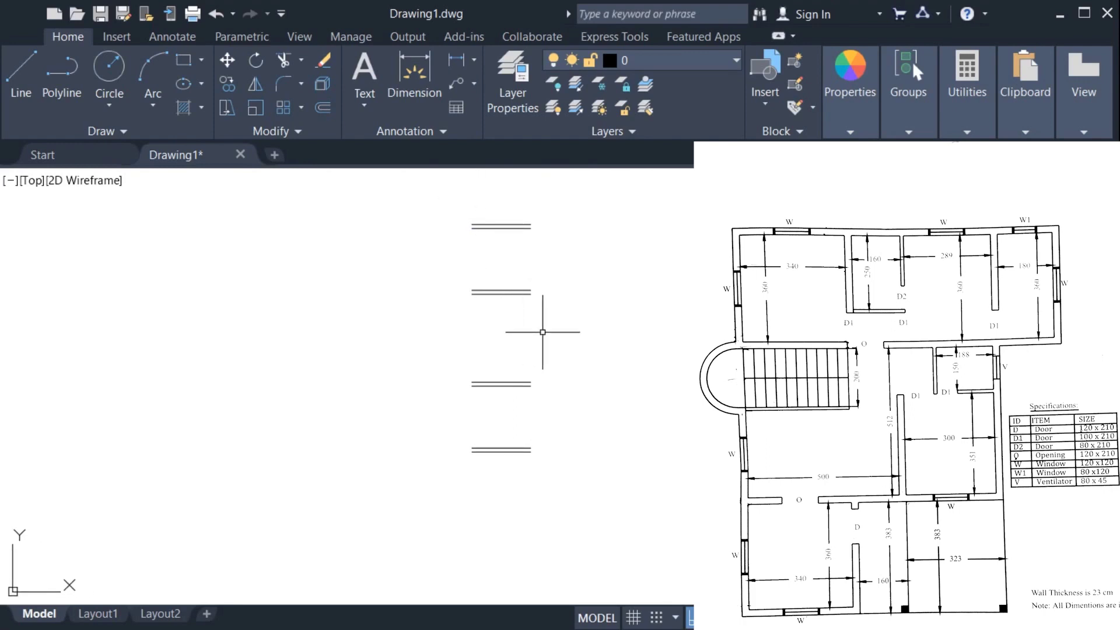
middle_drag(527, 376, 583, 392)
scroll(582, 392, down, 2)
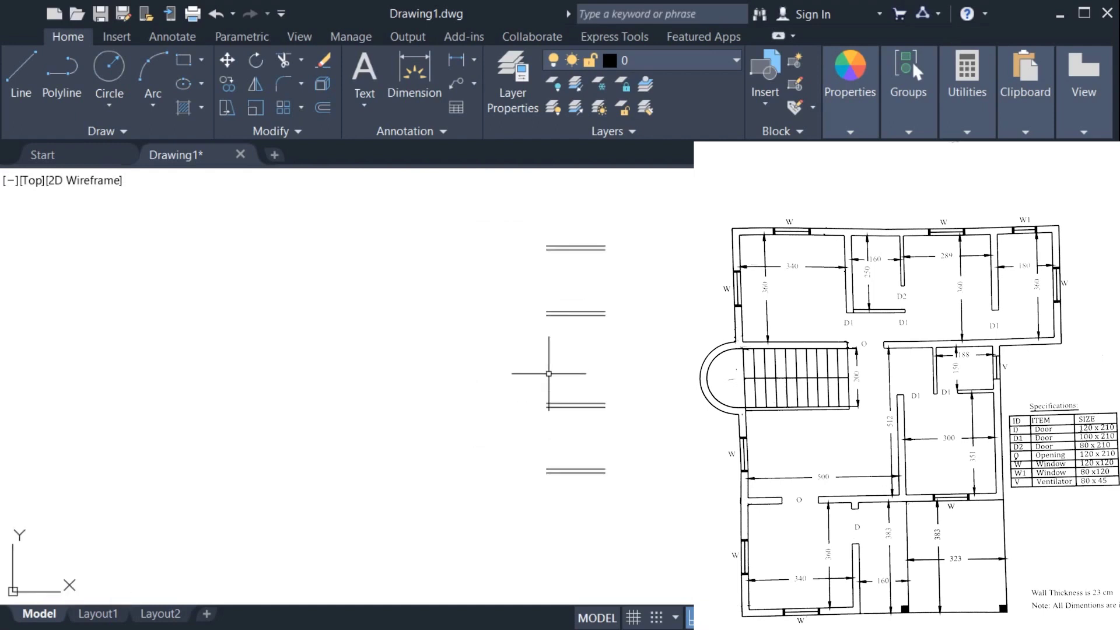
scroll(558, 391, up, 2)
click(526, 430)
click(526, 364)
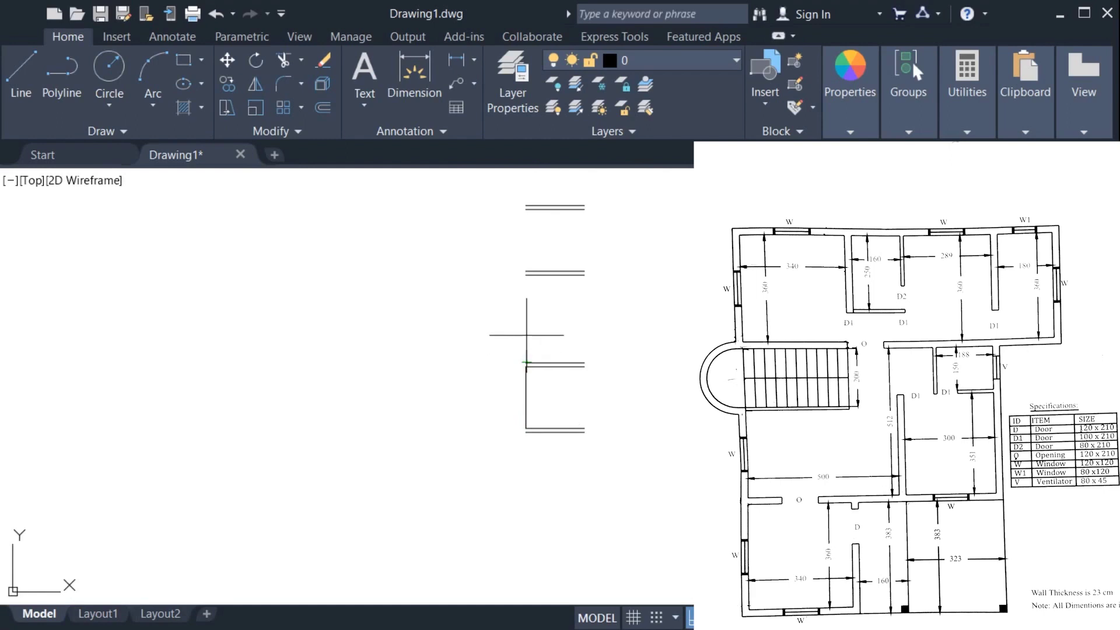
Extend the left wall to the top pair and close the lower room's right and bottom sides.
click(526, 273)
click(526, 207)
click(584, 366)
click(584, 430)
click(526, 432)
key(Escape)
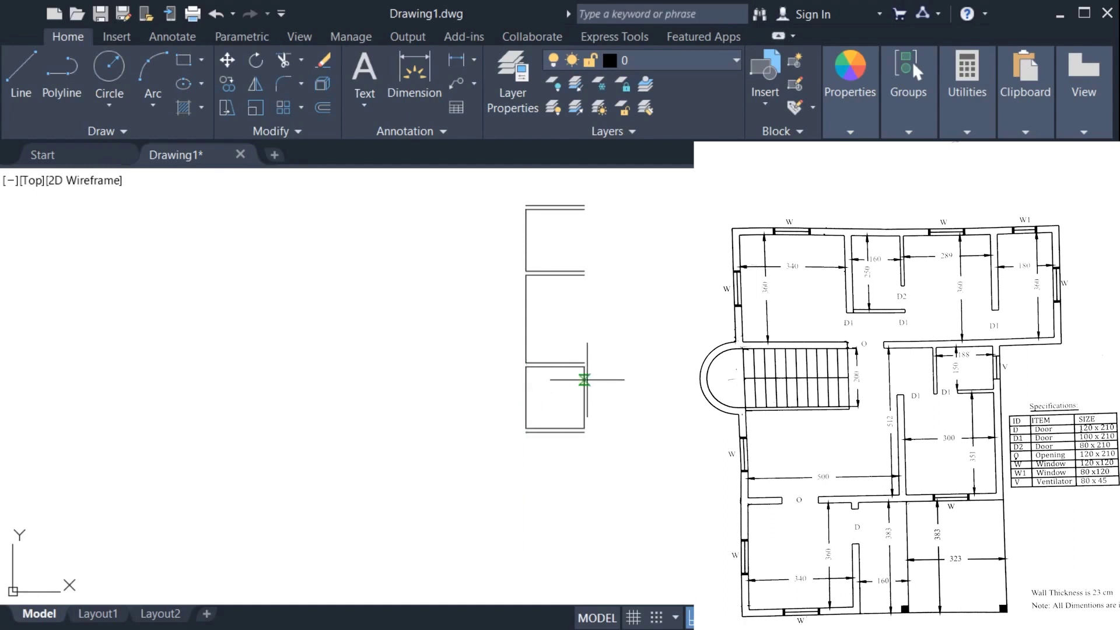
Double the left outer wall and offset a vertical wall line right of the top room.
click(526, 394)
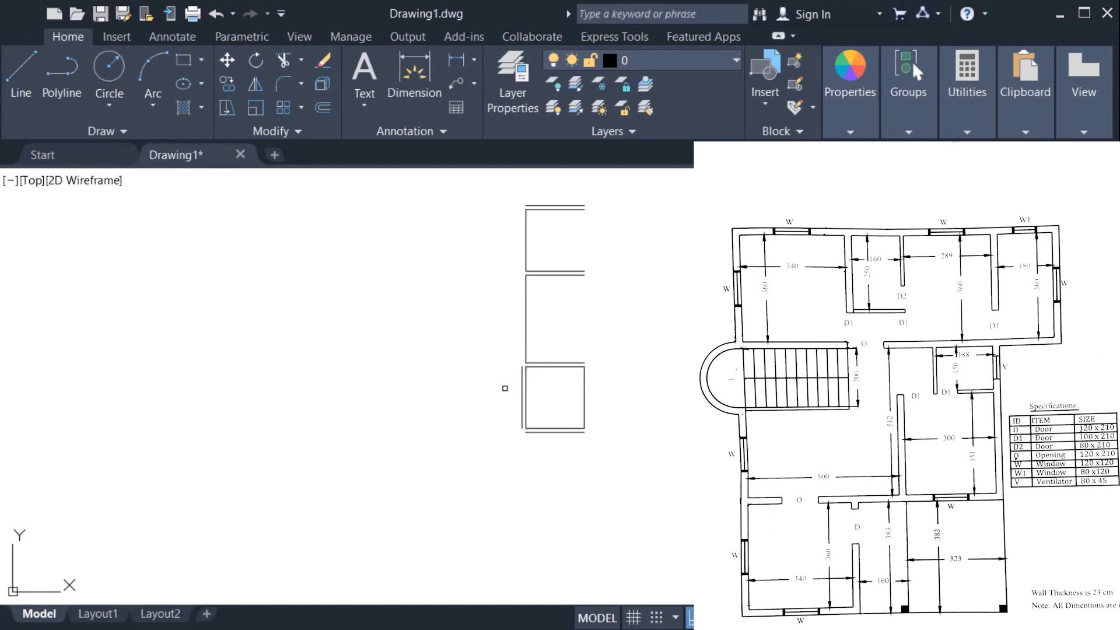
middle_drag(593, 333, 557, 375)
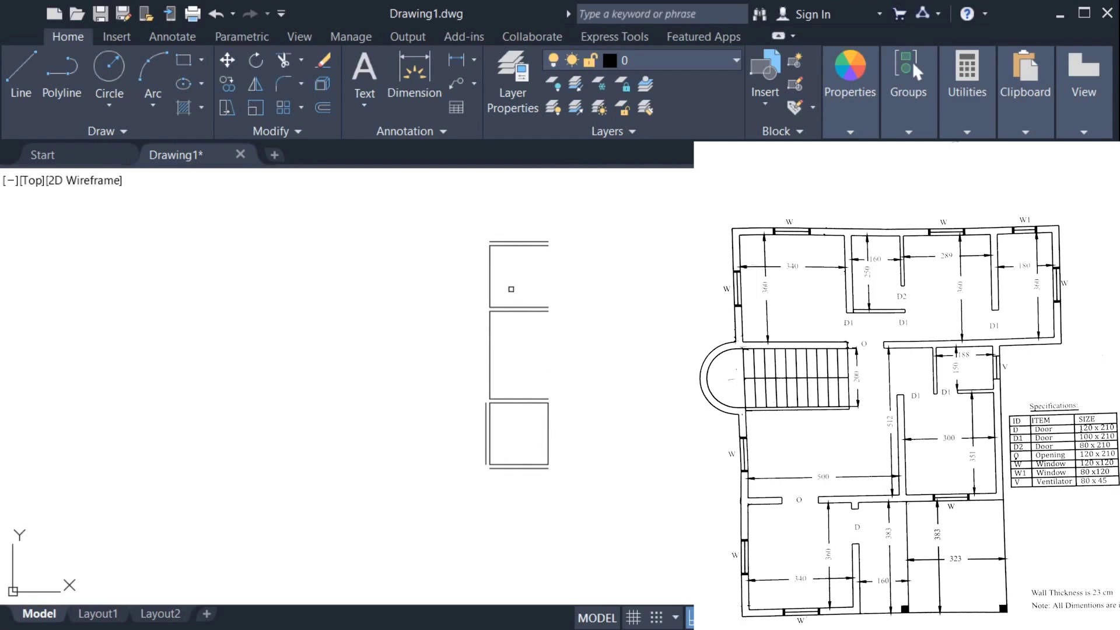
click(491, 274)
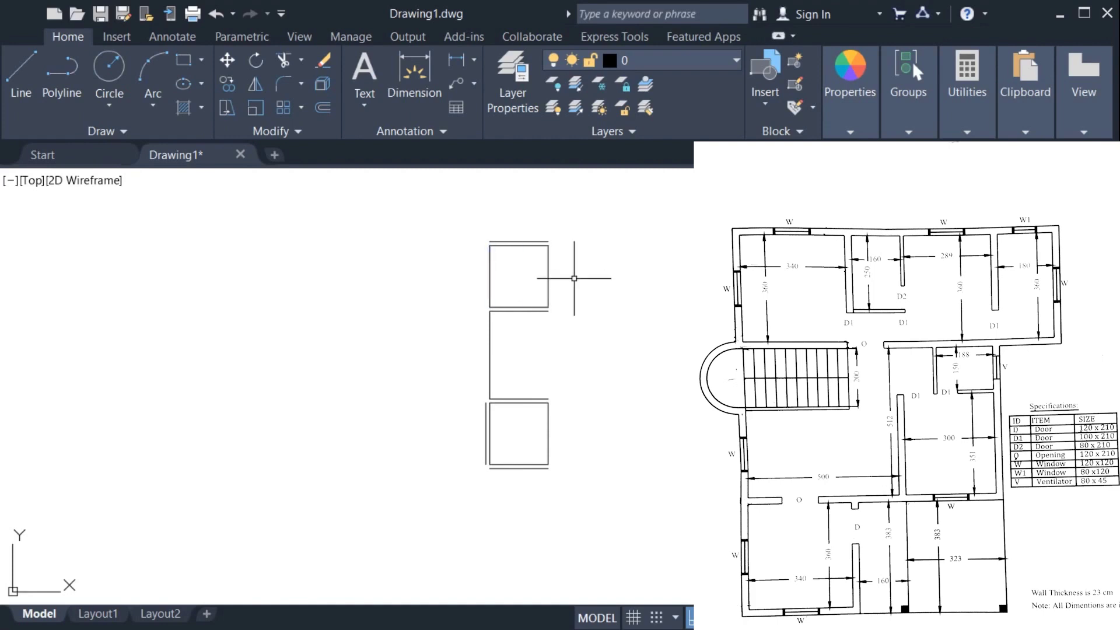
click(575, 280)
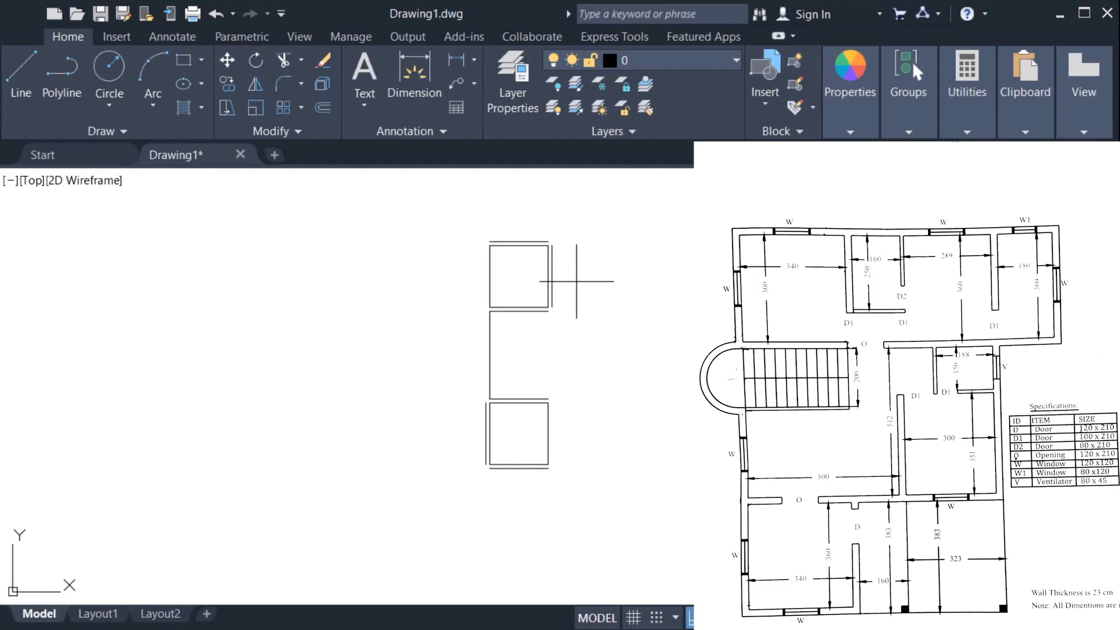
click(552, 272)
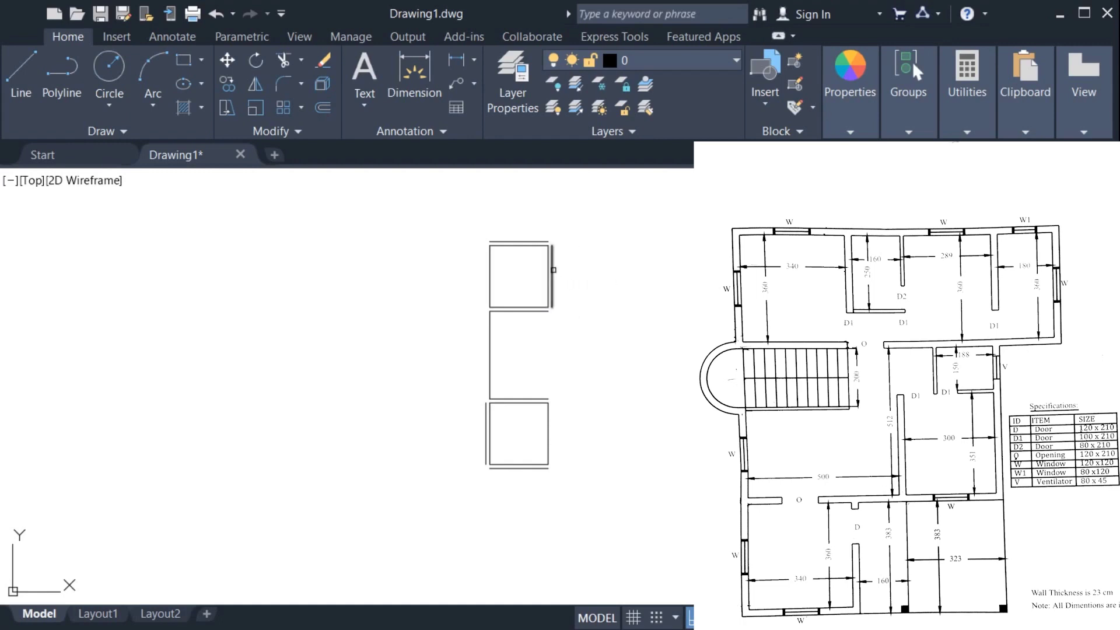
scroll(575, 272, up, 2)
scroll(575, 272, up, 2)
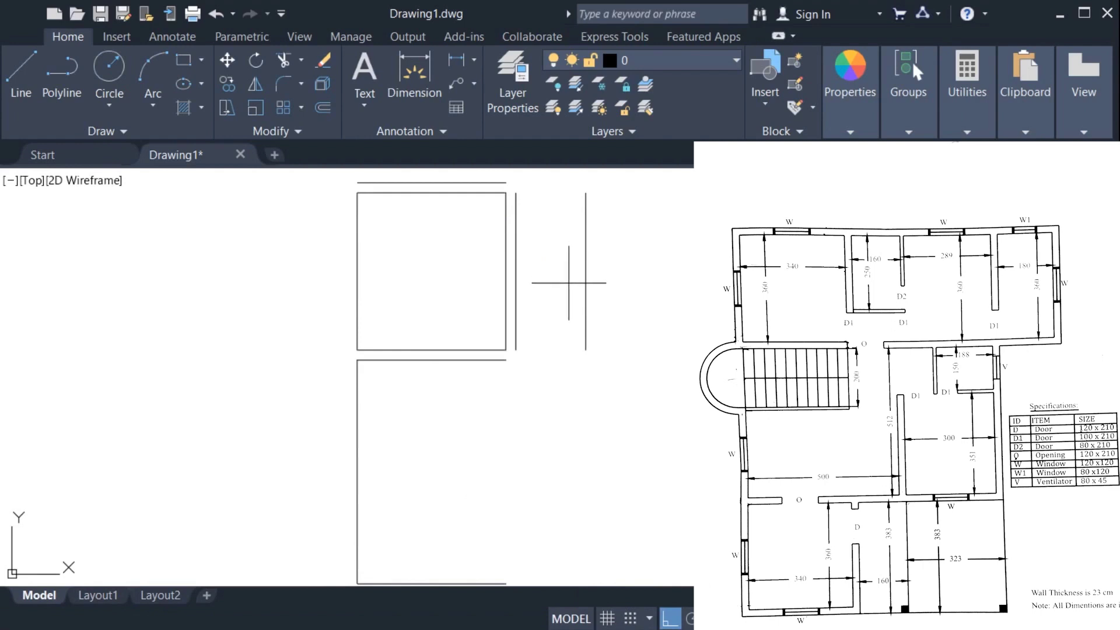
Offset another parallel vertical line to the right using a set distance.
click(569, 283)
click(584, 268)
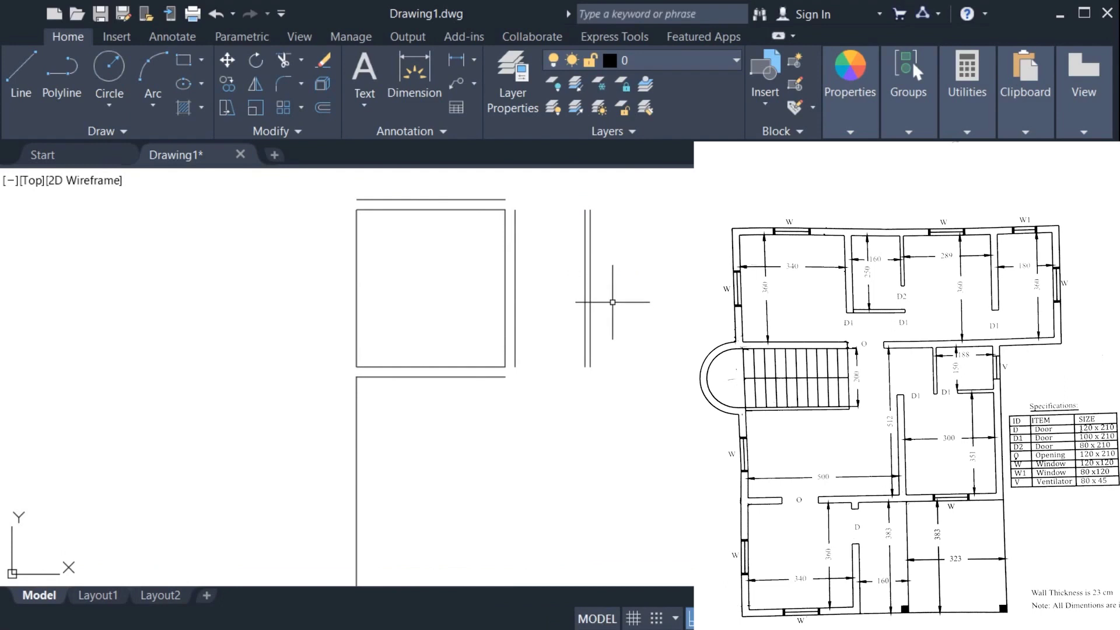
key(Return)
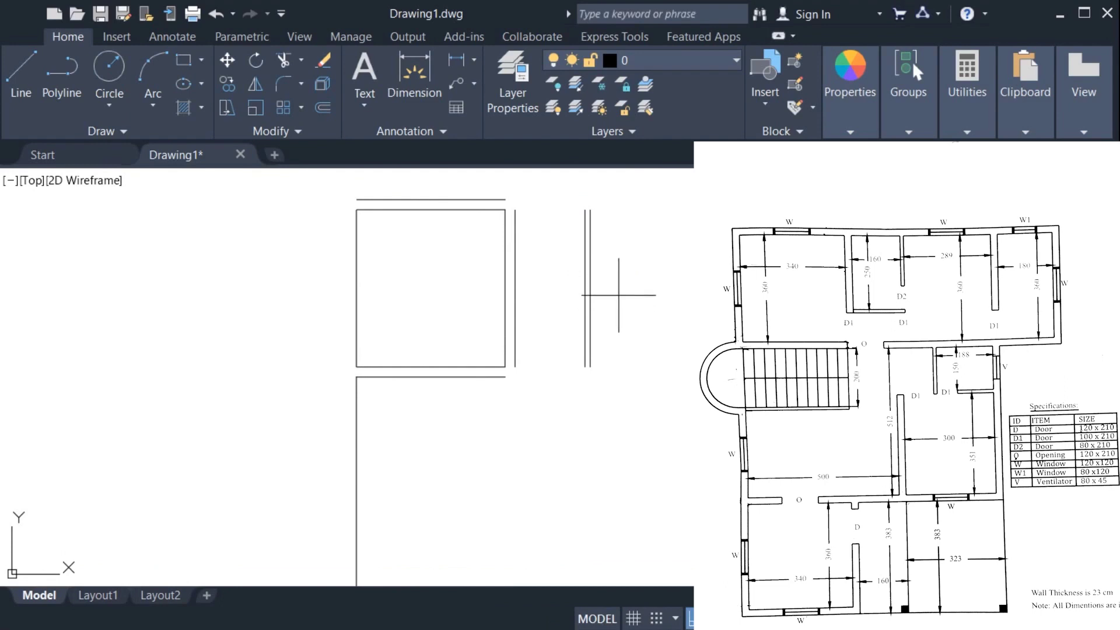
key(Return)
Offset vertical lines rightward to form doubled partition walls between the top-row rooms.
click(593, 278)
click(642, 278)
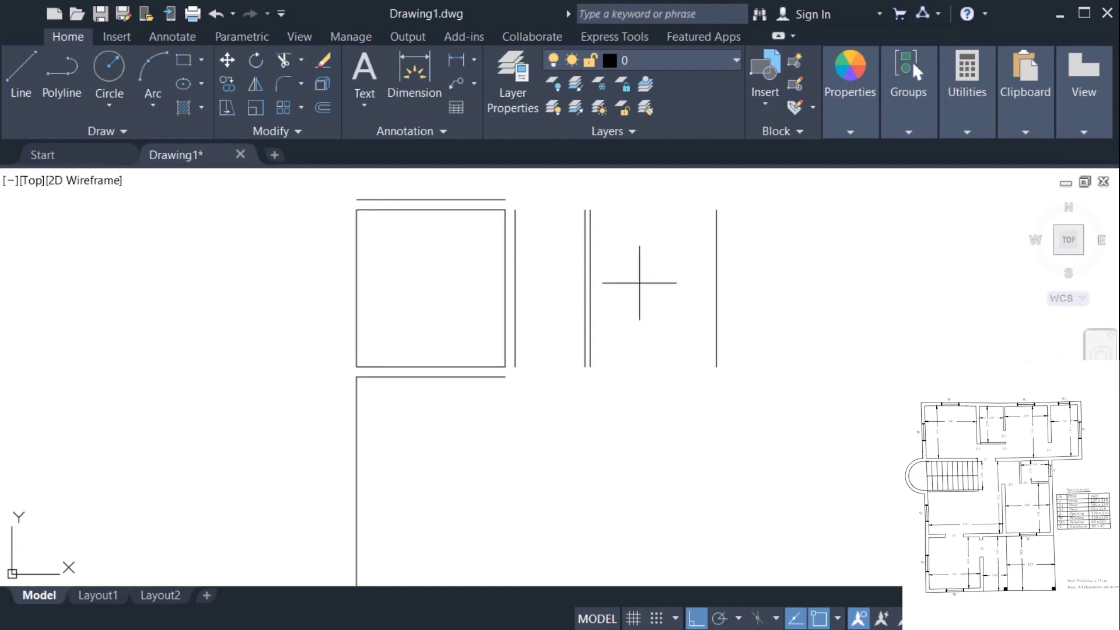
click(716, 296)
click(760, 297)
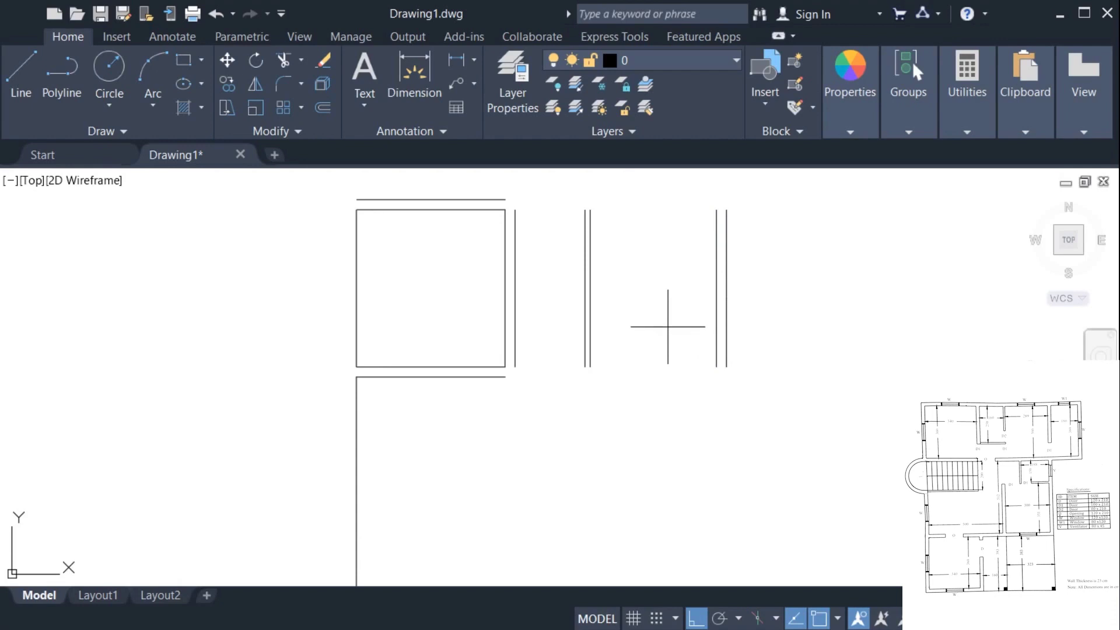
click(717, 300)
click(762, 302)
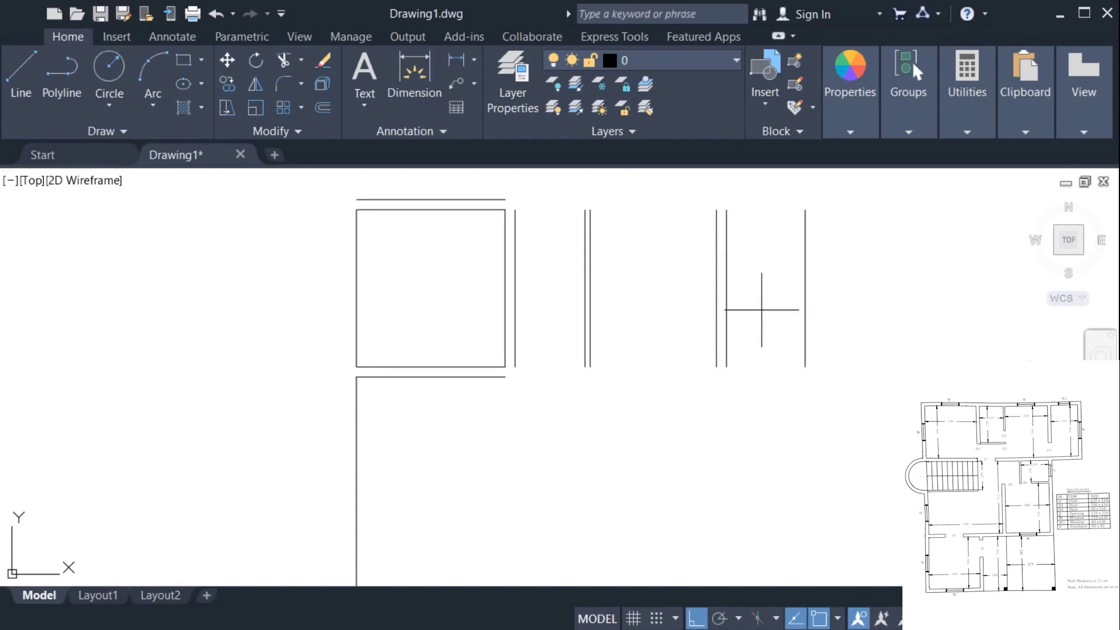
click(805, 295)
Draw the top wall lines across the rooms between the partitions.
key(Escape)
key(l)
key(Return)
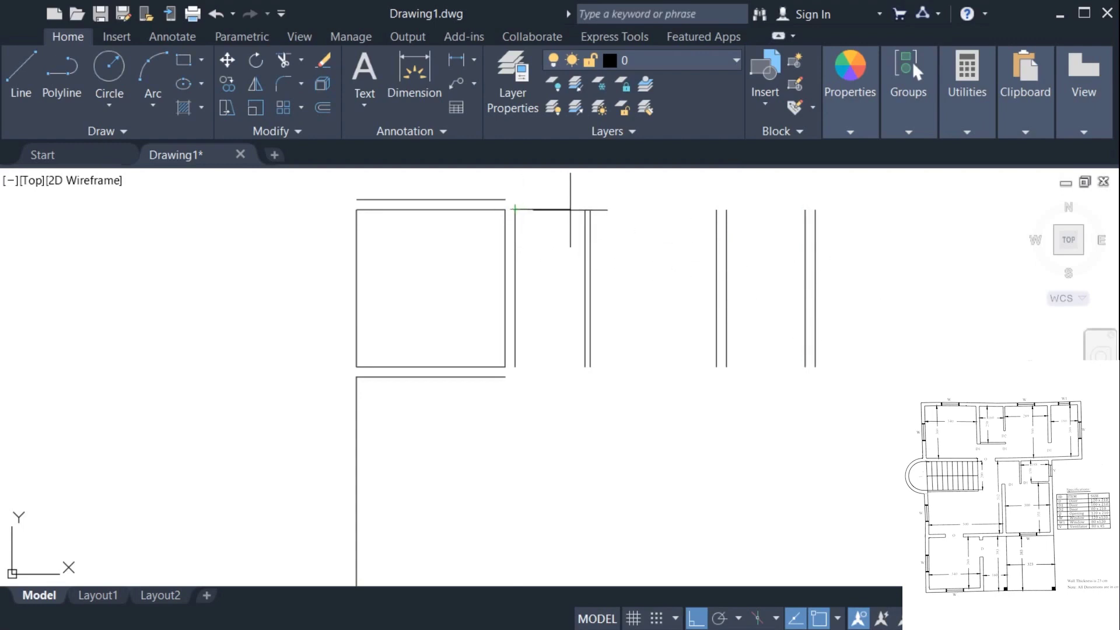
click(590, 208)
click(716, 209)
key(Return)
key(Return)
click(726, 209)
click(805, 209)
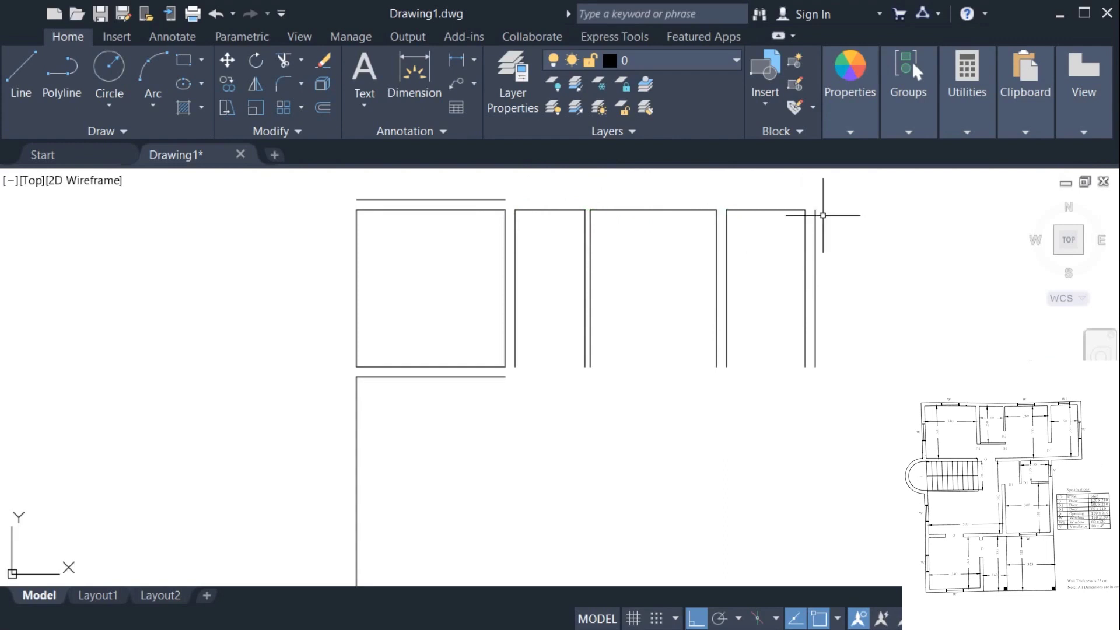
middle_drag(825, 309, 826, 262)
Draw the bottom wall lines between the partitions, closing the top-row rooms.
key(Return)
click(804, 324)
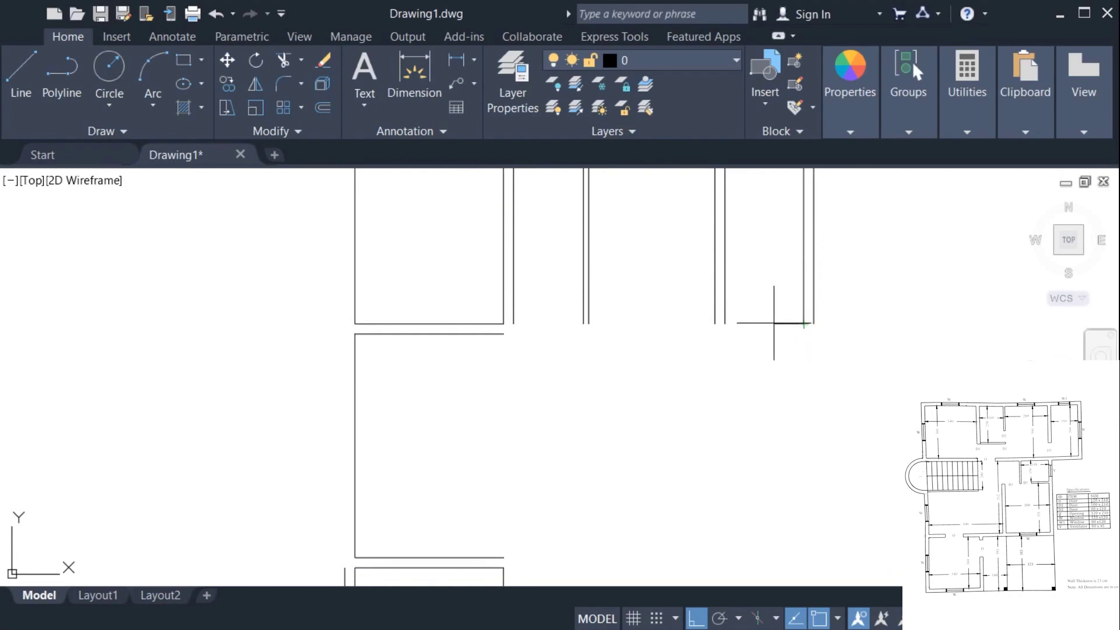
click(725, 324)
key(Return)
key(Return)
click(716, 324)
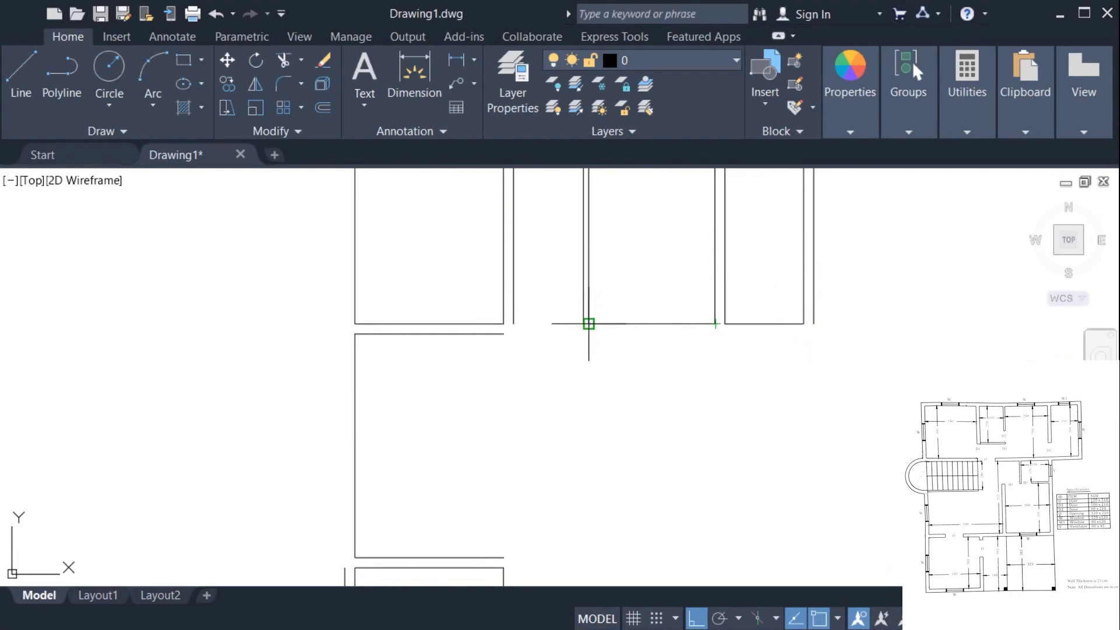
click(589, 324)
key(Return)
middle_drag(573, 411, 581, 462)
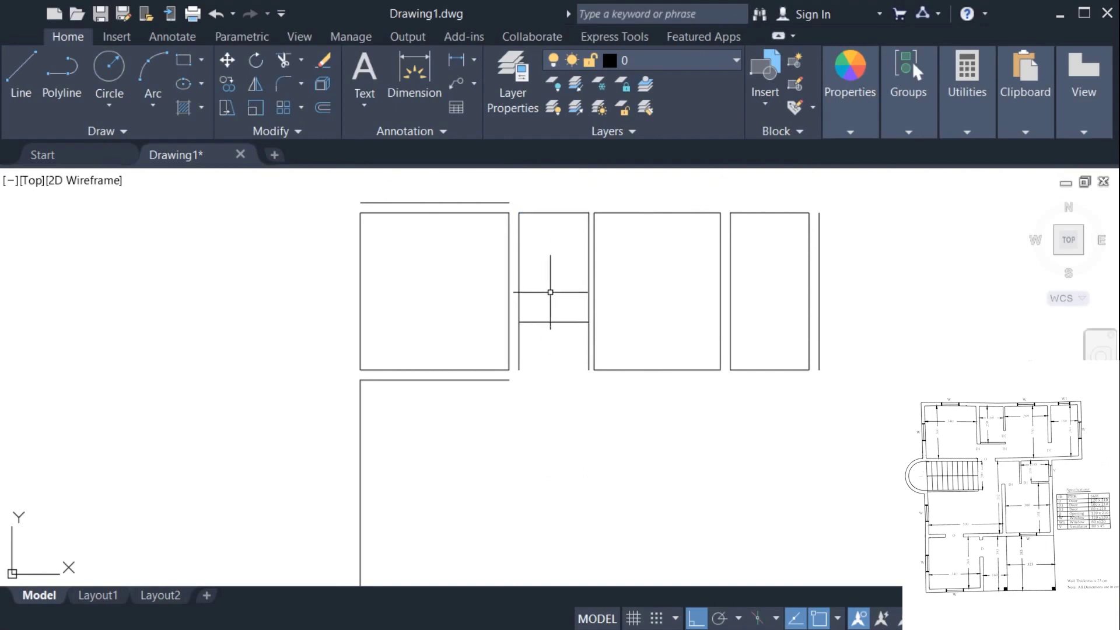
Double the narrow room's cross wall with a parallel copy just below it.
click(538, 321)
click(551, 348)
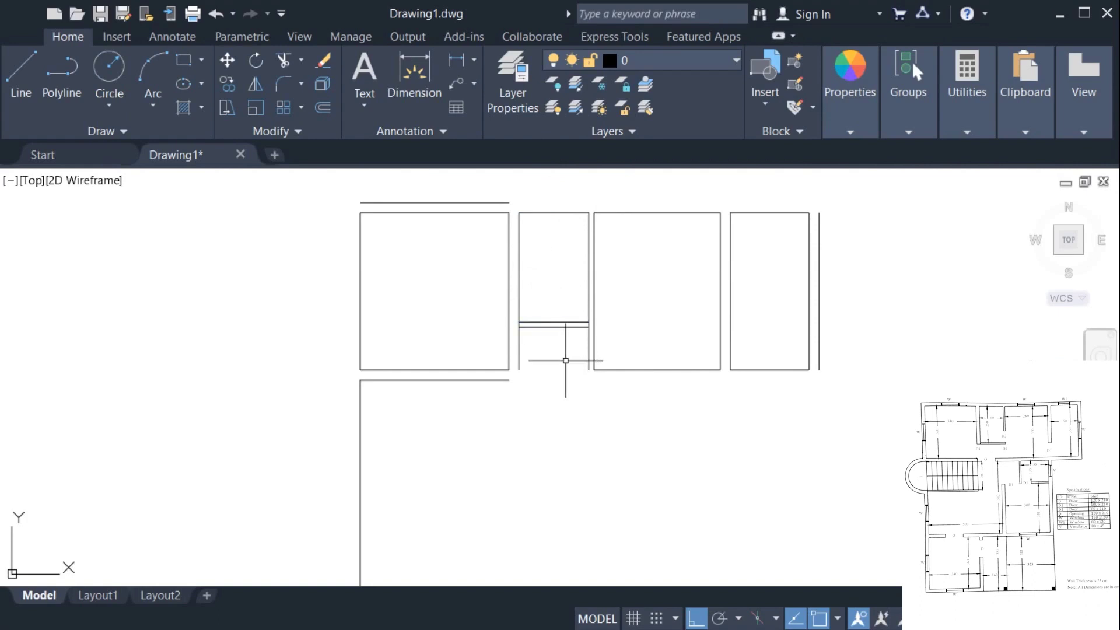
middle_drag(566, 376, 502, 317)
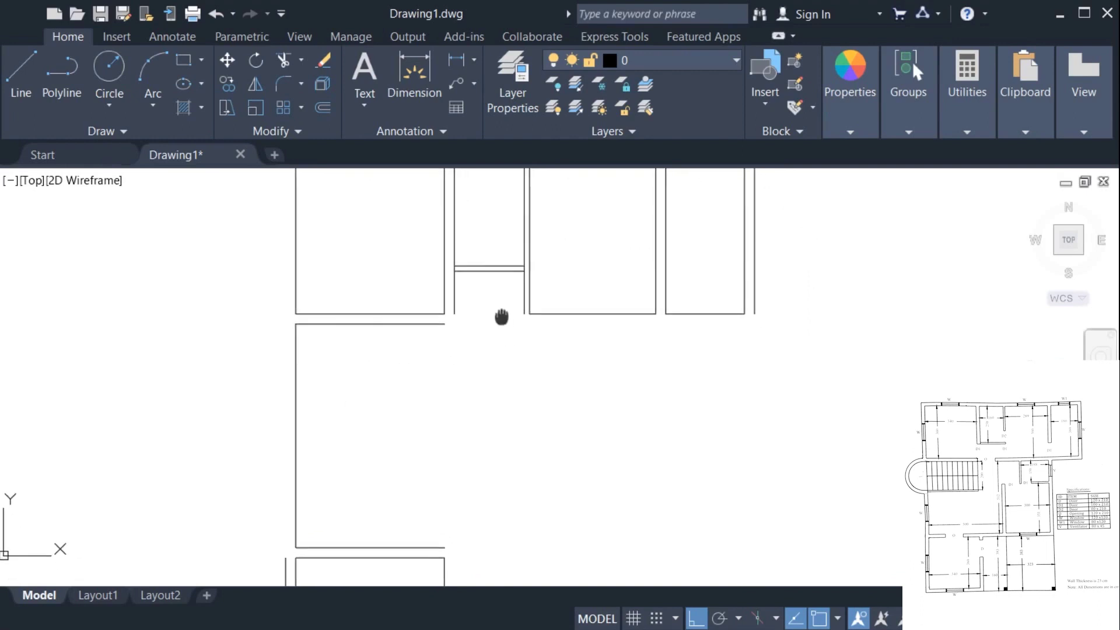
scroll(532, 296, down, 2)
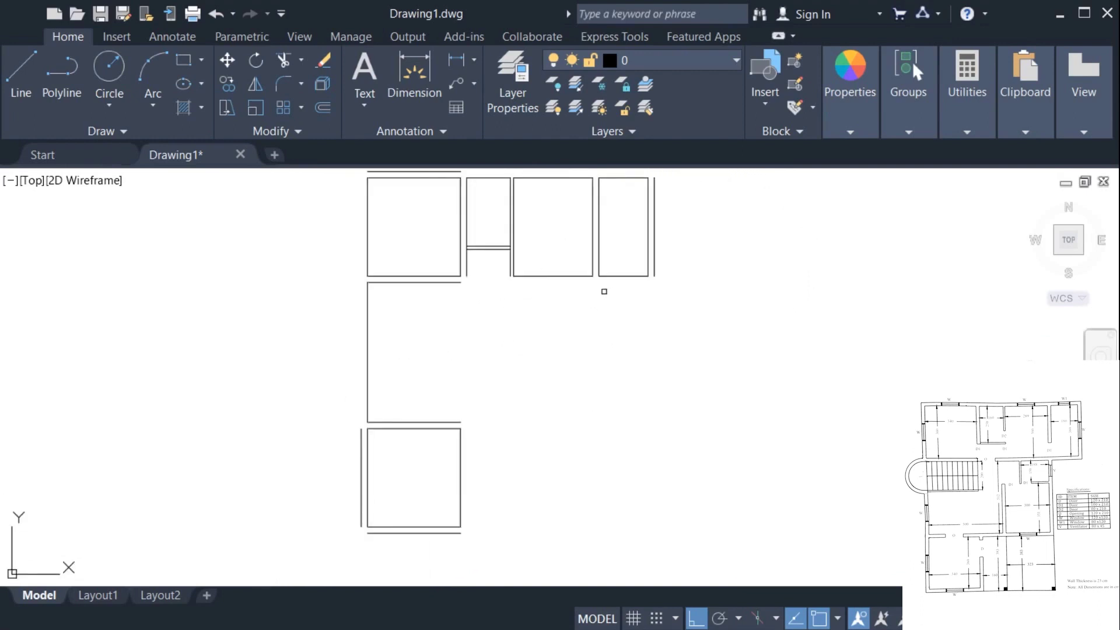
scroll(598, 296, up, 4)
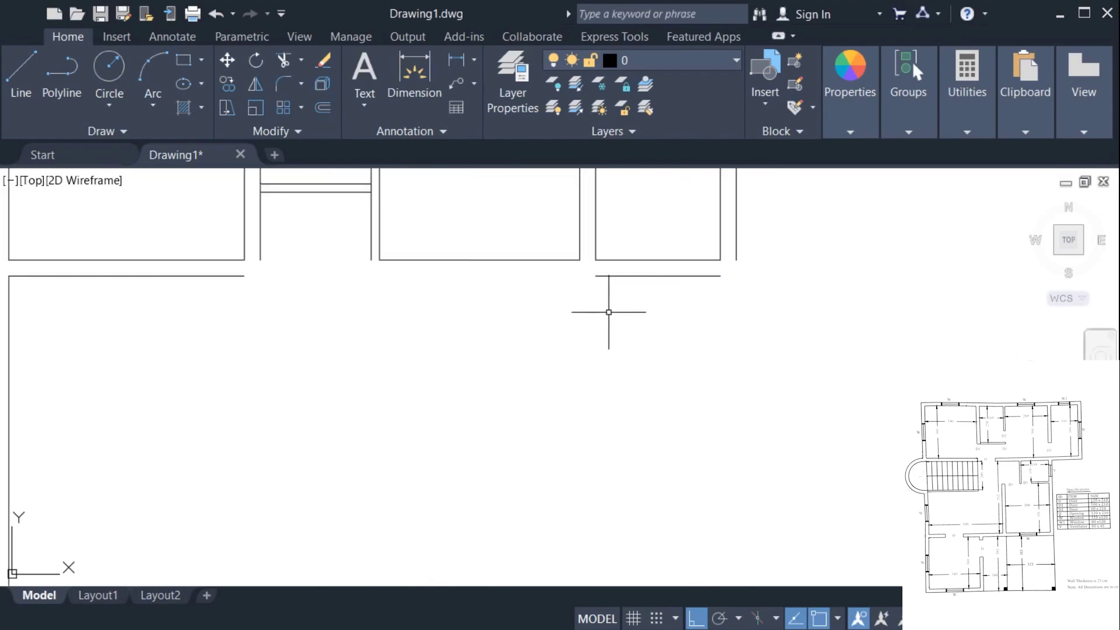
scroll(592, 345, down, 5)
middle_drag(578, 327, 570, 254)
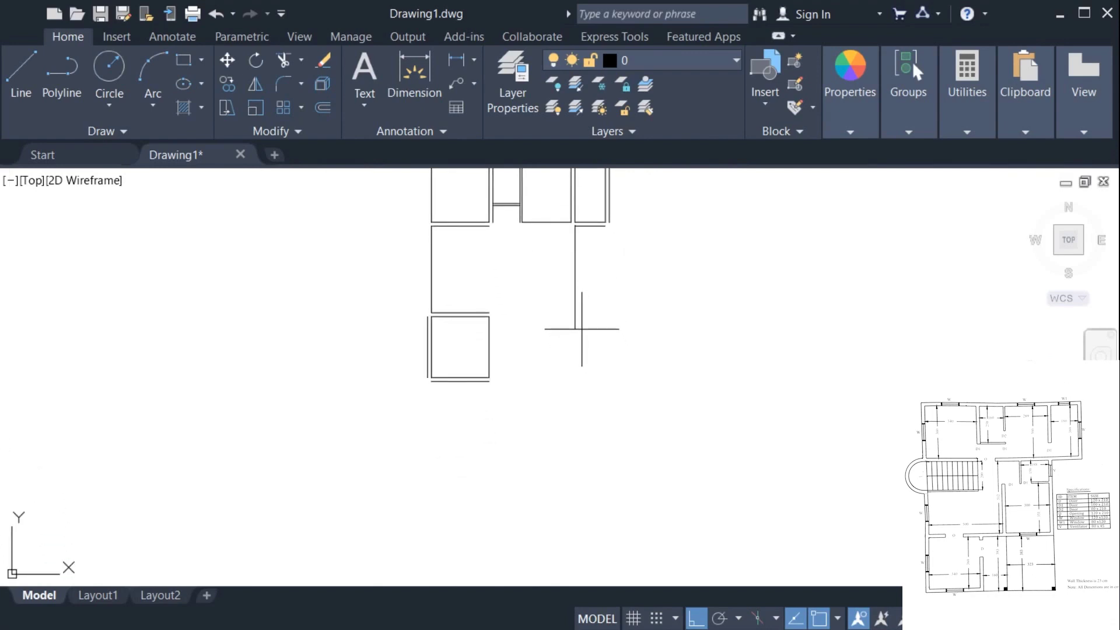
Draw the central room's vertical and horizontal walls and fillet them into a clean corner.
click(575, 329)
scroll(503, 302, up, 2)
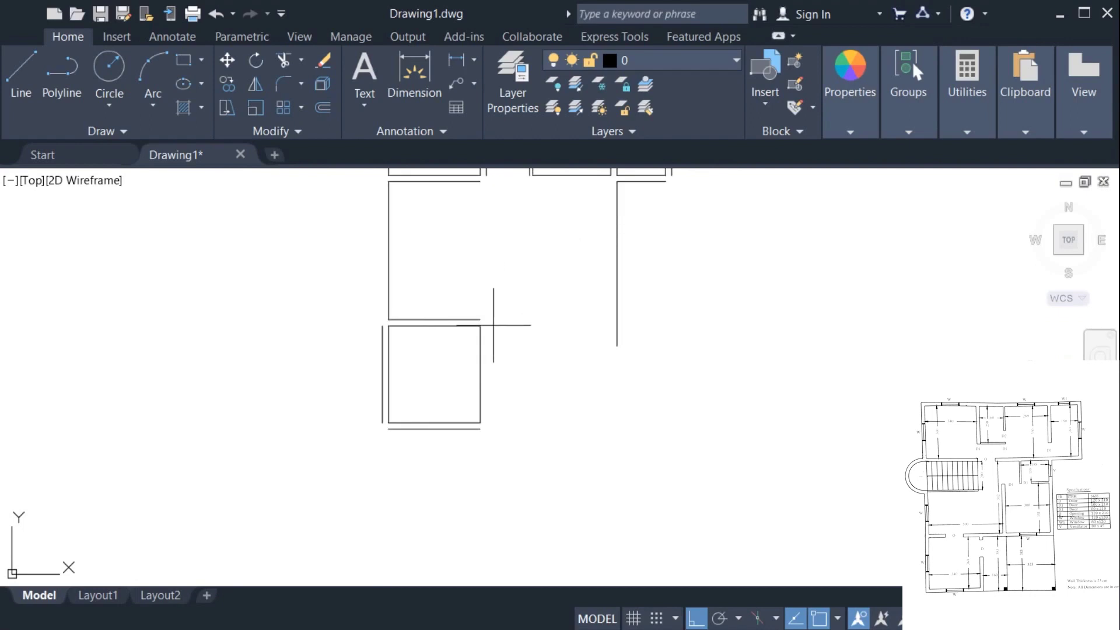
scroll(521, 320, up, 2)
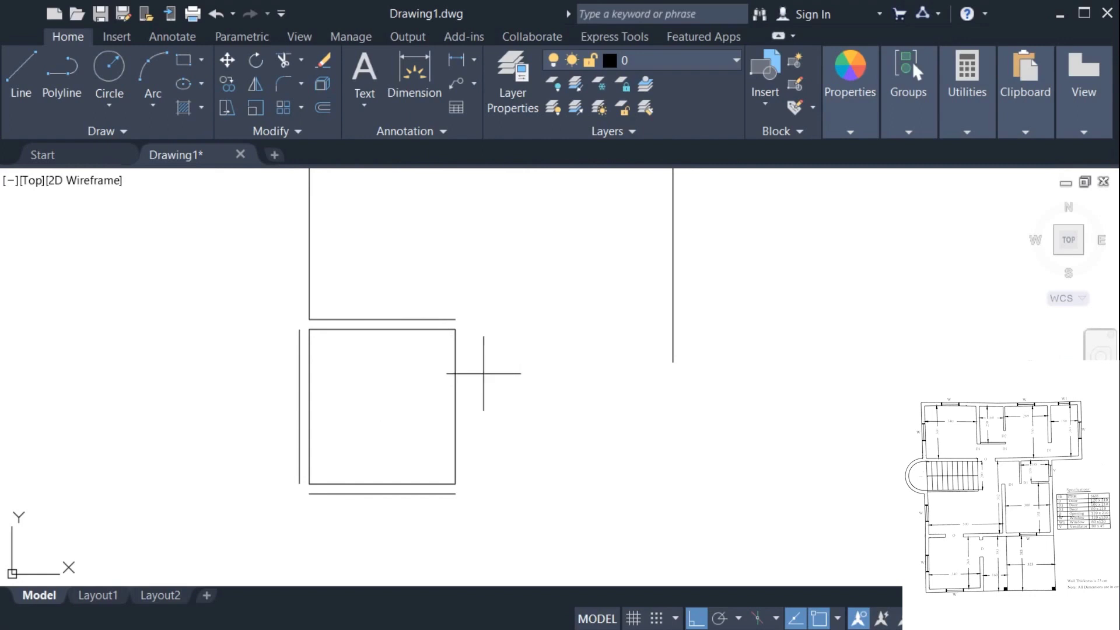
click(460, 378)
key(l)
key(Return)
click(465, 329)
click(634, 324)
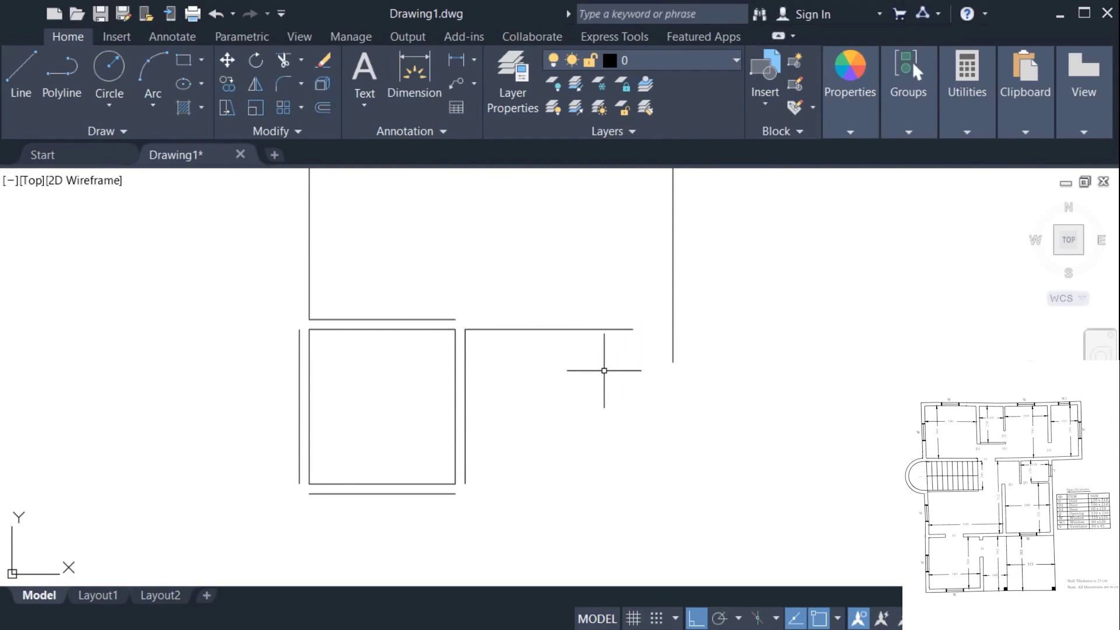
click(620, 331)
click(672, 317)
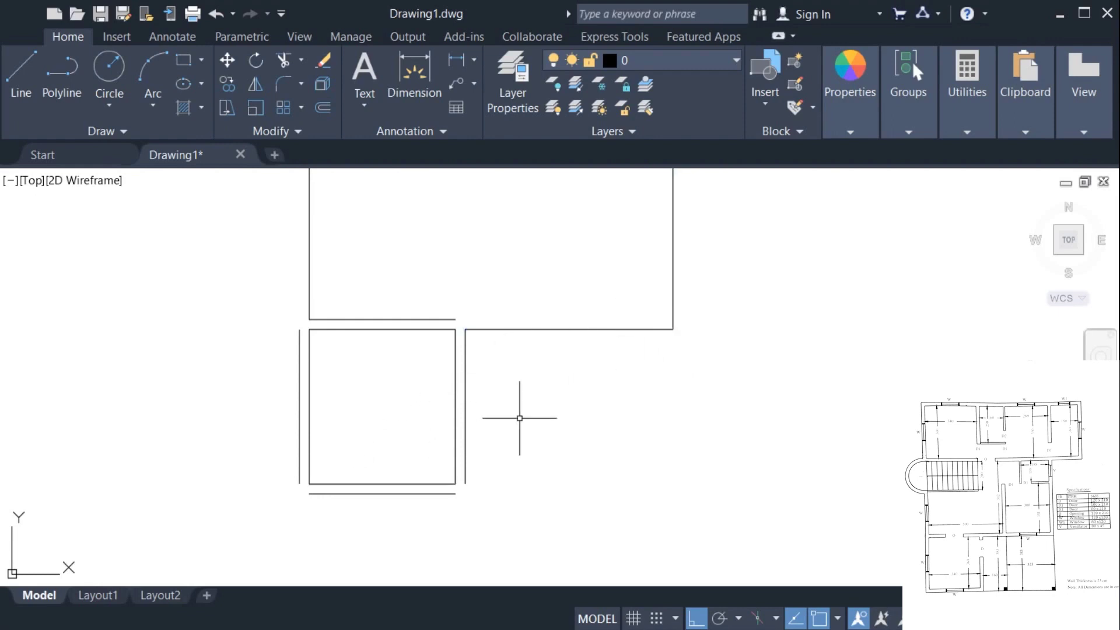
Double the central room's bottom and right walls with inward parallel copies.
middle_drag(520, 426, 538, 506)
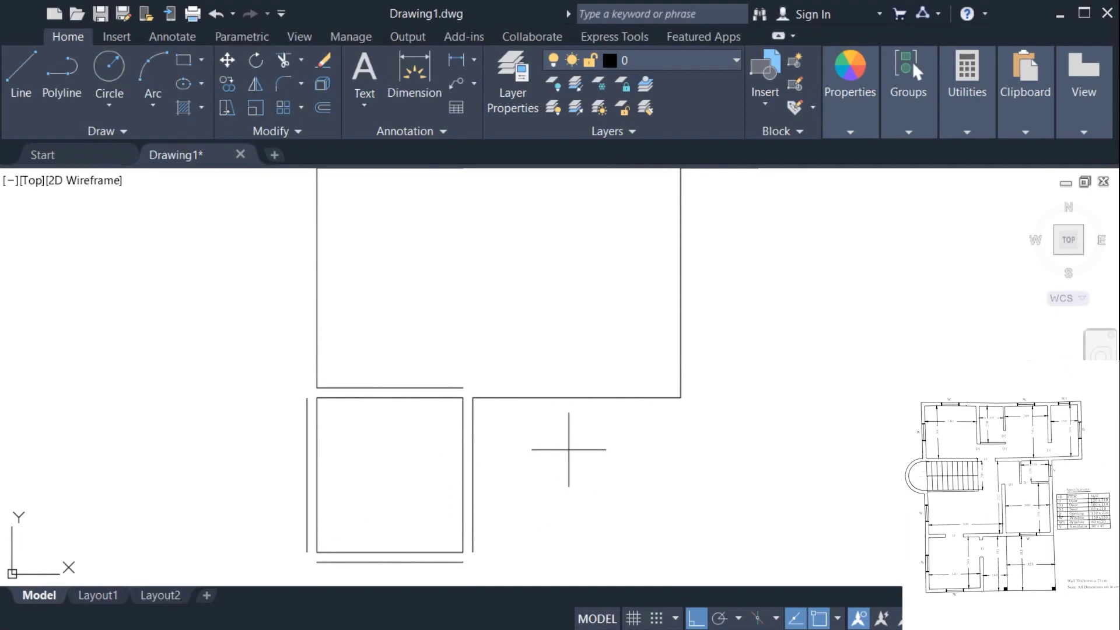
click(576, 397)
click(571, 373)
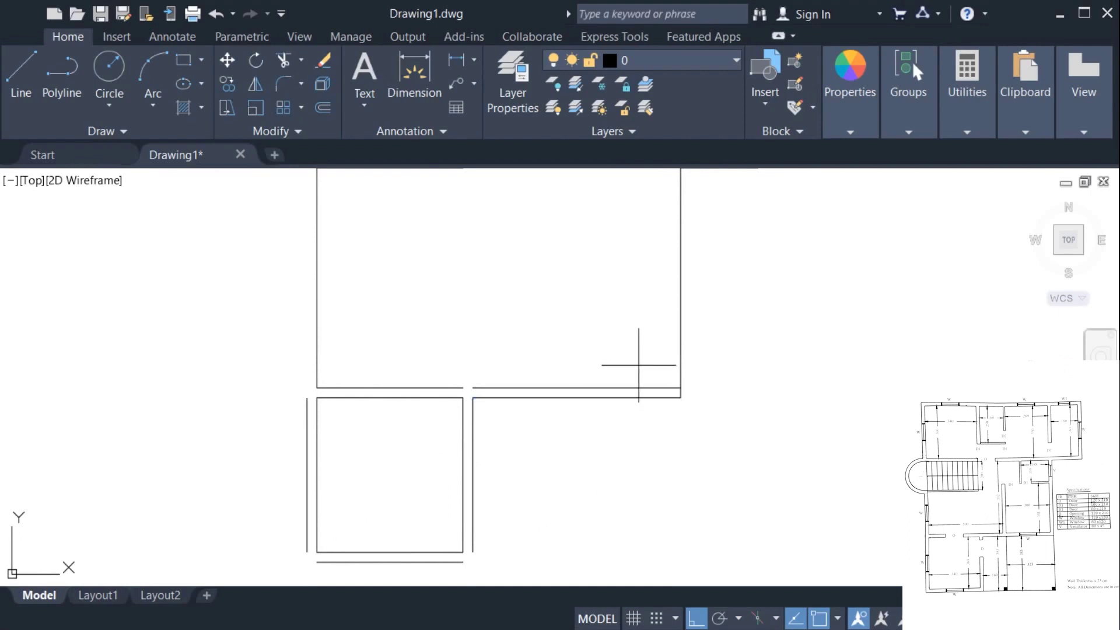
click(675, 356)
click(624, 357)
scroll(607, 345, down, 2)
middle_drag(606, 342, 615, 384)
Offset the left wall into a partition inside the room and double it.
key(Return)
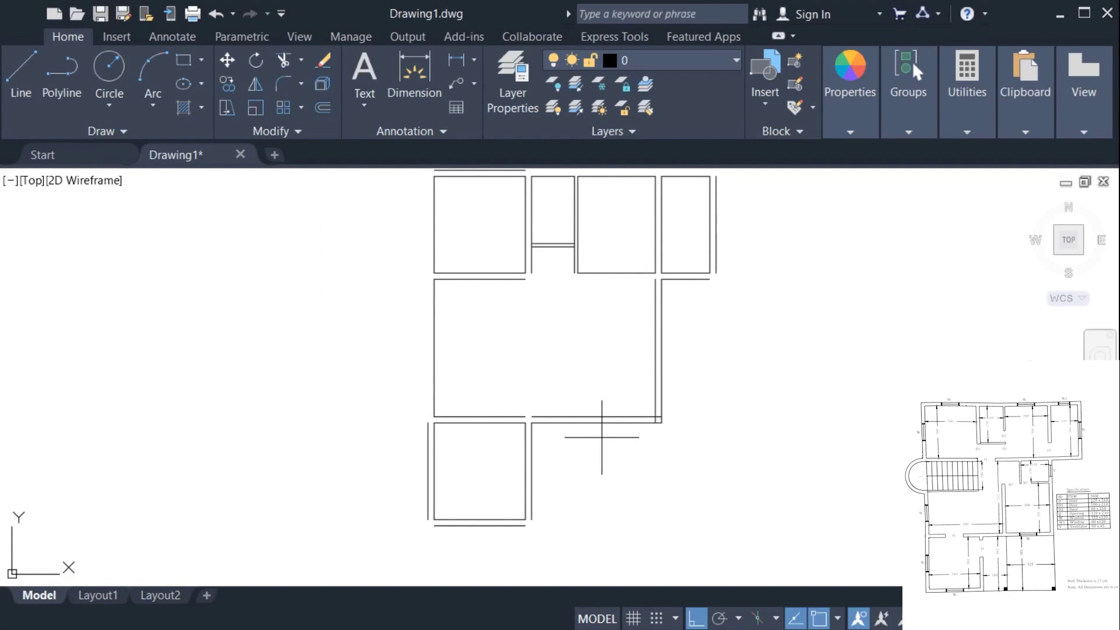
click(434, 389)
click(525, 382)
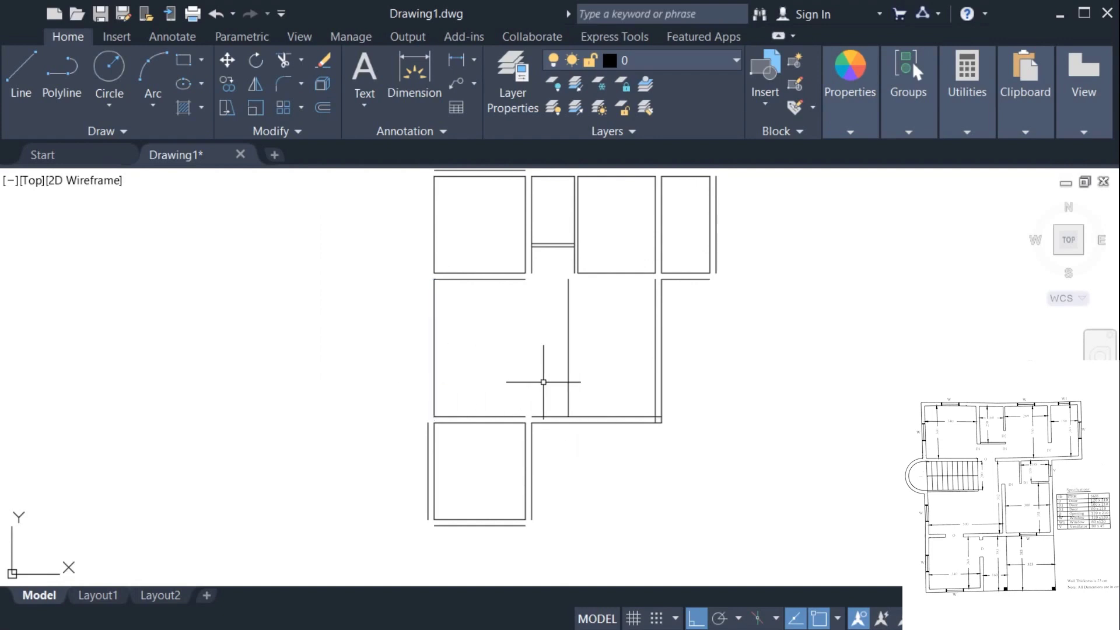
key(Return)
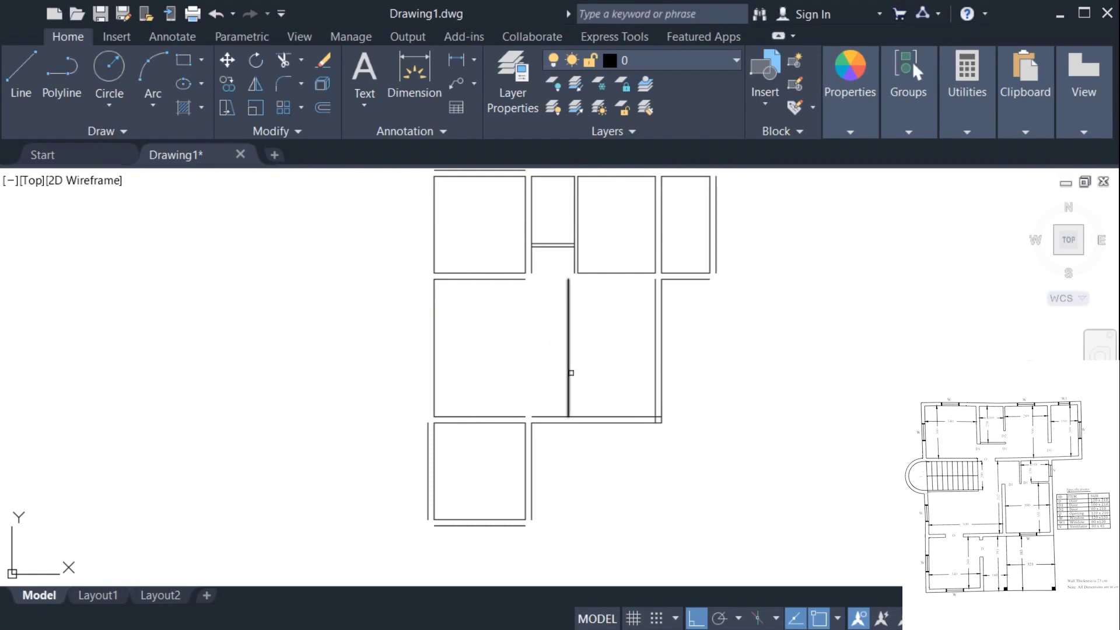
click(571, 371)
click(592, 371)
Draw a cross wall from the partition's top corner to the opposite wall.
key(l)
key(Return)
click(574, 278)
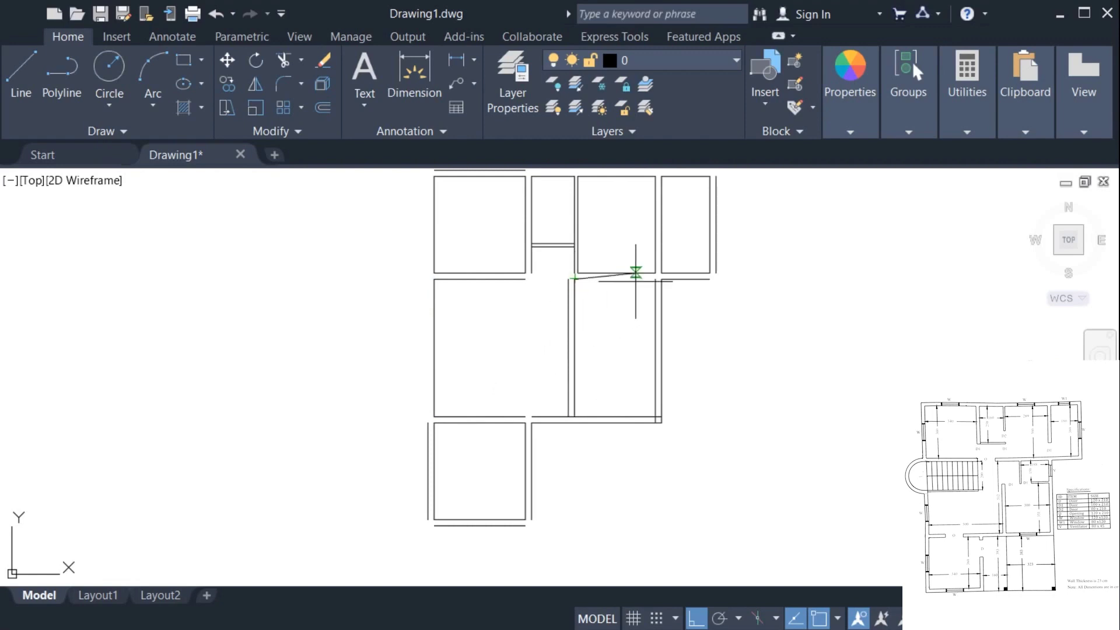
click(656, 279)
key(Escape)
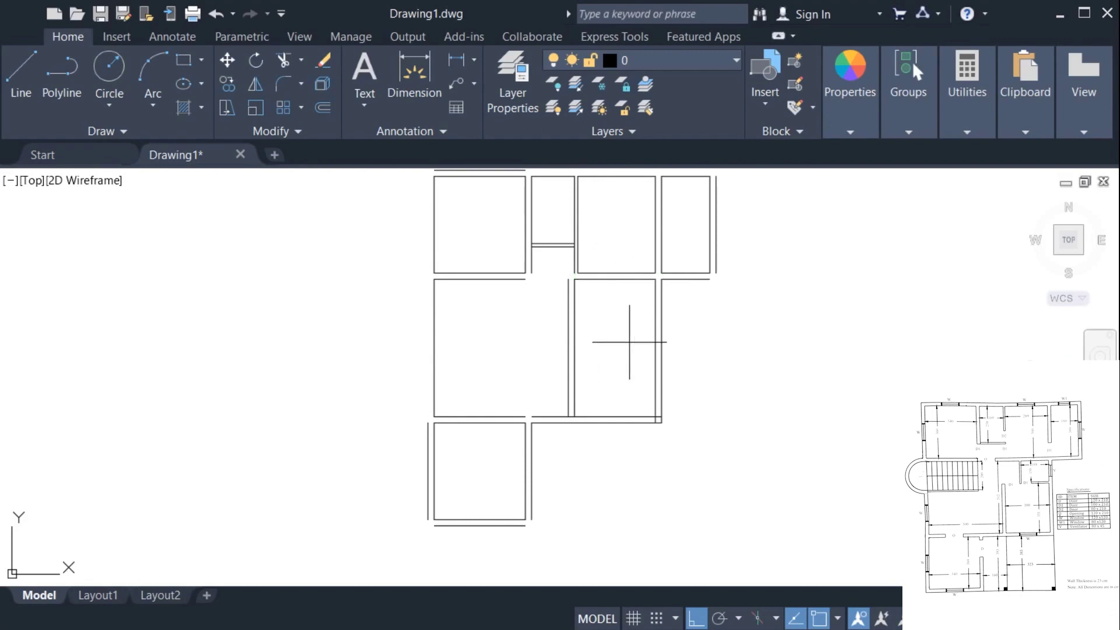
key(m)
key(Return)
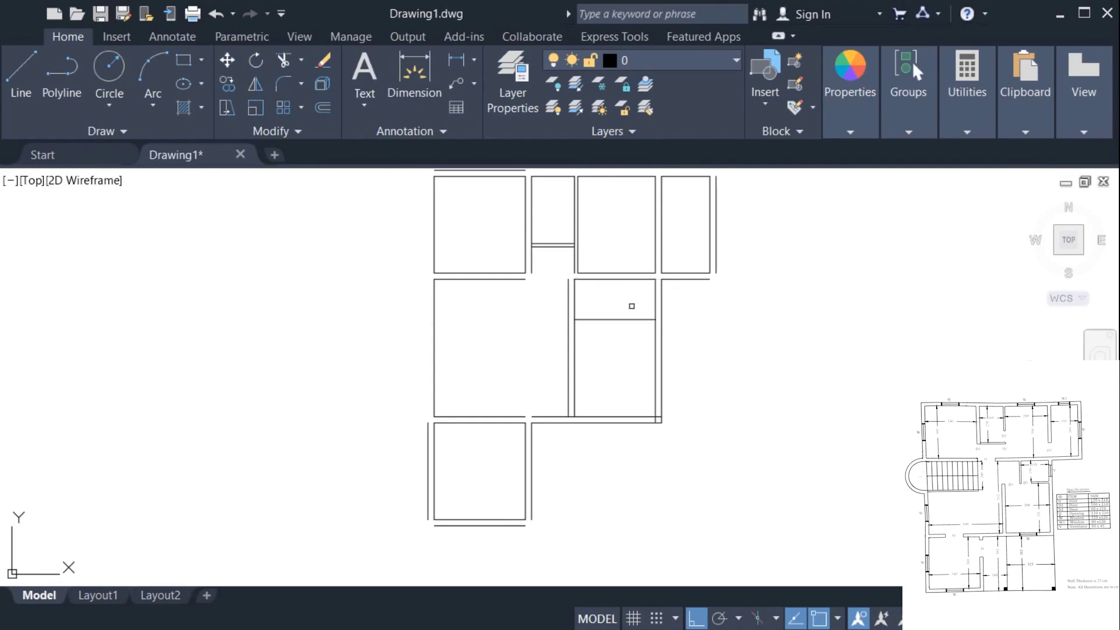
scroll(630, 299, up, 2)
scroll(630, 299, up, 2)
scroll(629, 298, up, 4)
scroll(619, 327, down, 2)
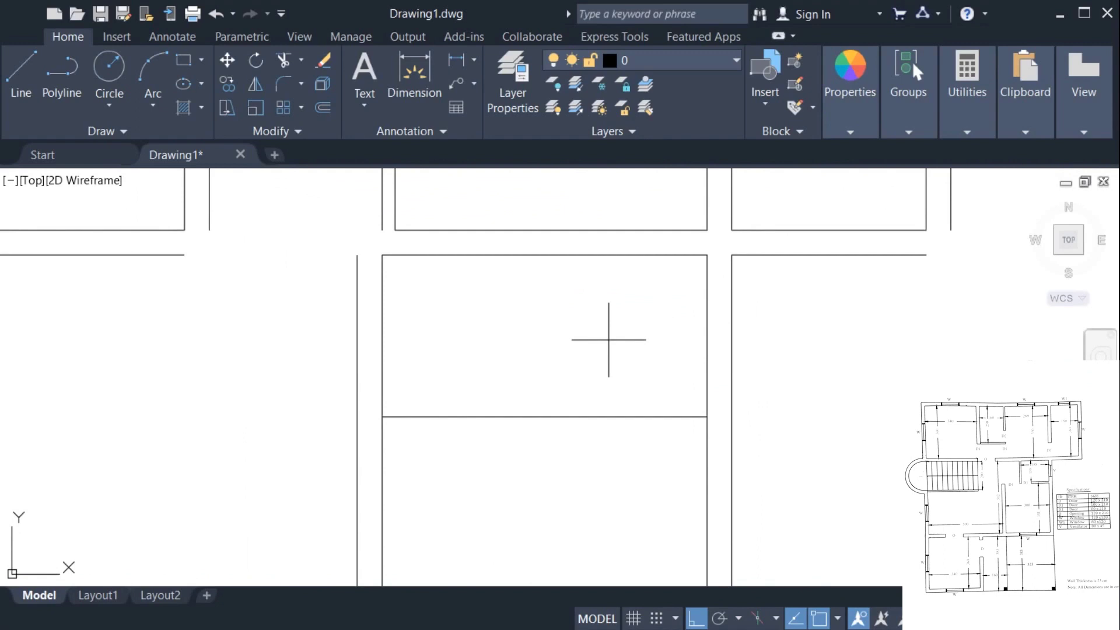
Double the cross wall with a parallel copy below it.
click(629, 416)
click(630, 450)
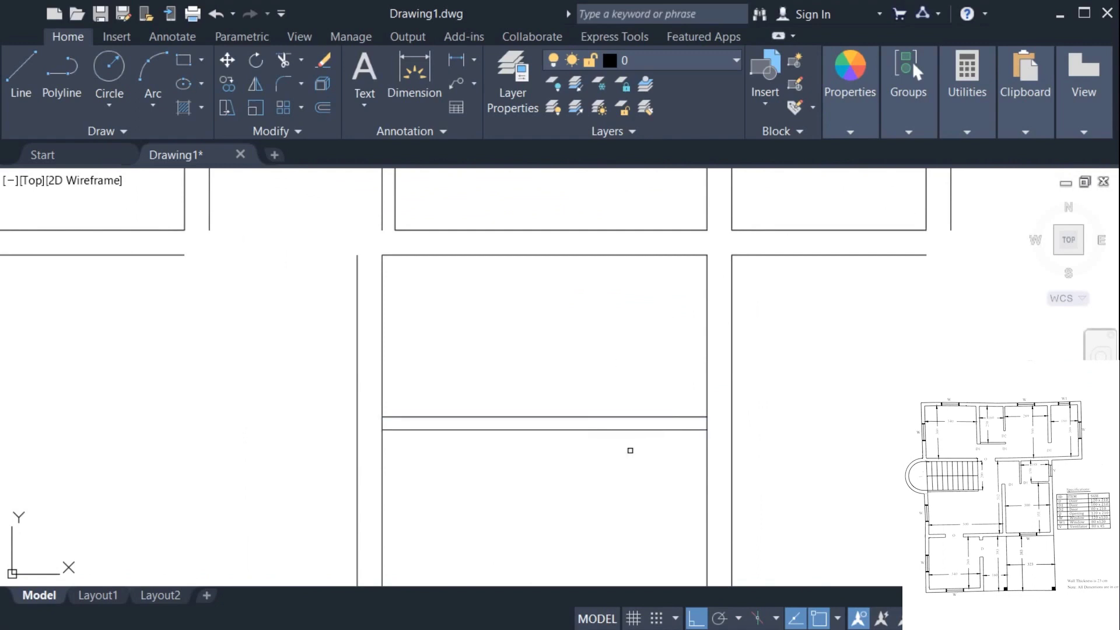
key(l)
key(Return)
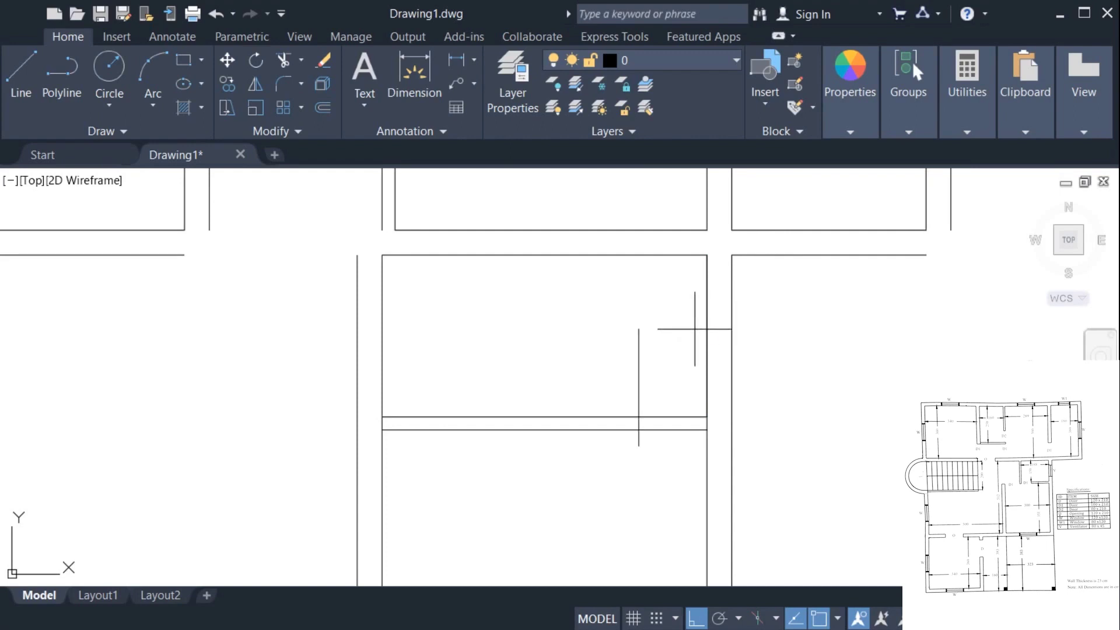
key(Escape)
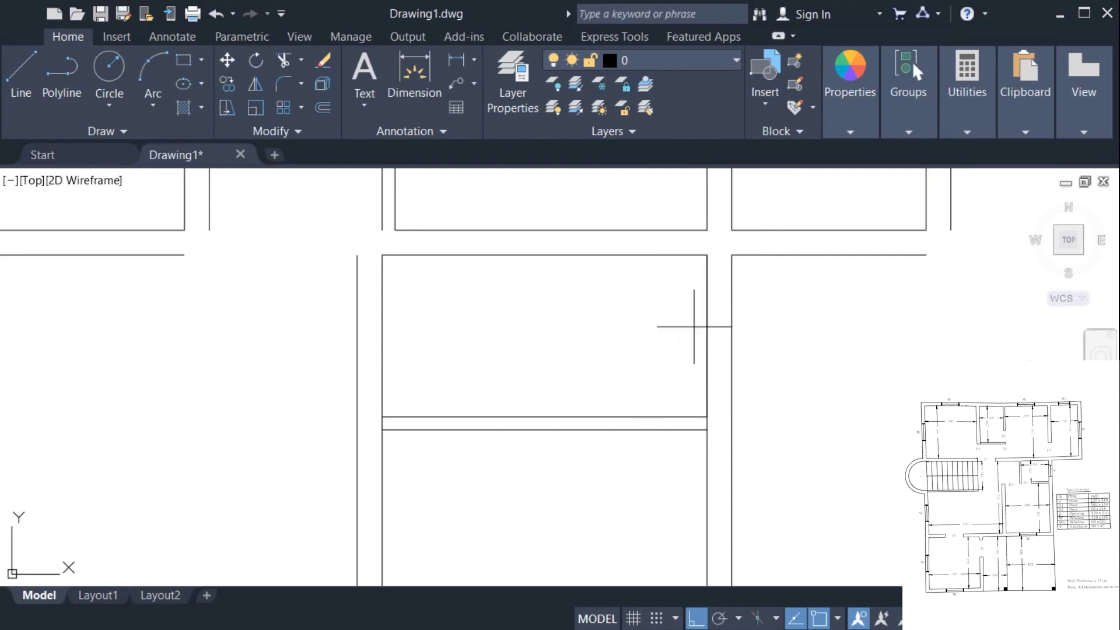
Offset the right wall inward twice as a partition and fillet the corner at radius 0.
click(704, 320)
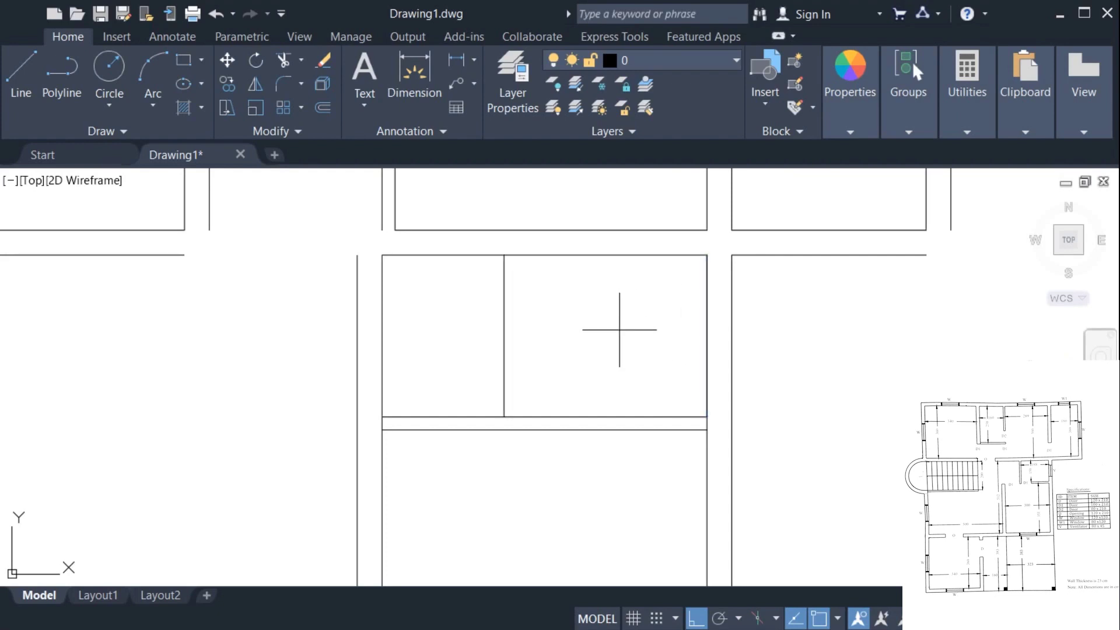
click(505, 336)
scroll(533, 339, down, 3)
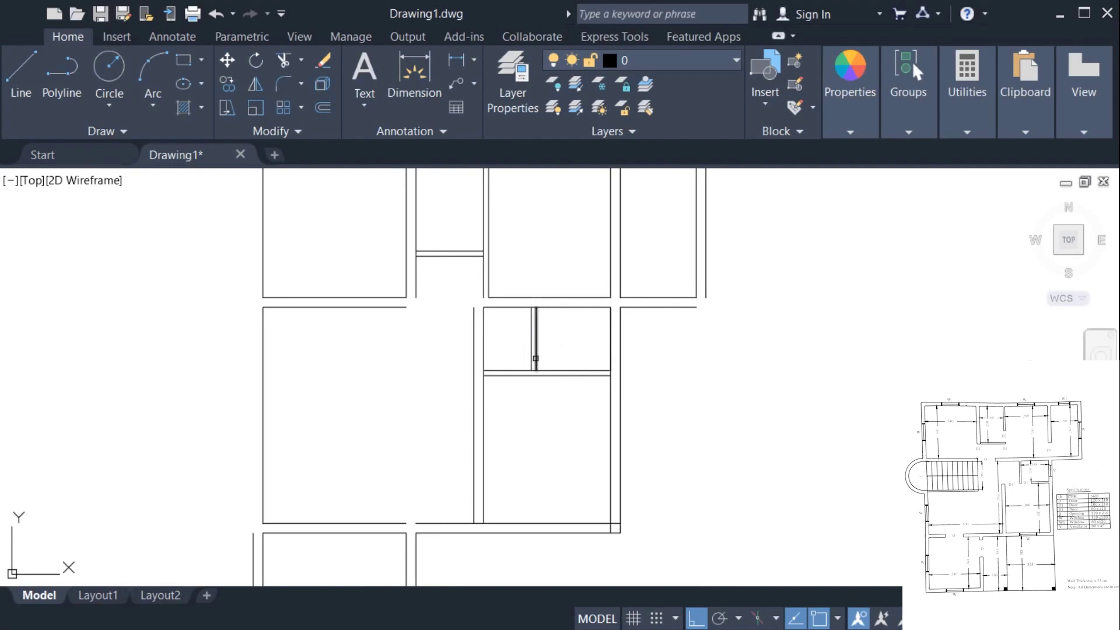
key(Escape)
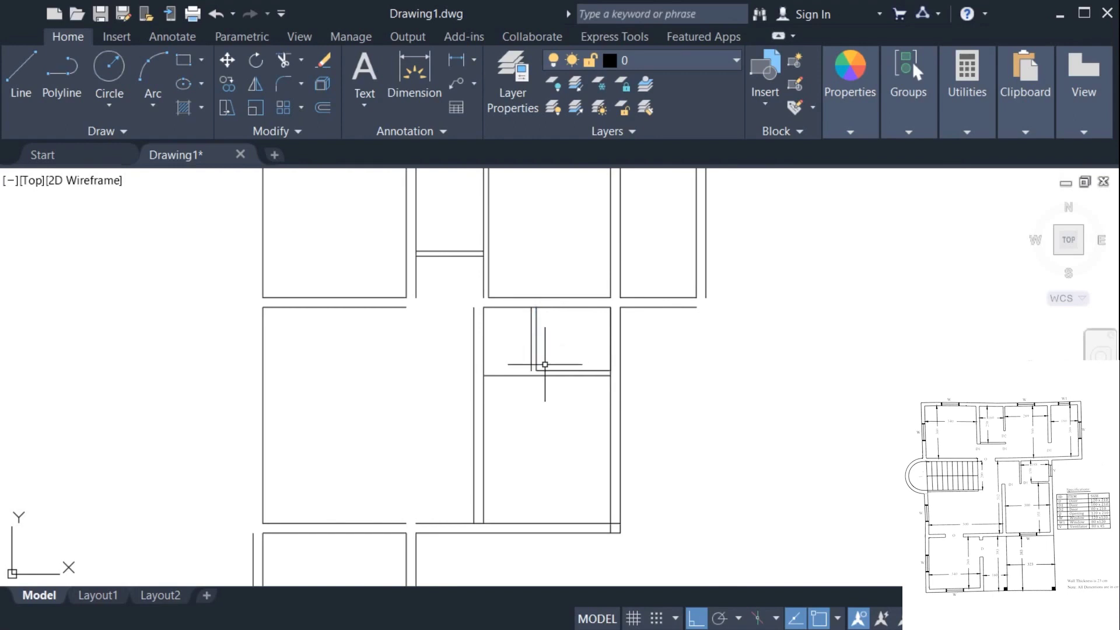
click(533, 365)
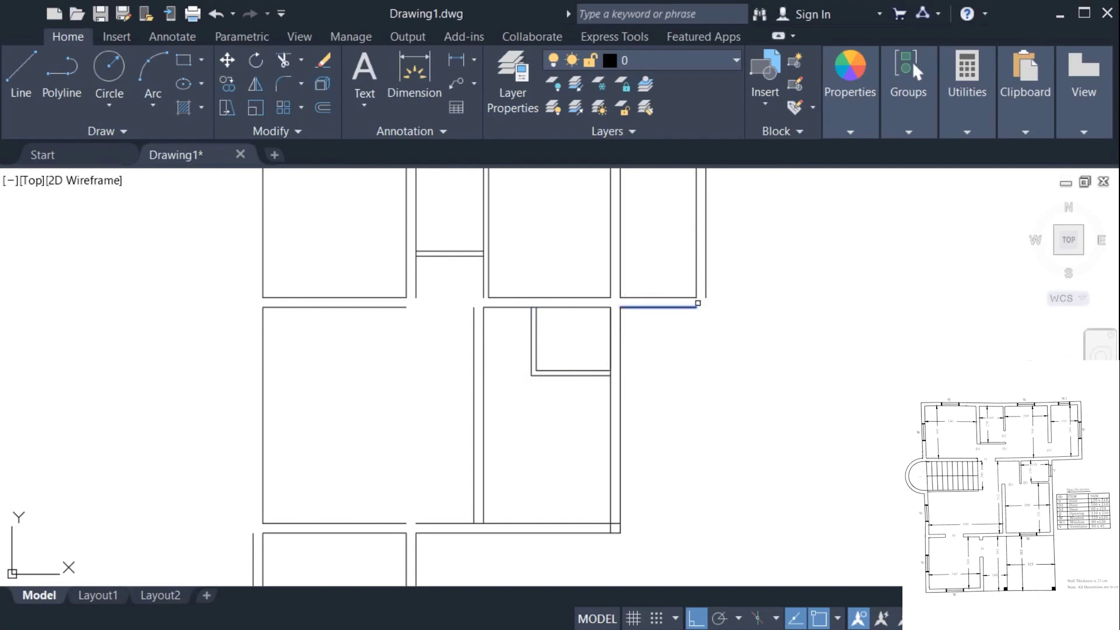
scroll(696, 287, down, 3)
Fillet the top outer wall with the right and left outer walls and clean the L-junction.
scroll(660, 283, up, 1)
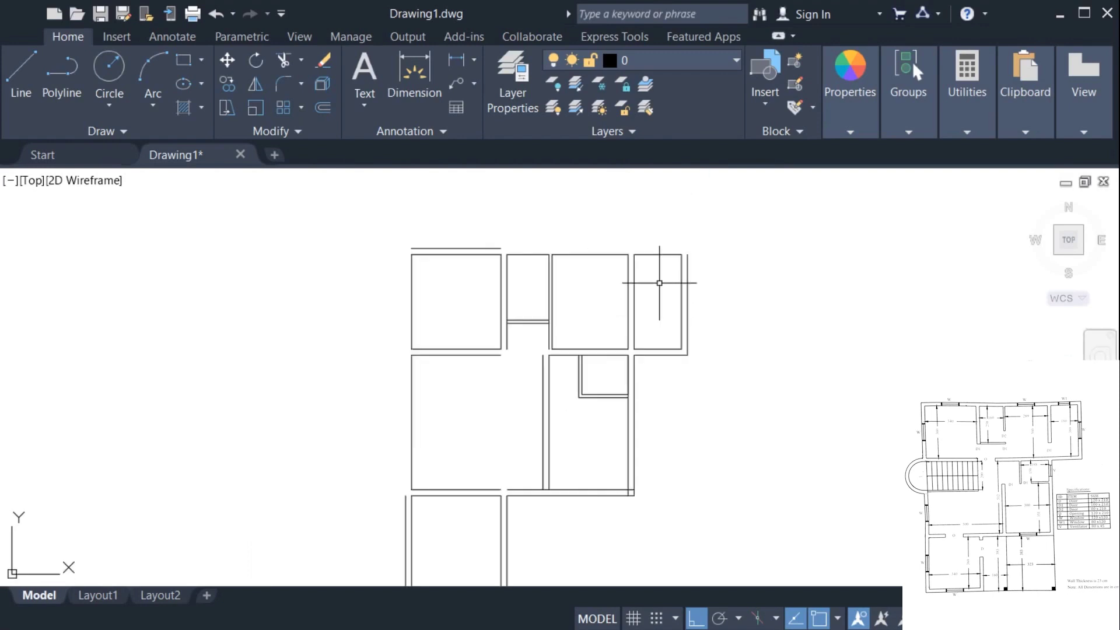
click(508, 251)
click(678, 259)
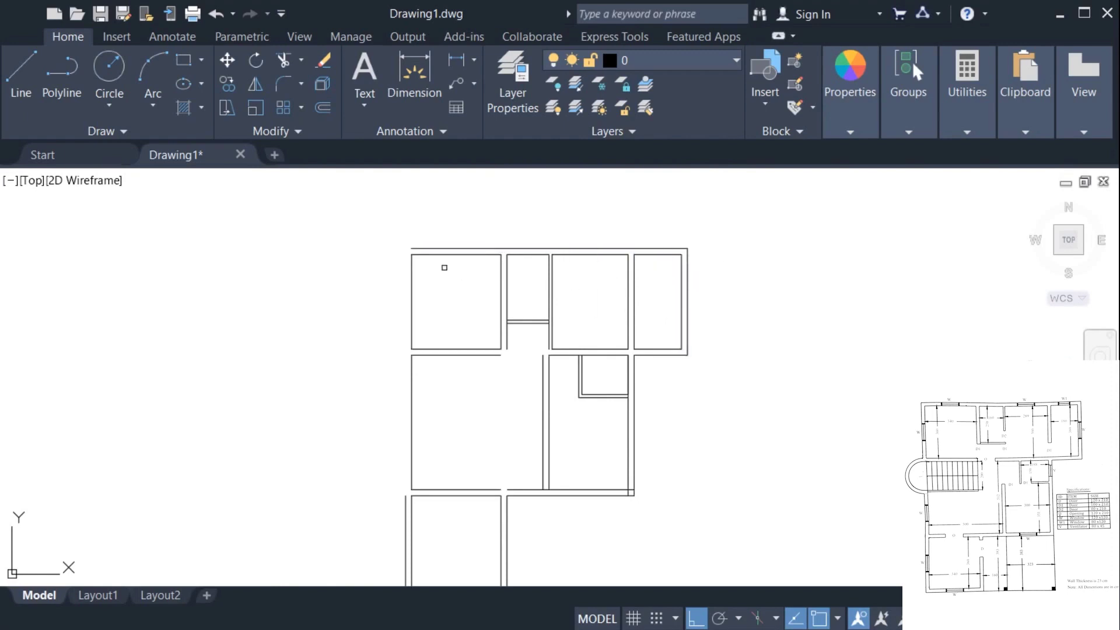
click(428, 249)
click(407, 492)
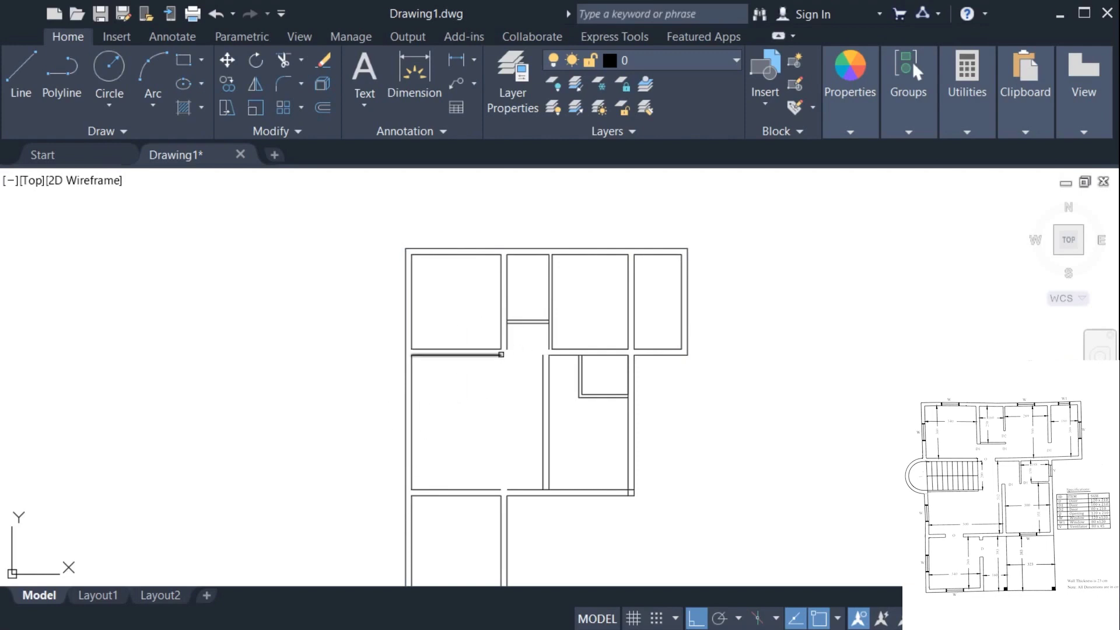
click(508, 339)
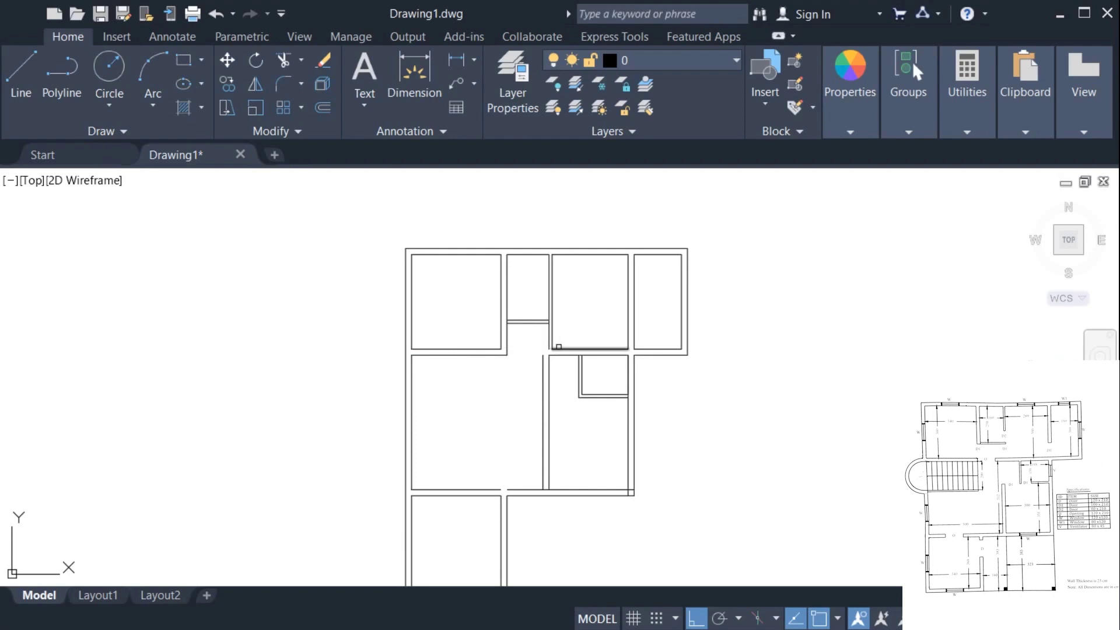
Draw a short wall line closing the gap between the upper central rooms.
scroll(527, 343, up, 4)
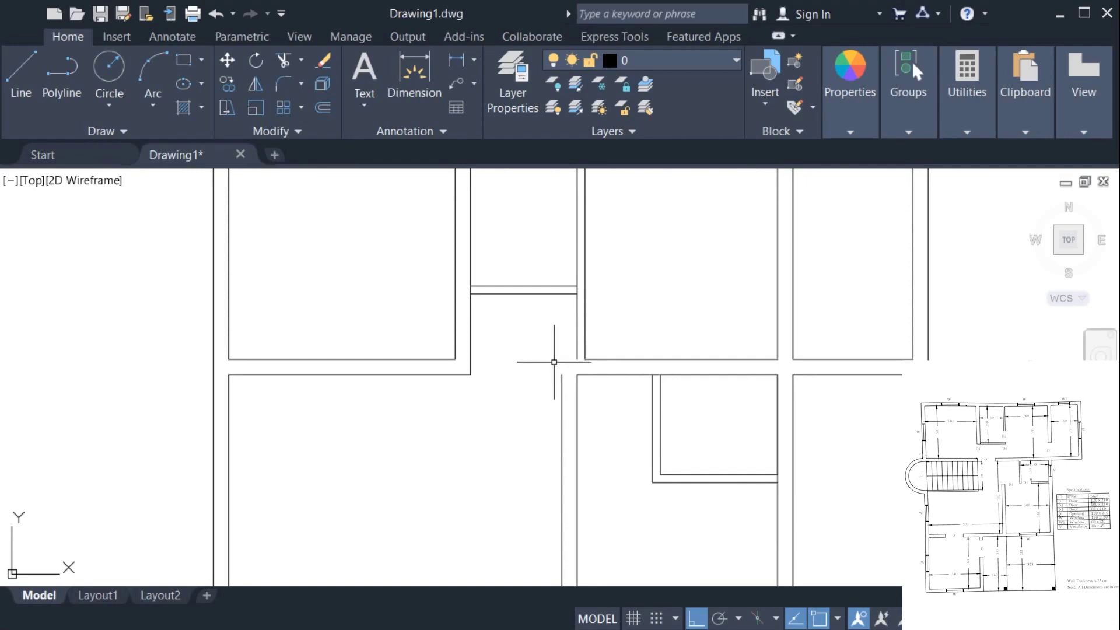
click(476, 381)
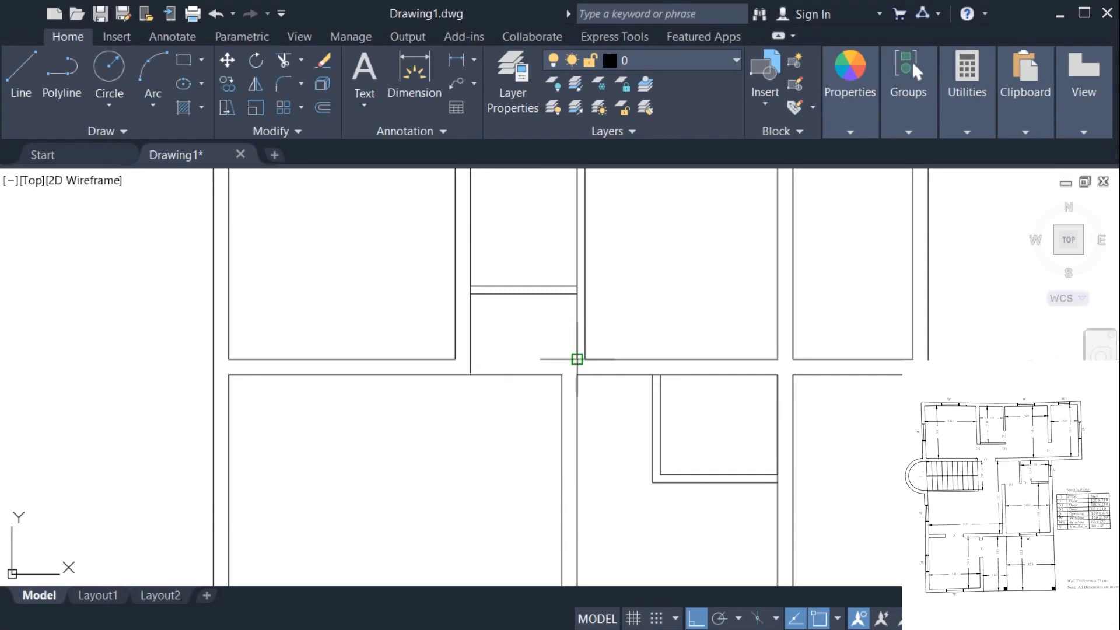
click(477, 358)
key(Escape)
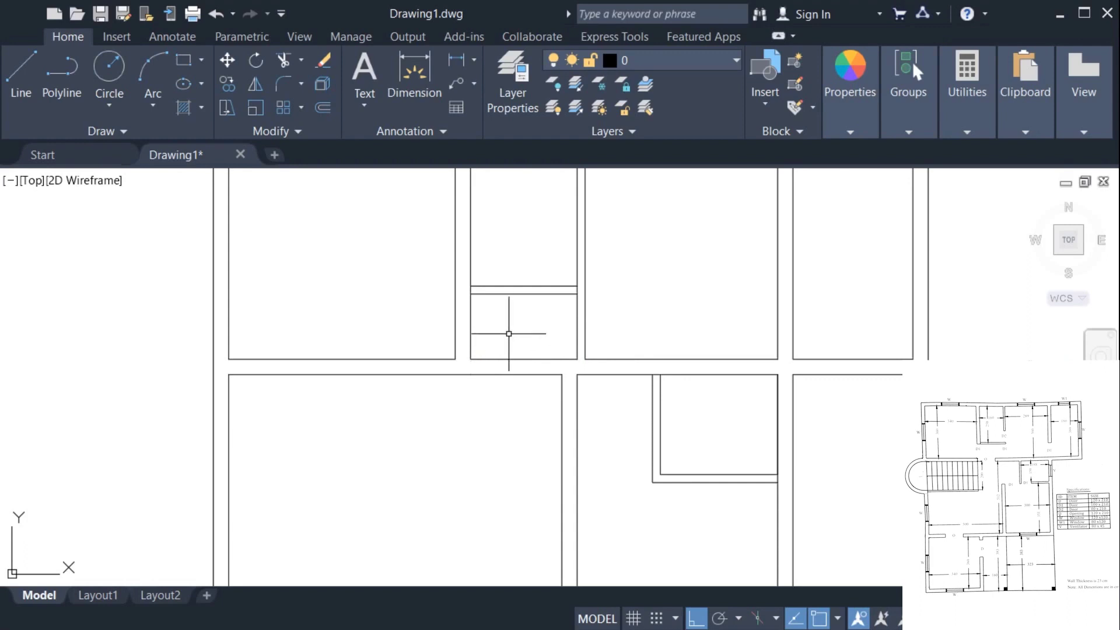
scroll(511, 374, down, 4)
scroll(540, 332, up, 5)
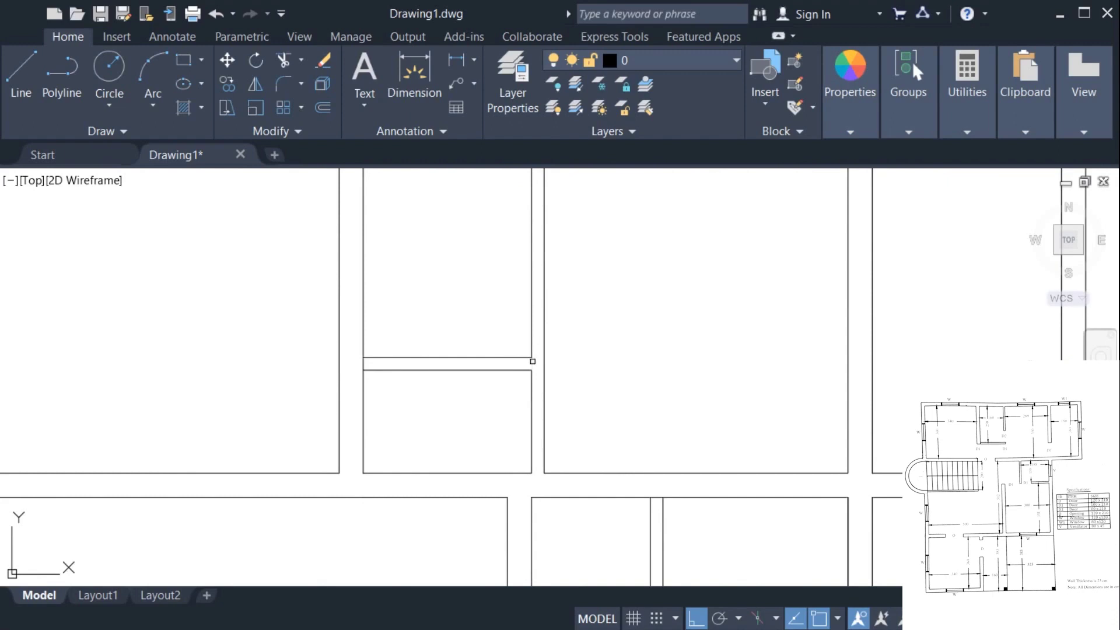
Fillet the lower-left room's left and right wall lines to its bottom wall line.
scroll(376, 363, down, 4)
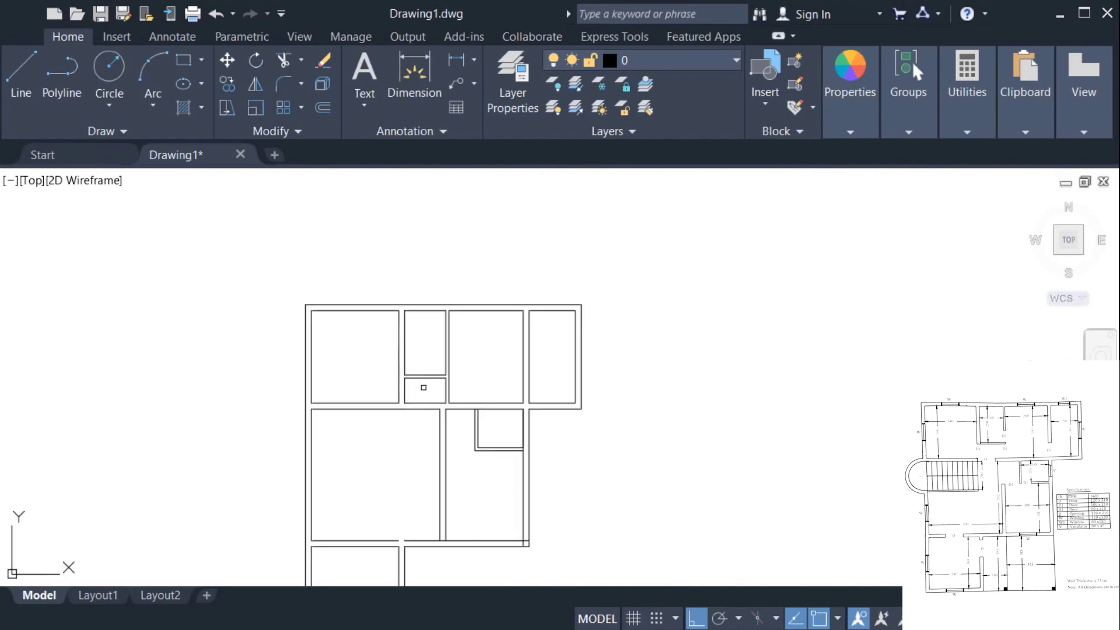
middle_drag(482, 377, 540, 233)
scroll(540, 233, down, 2)
scroll(540, 232, down, 2)
scroll(484, 305, up, 5)
middle_drag(485, 306, 485, 349)
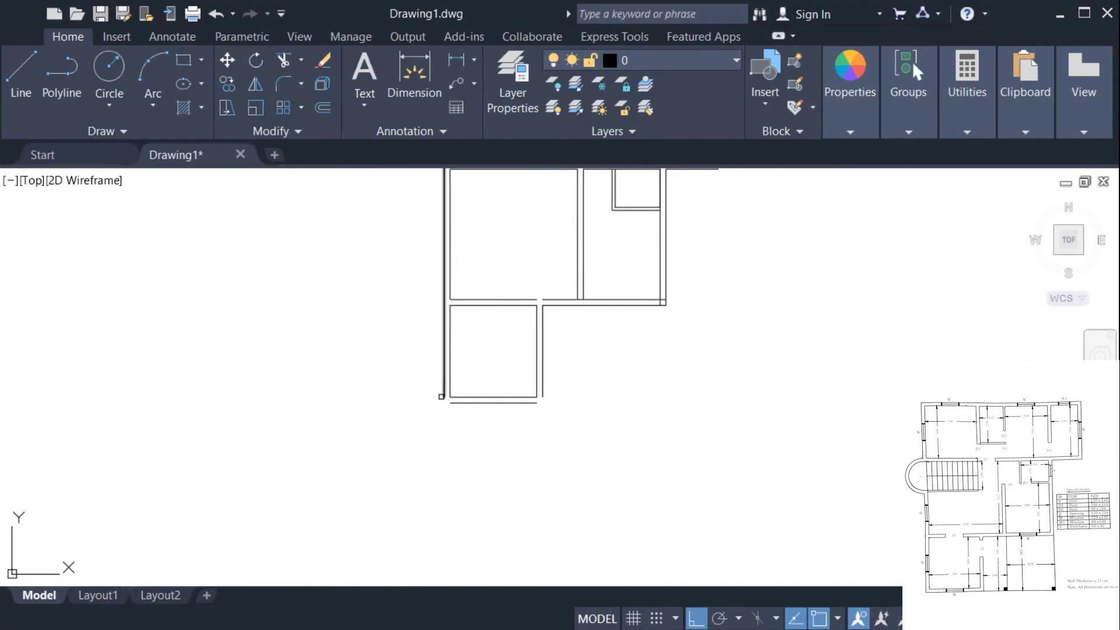
click(441, 394)
key(Return)
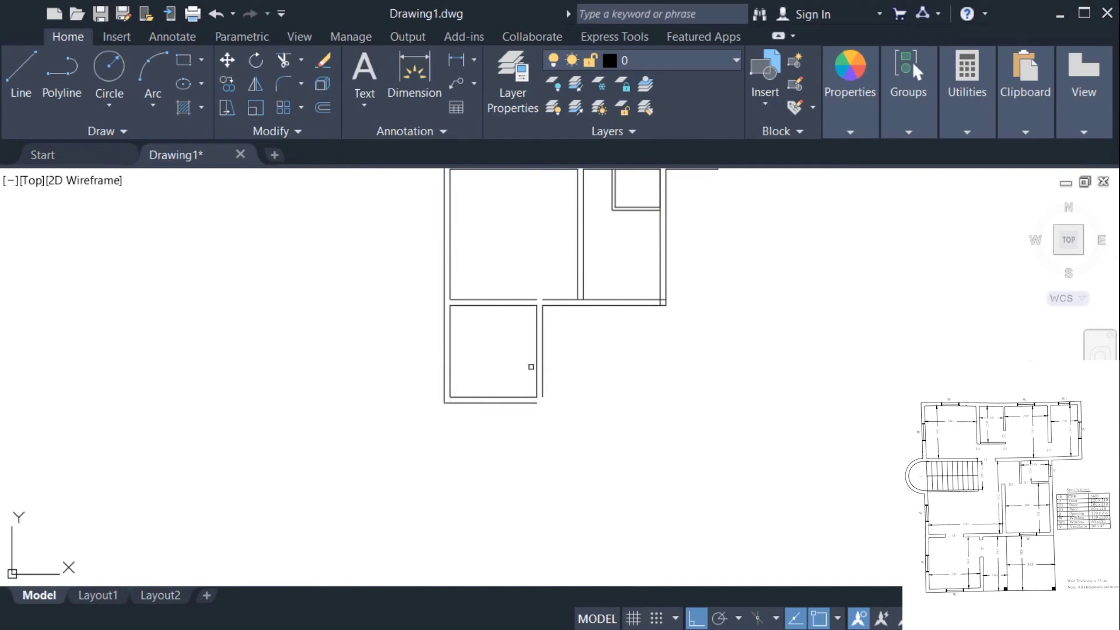
click(542, 371)
click(528, 402)
Zoom out and re-centre the view to check the whole floor plan.
click(528, 300)
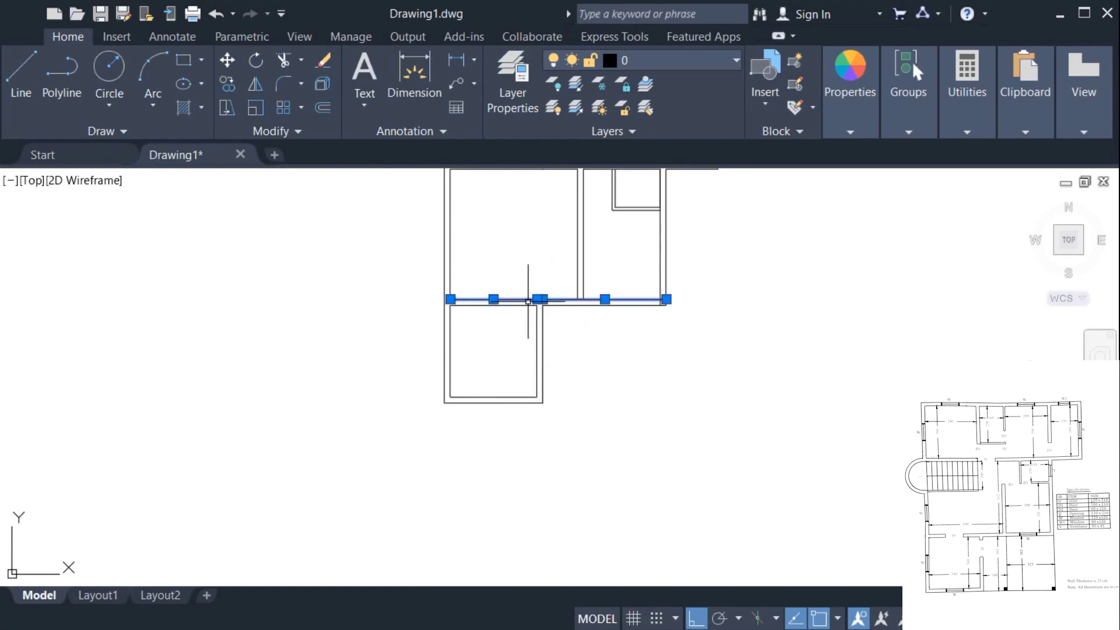
key(Escape)
scroll(537, 274, down, 4)
scroll(538, 343, up, 2)
scroll(610, 340, up, 6)
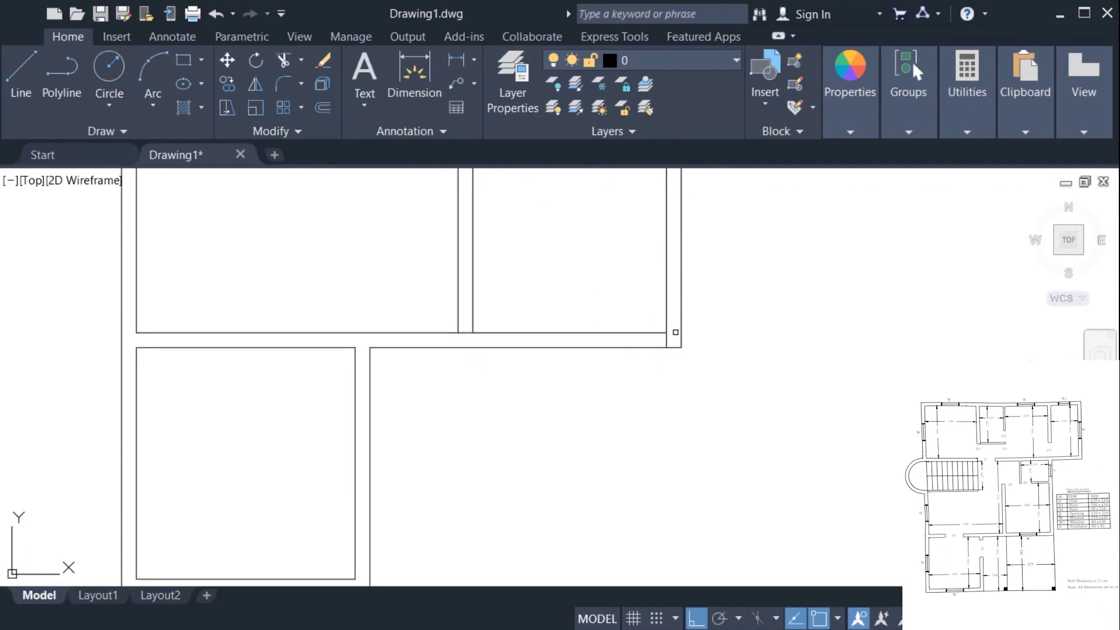
scroll(605, 349, down, 5)
scroll(600, 361, down, 2)
middle_drag(595, 375, 548, 418)
scroll(537, 379, up, 3)
middle_drag(520, 367, 529, 388)
scroll(529, 388, down, 2)
scroll(610, 385, up, 2)
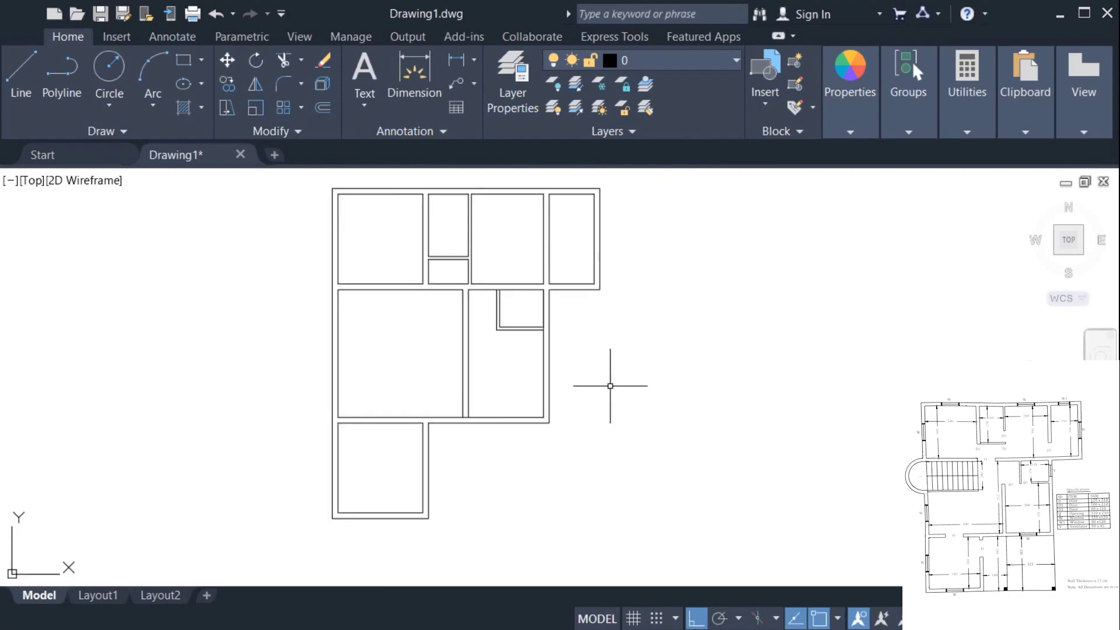
middle_drag(610, 385, 620, 393)
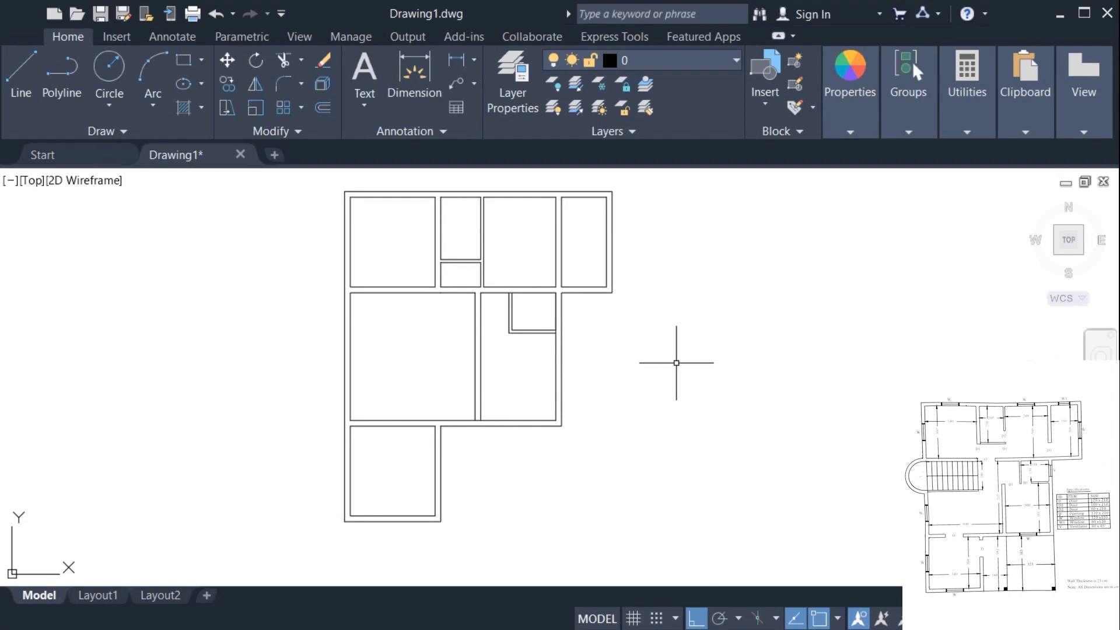
Draw short window jamb lines on the lower-left room's top, bottom and left walls.
scroll(385, 461, up, 2)
middle_drag(377, 461, 470, 378)
click(457, 307)
click(457, 468)
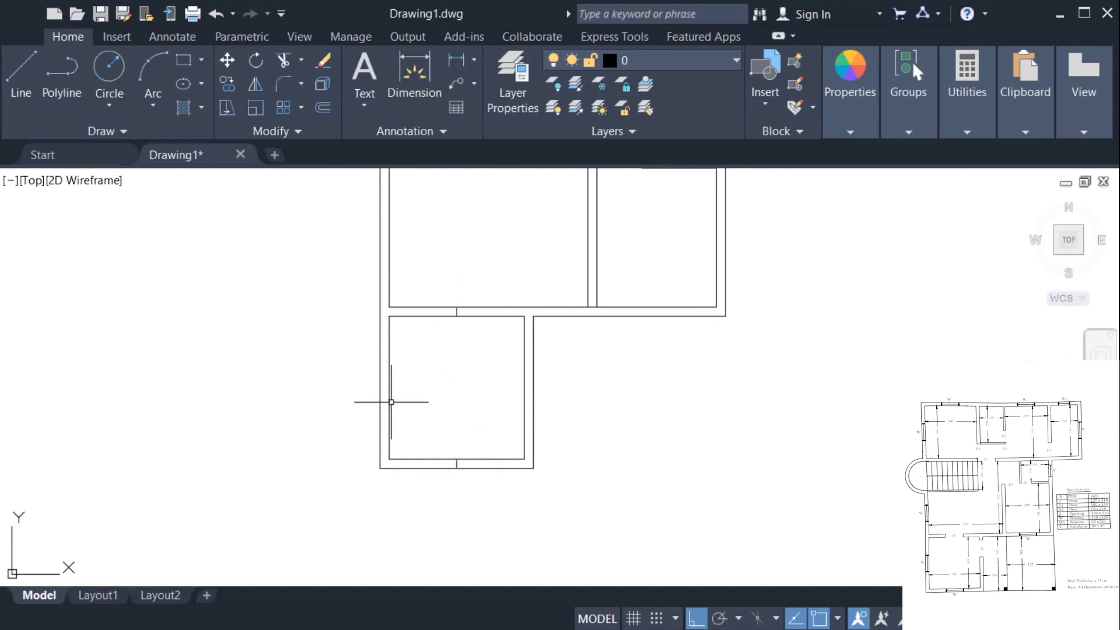
click(380, 388)
scroll(454, 315, up, 2)
click(458, 310)
click(456, 310)
click(405, 332)
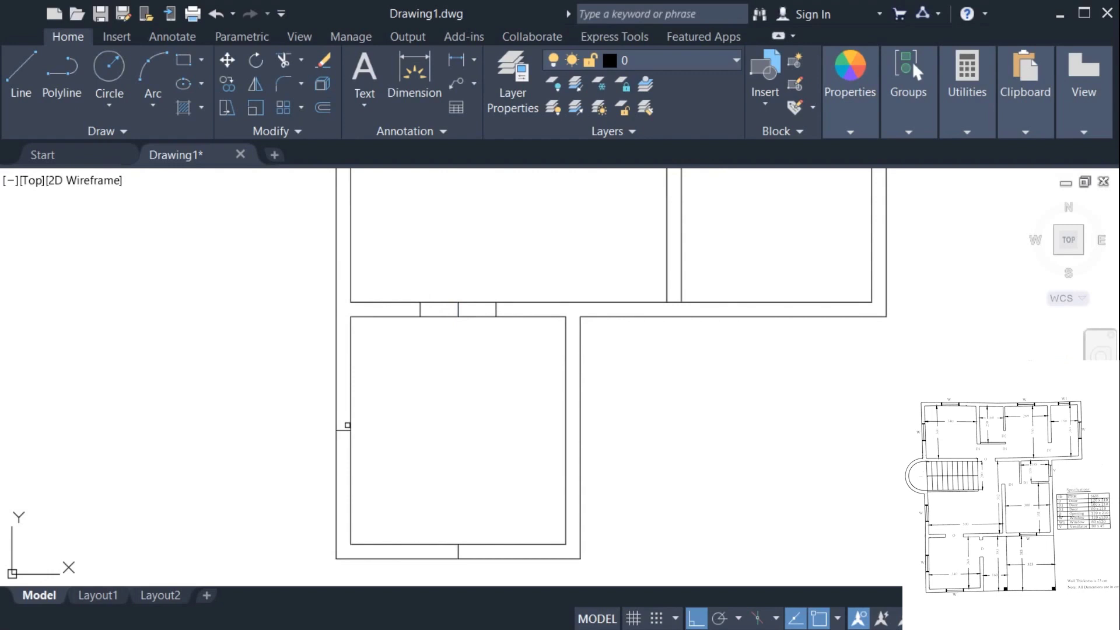
Draw a line closing the wall opening and offset it as the wall's second line.
scroll(475, 390, down, 2)
middle_drag(475, 390, 461, 318)
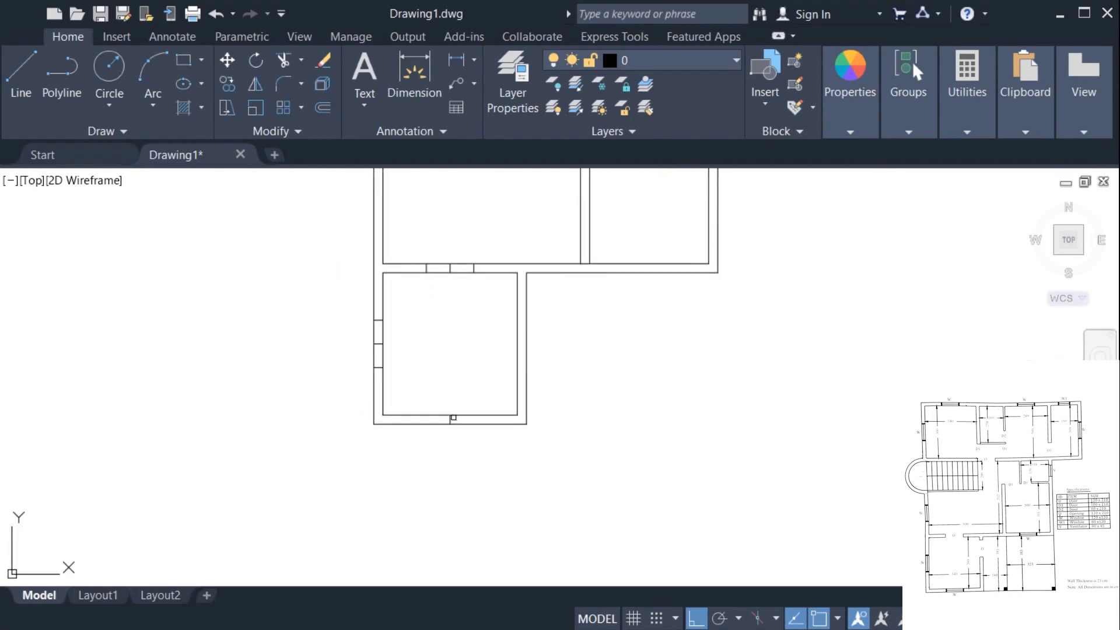
scroll(462, 420, up, 4)
scroll(397, 419, down, 4)
scroll(482, 350, up, 5)
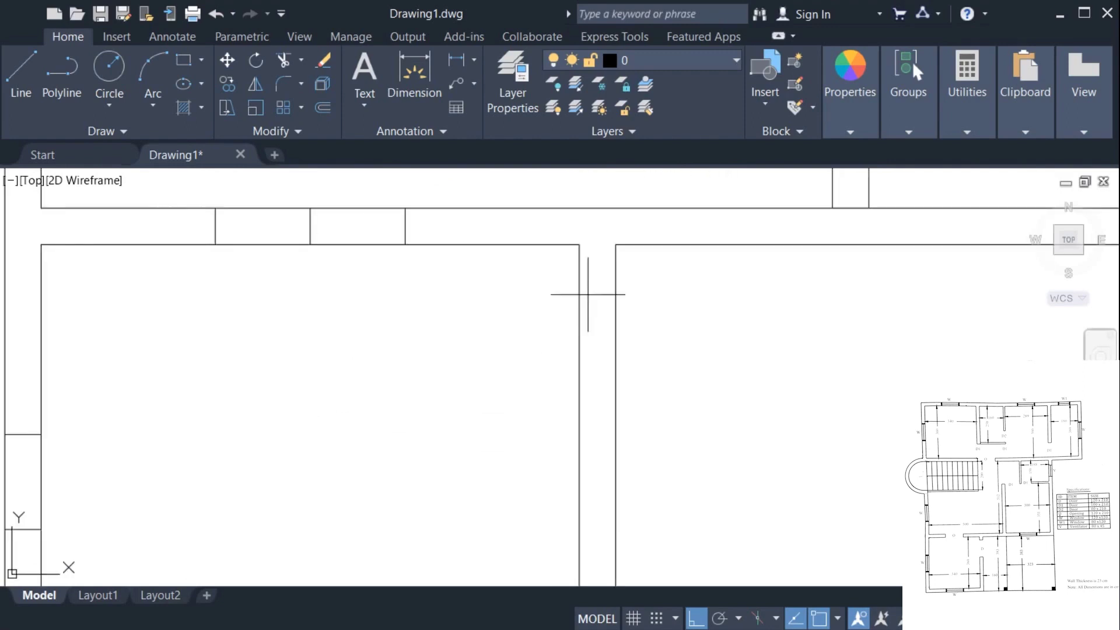
click(579, 244)
click(616, 245)
key(Return)
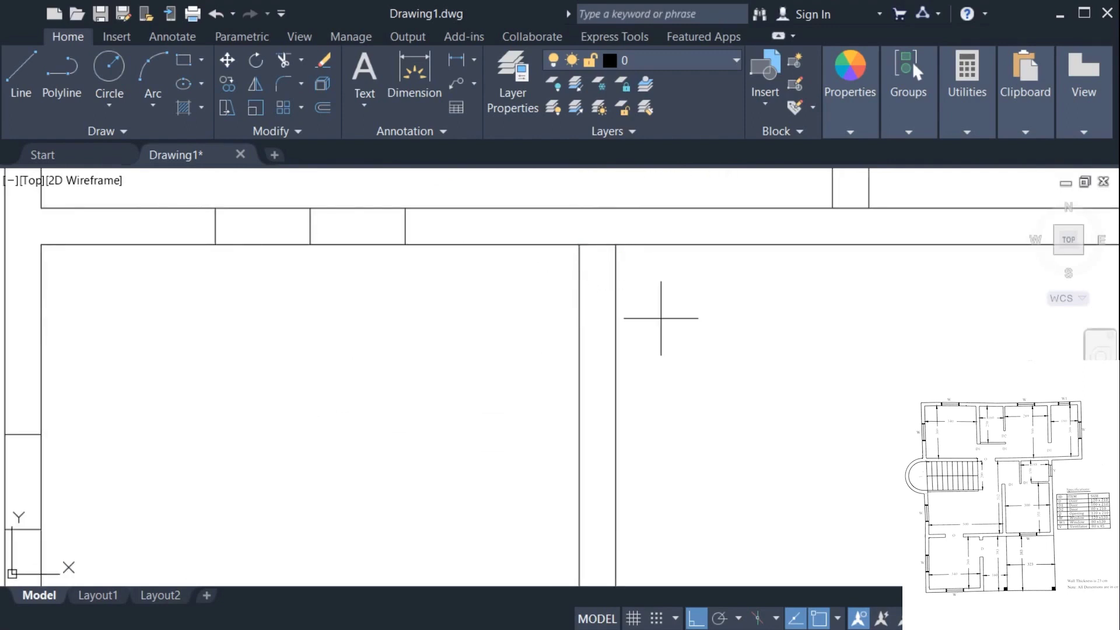
click(595, 246)
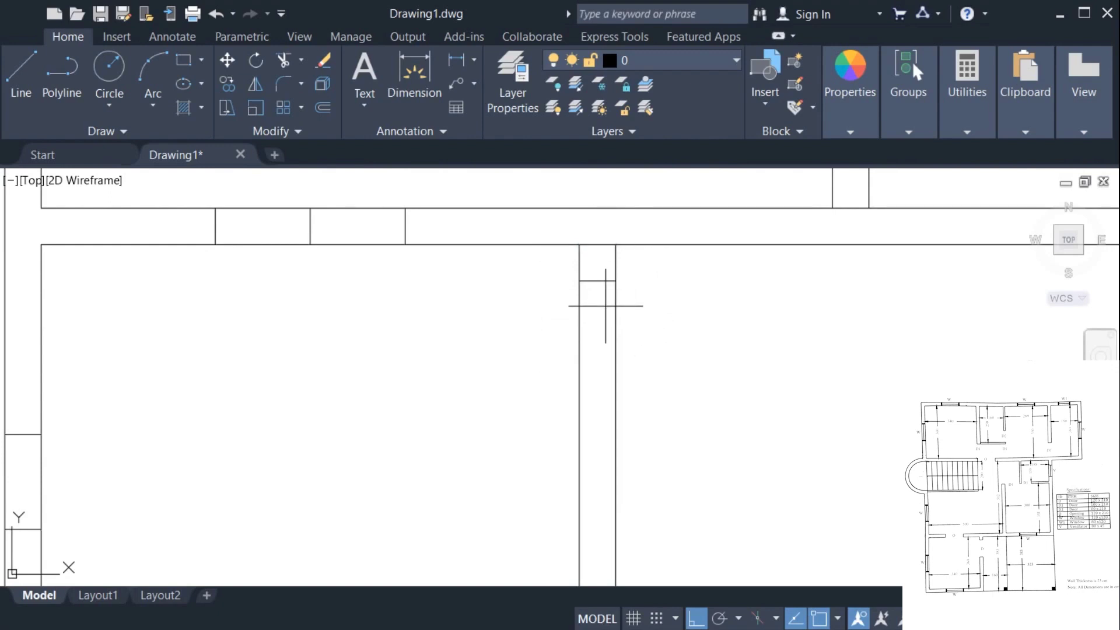
click(599, 324)
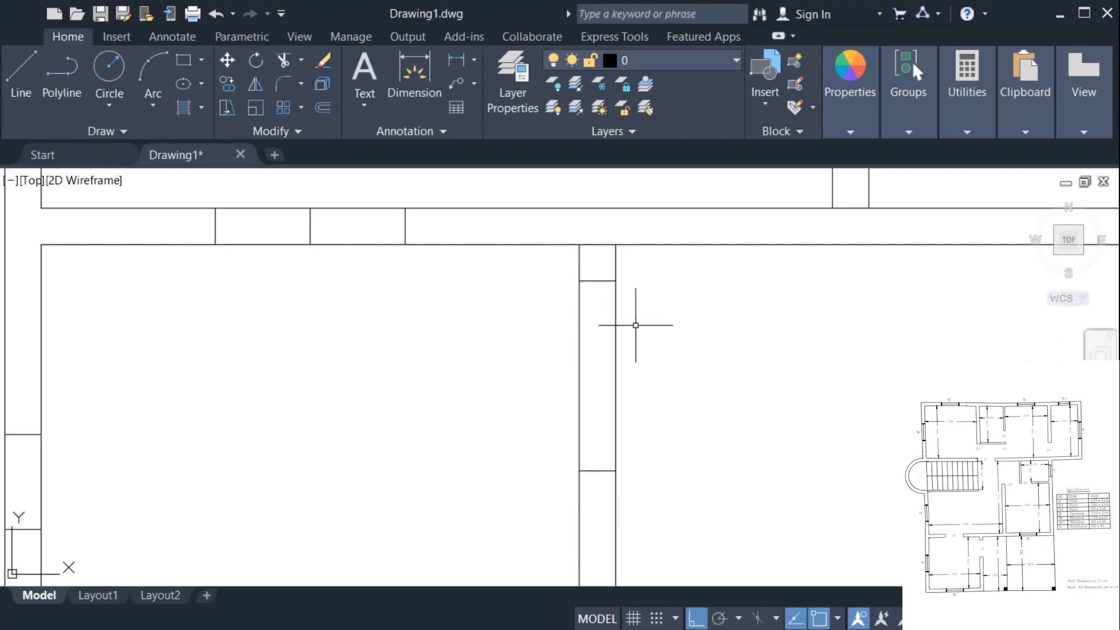
Erase the extra short wall lines.
scroll(649, 328, down, 2)
click(585, 251)
click(658, 300)
key(Delete)
click(440, 280)
key(Delete)
Trim the shared wall lines with TR to open a doorway into the room above.
scroll(419, 292, down, 2)
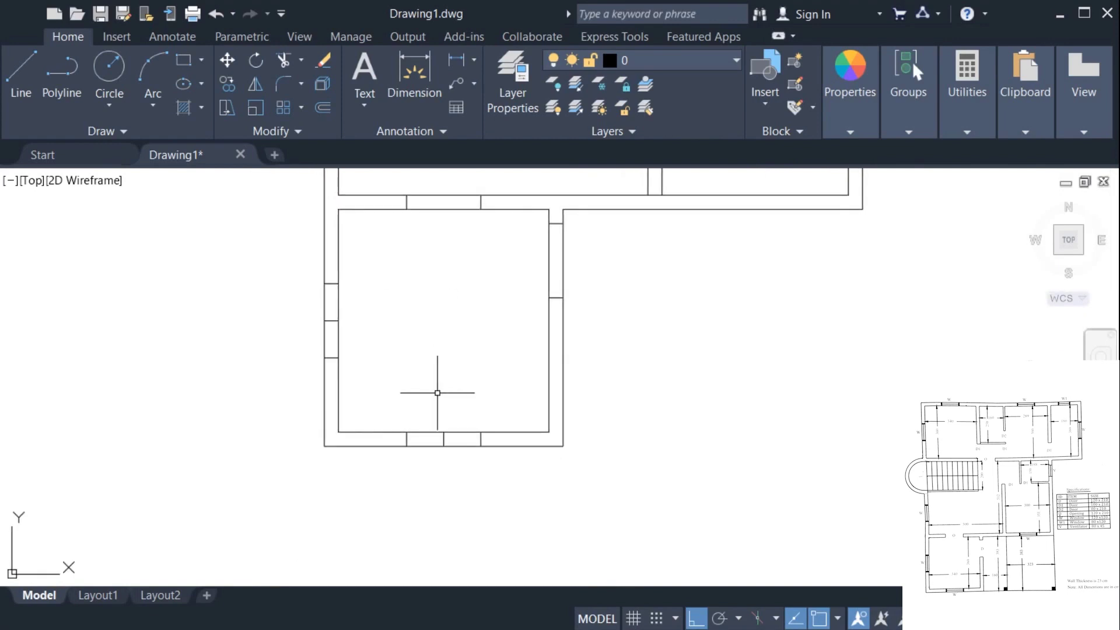
middle_drag(474, 387, 505, 448)
text(tr)
key(Return)
drag(480, 312, 457, 218)
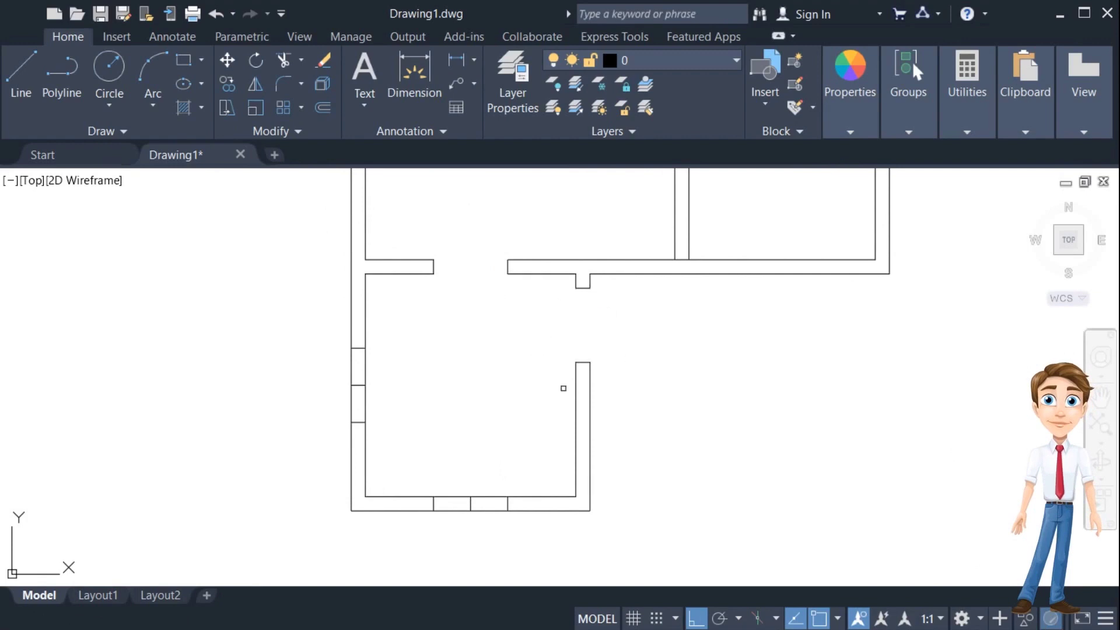
Draw a line across the bottom window from the jamb midpoint.
middle_drag(466, 431, 502, 385)
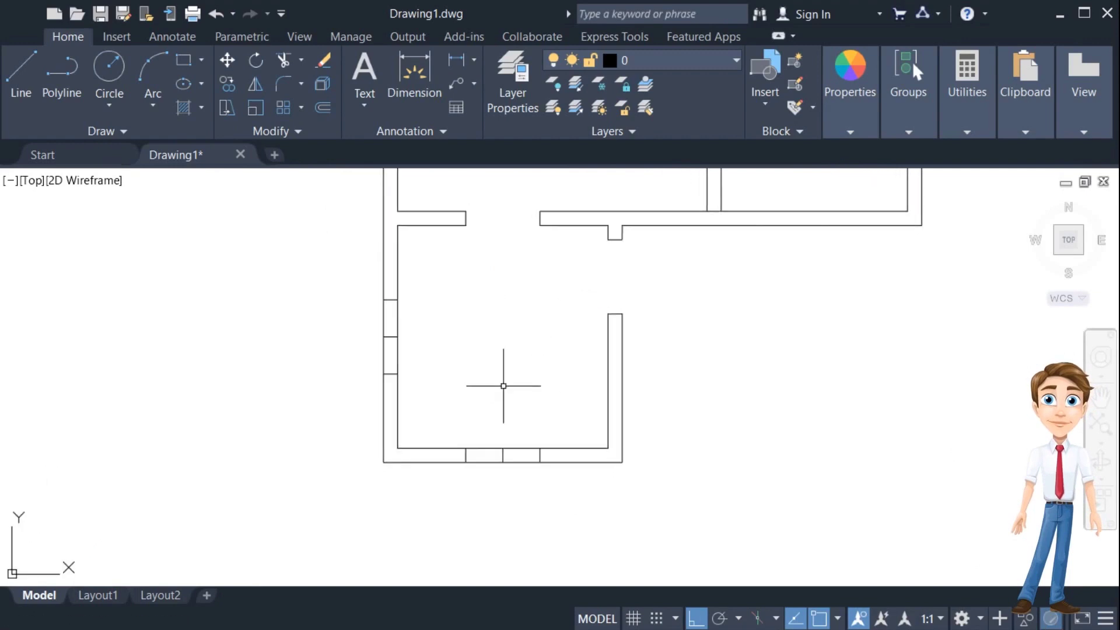
click(465, 455)
click(540, 455)
key(Return)
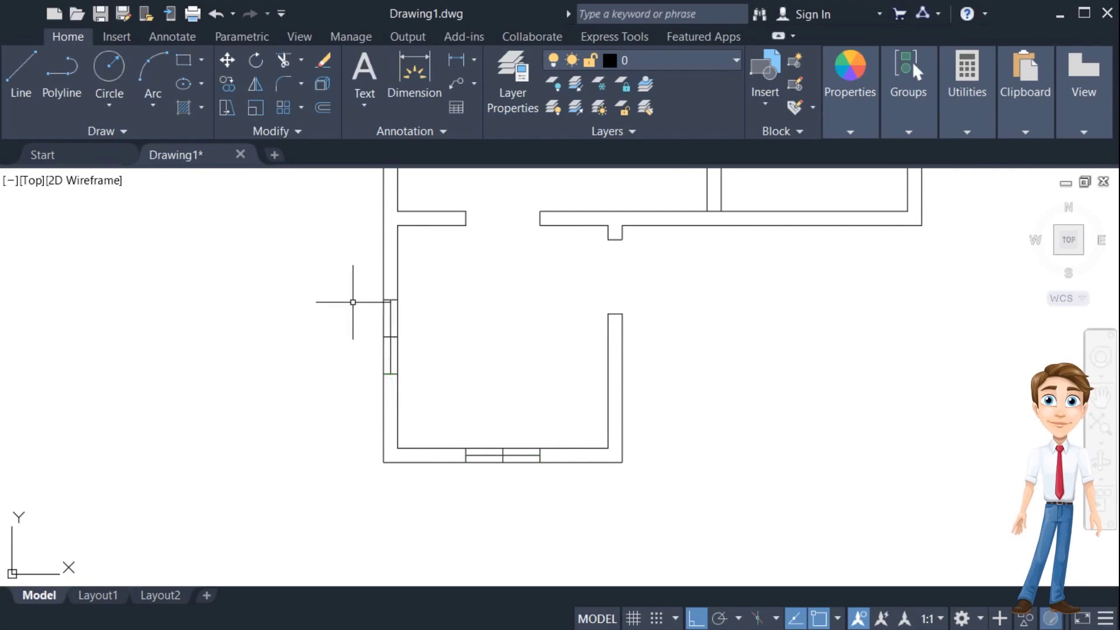
Select the left-wall window lines, starting and cancelling a stray circle.
click(391, 337)
click(503, 455)
key(Escape)
scroll(444, 444, down, 2)
middle_drag(445, 445, 468, 478)
click(394, 381)
click(457, 441)
text(c)
key(Return)
click(427, 453)
key(Escape)
Box-select the left-wall window lines again and pan up to the upper rooms.
click(393, 405)
click(462, 475)
click(390, 418)
click(464, 480)
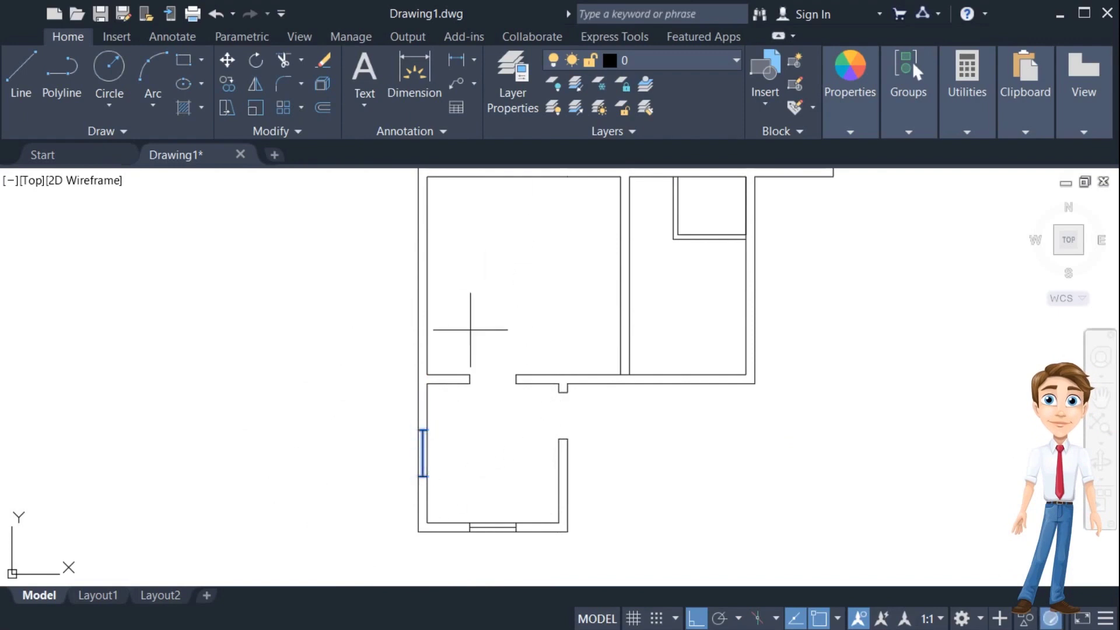
middle_drag(450, 287, 460, 362)
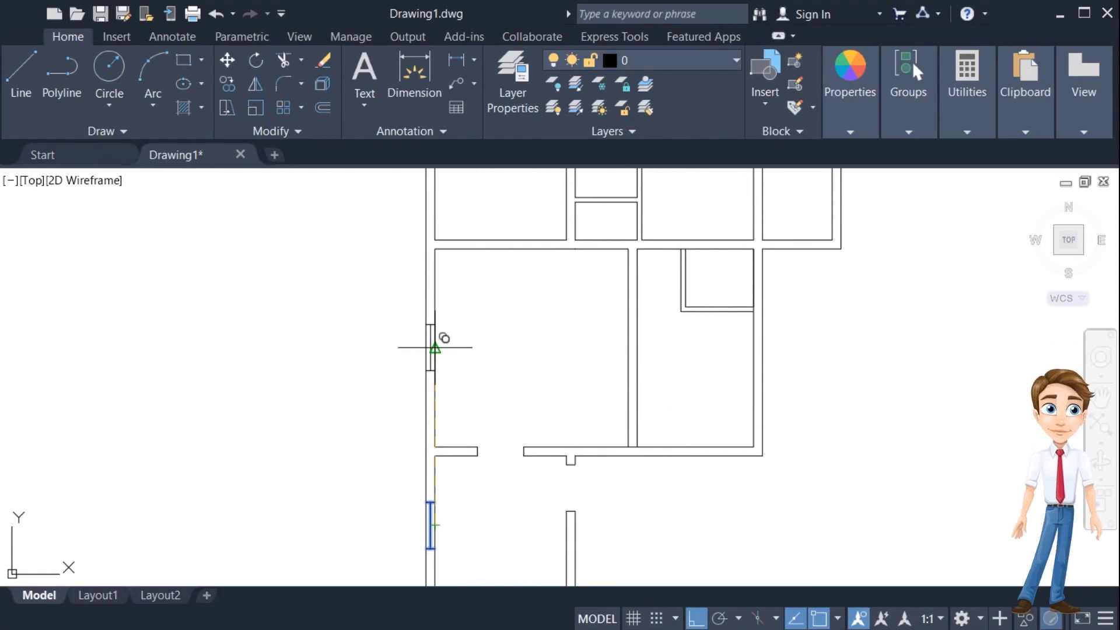
Place window copies at the upper rooms' left and right wall midpoints.
middle_drag(434, 347, 467, 478)
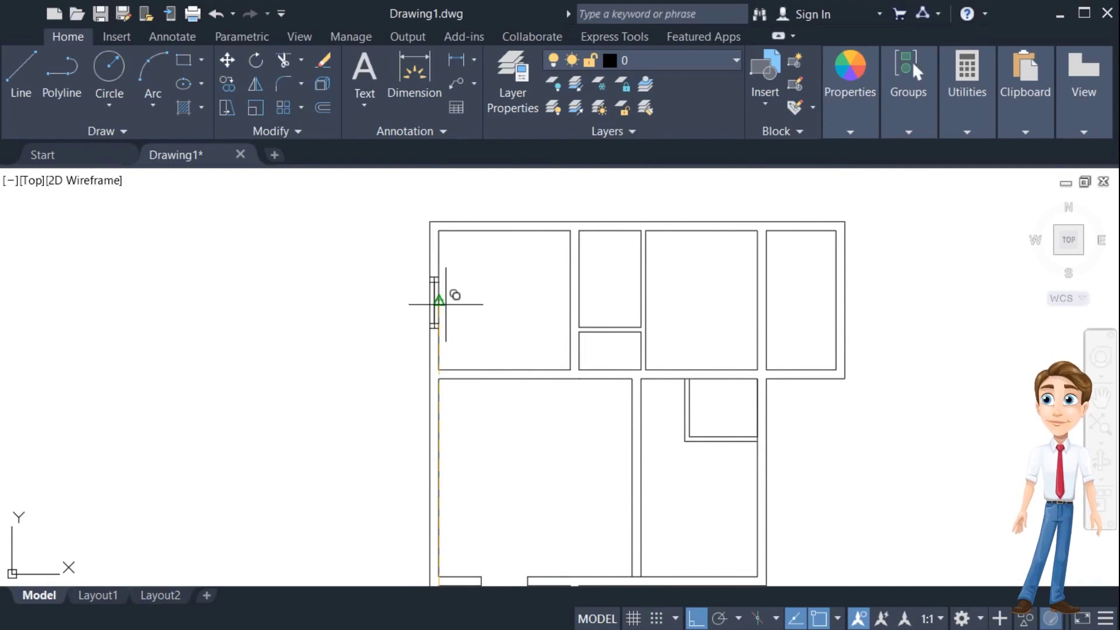
click(446, 304)
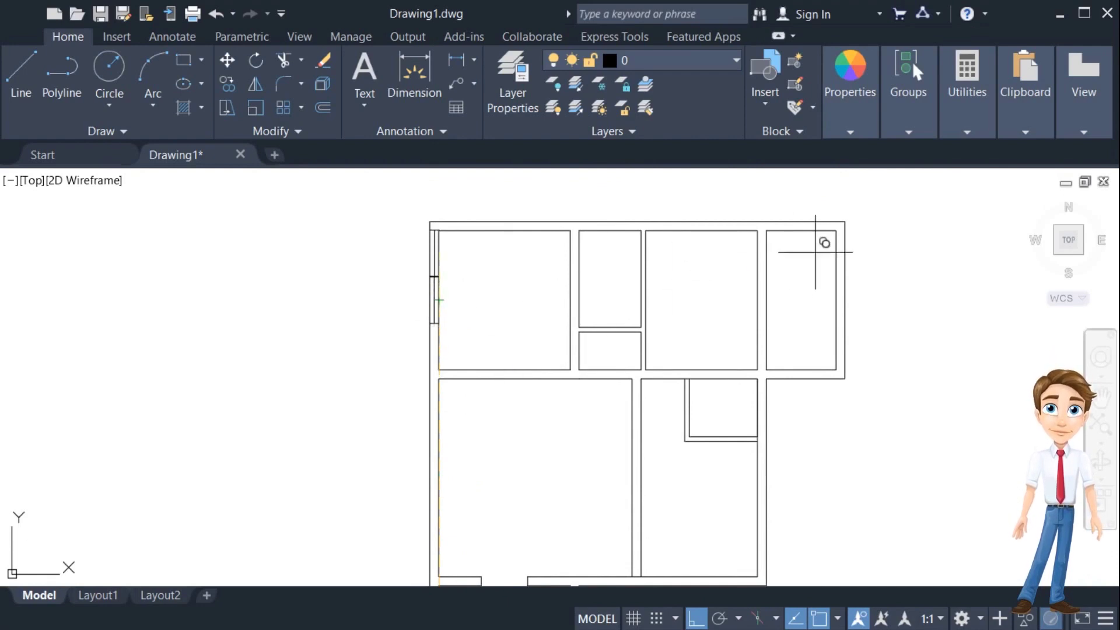
click(845, 301)
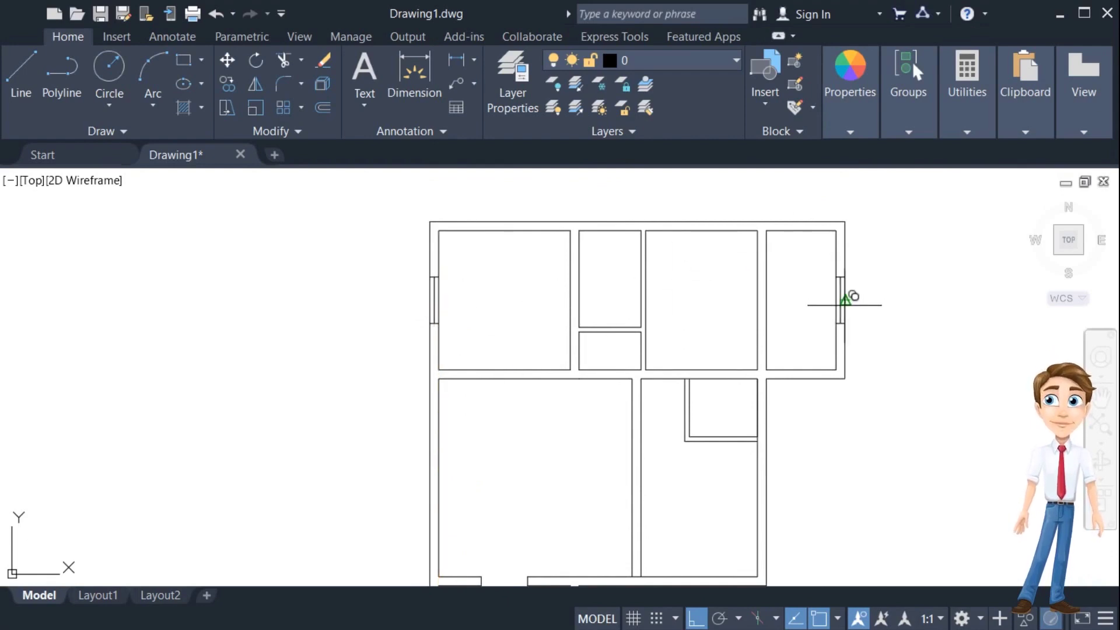
scroll(606, 408, down, 2)
middle_drag(605, 401, 576, 296)
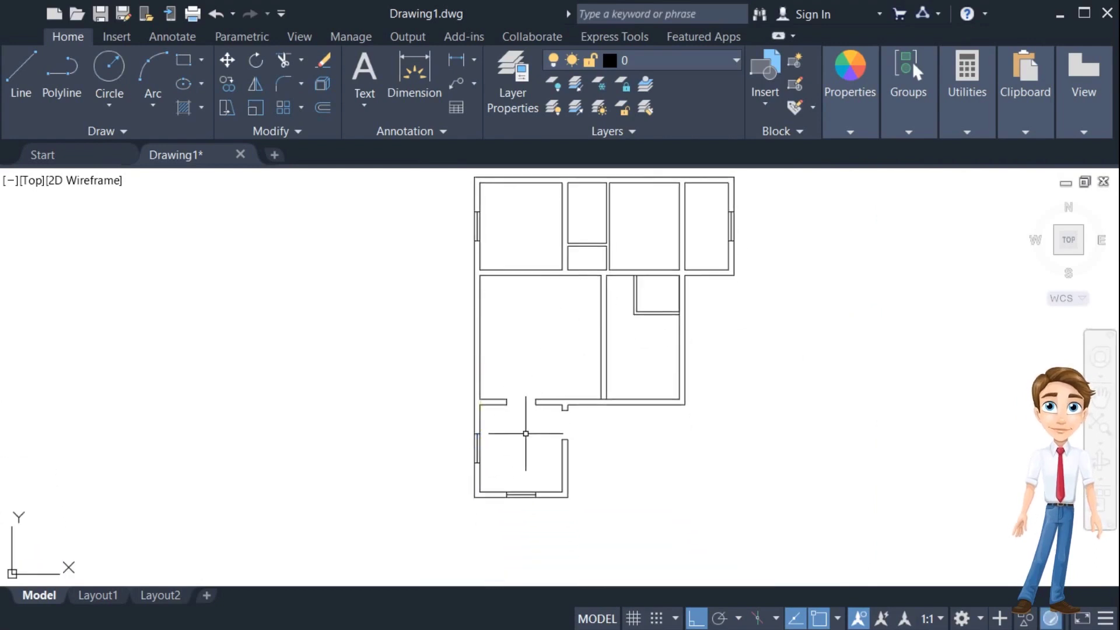
Copy the bottom-wall window twice onto the plan's top wall, using its midpoint as base.
click(496, 482)
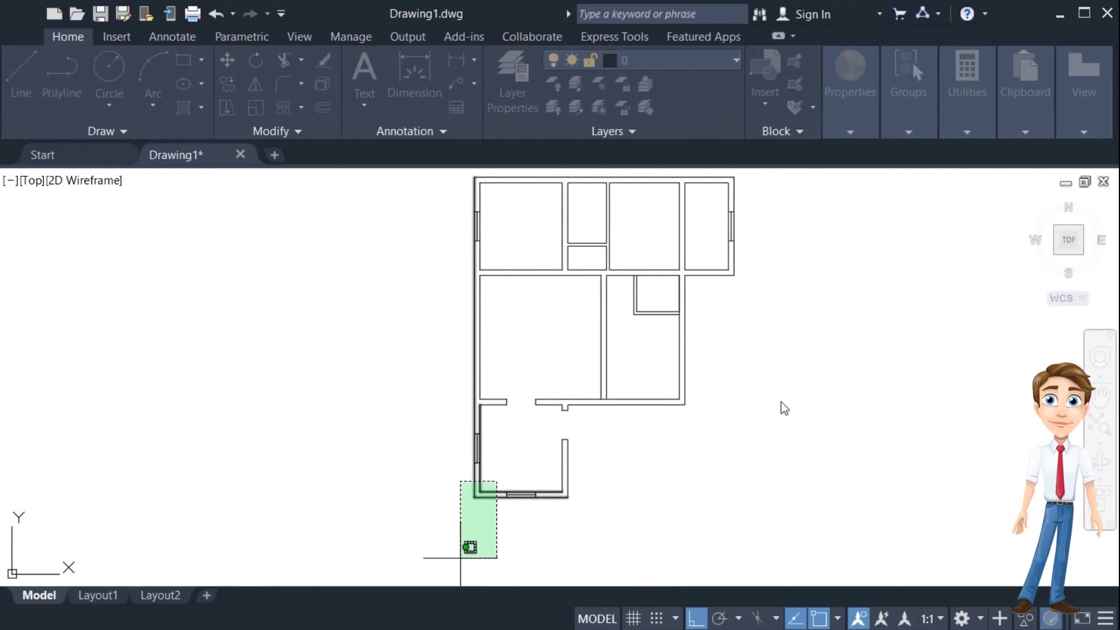
key(Escape)
click(495, 472)
click(619, 518)
text(m)
key(Return)
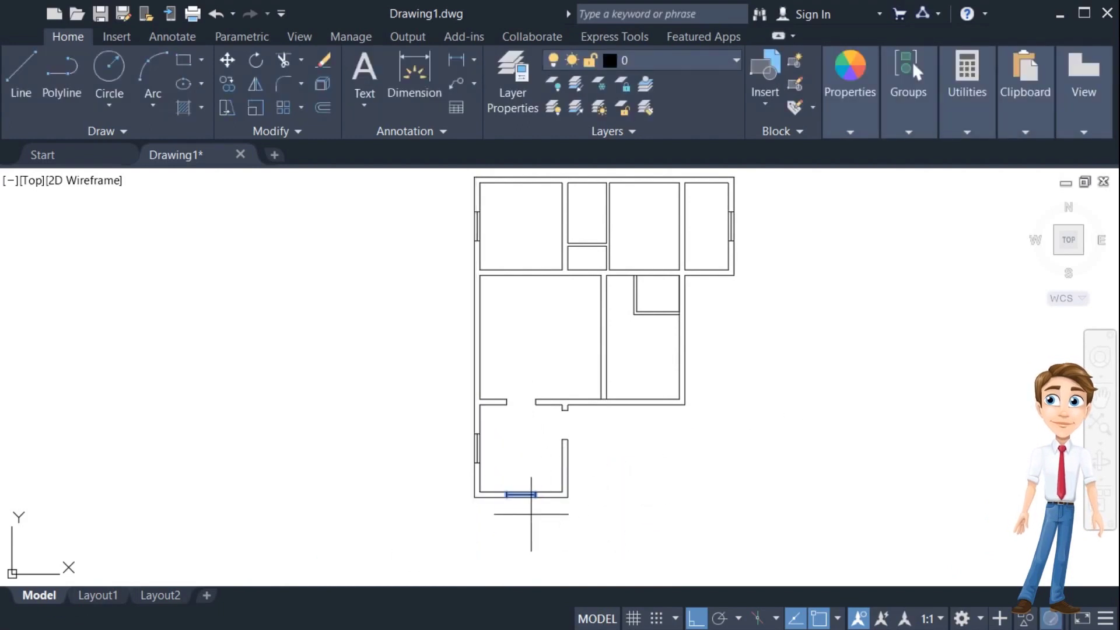
click(521, 495)
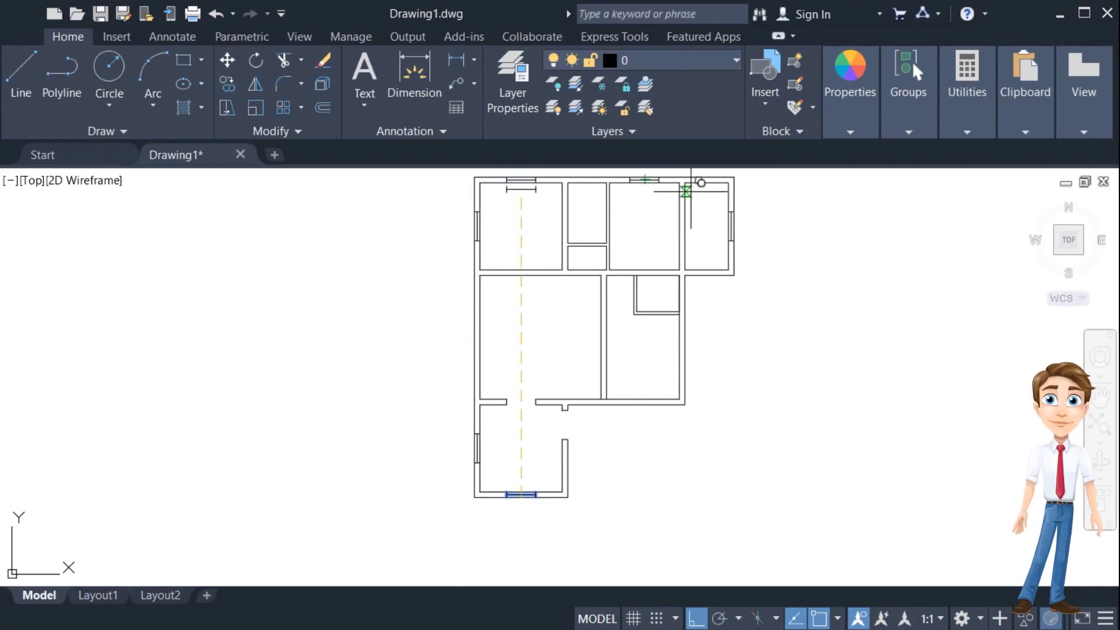
key(Escape)
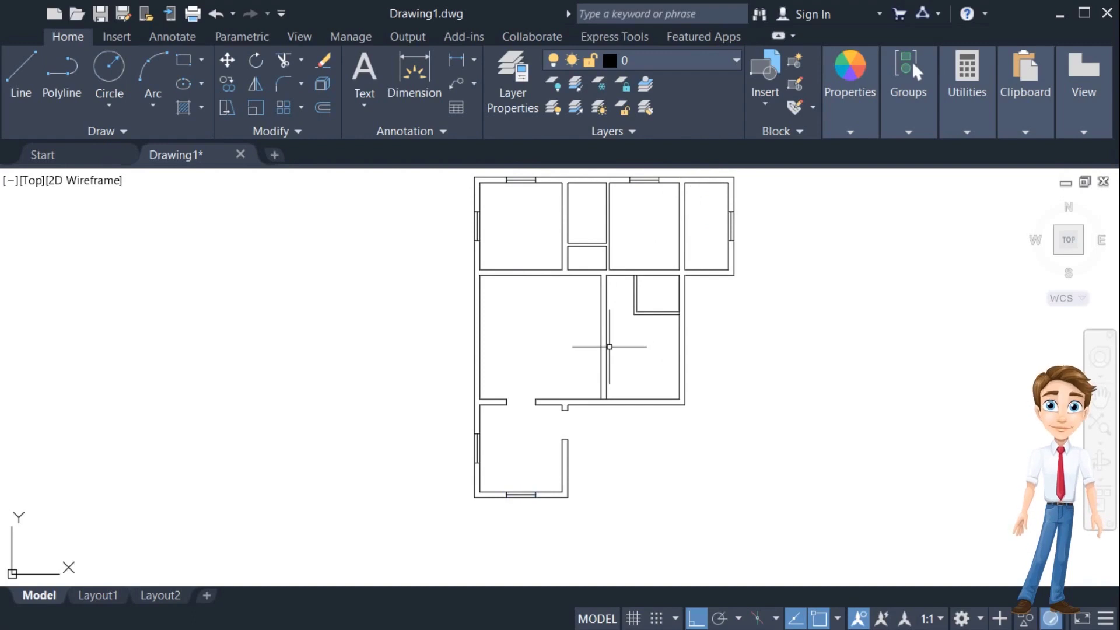
Replace the line across the opening beside the small square room with a midpoint-to-midpoint window line.
middle_drag(609, 347, 630, 379)
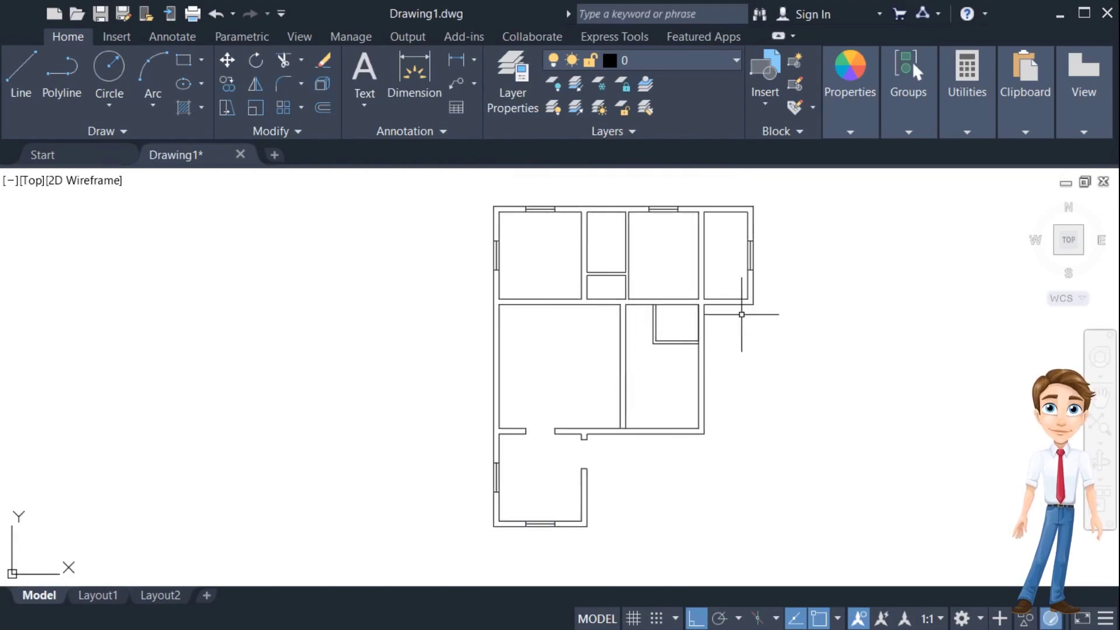
scroll(730, 357, up, 2)
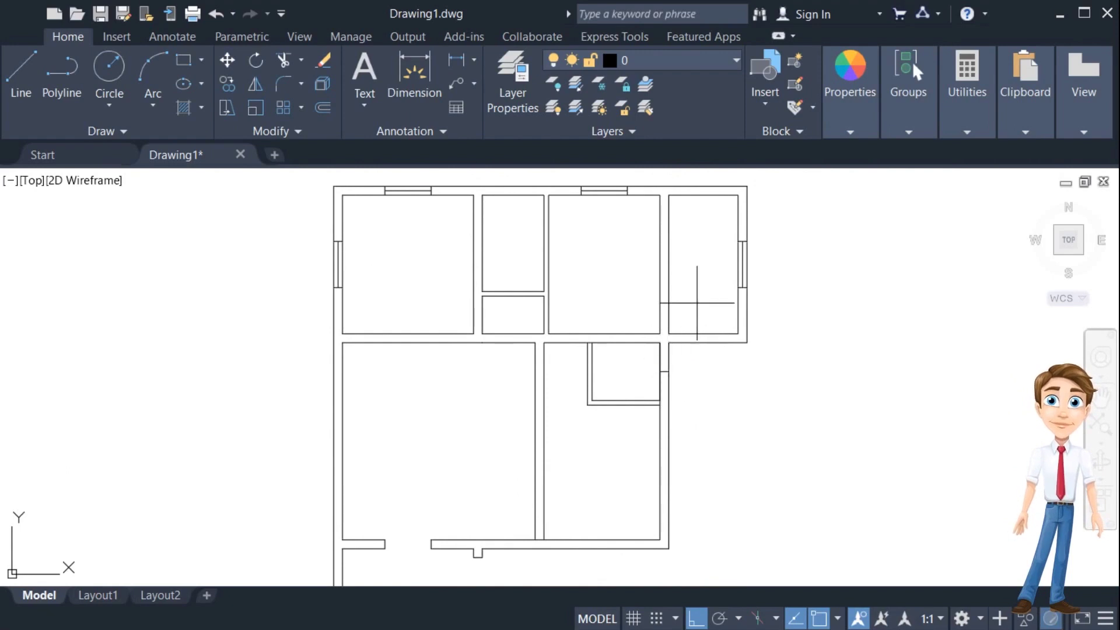
middle_drag(697, 303, 685, 353)
scroll(678, 405, up, 2)
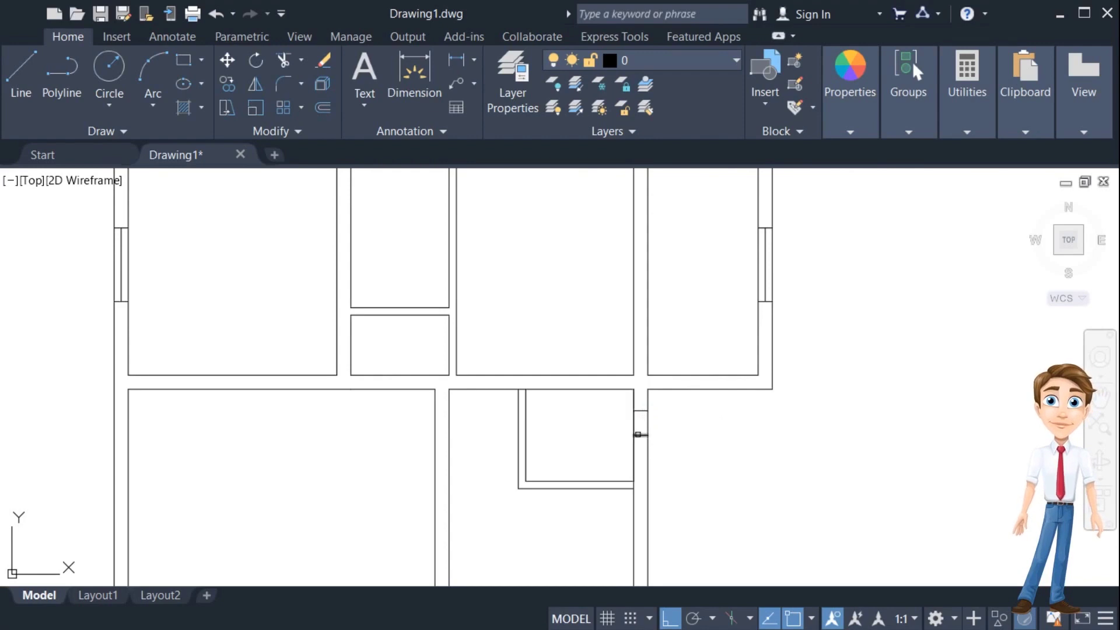
scroll(642, 455, up, 4)
click(654, 464)
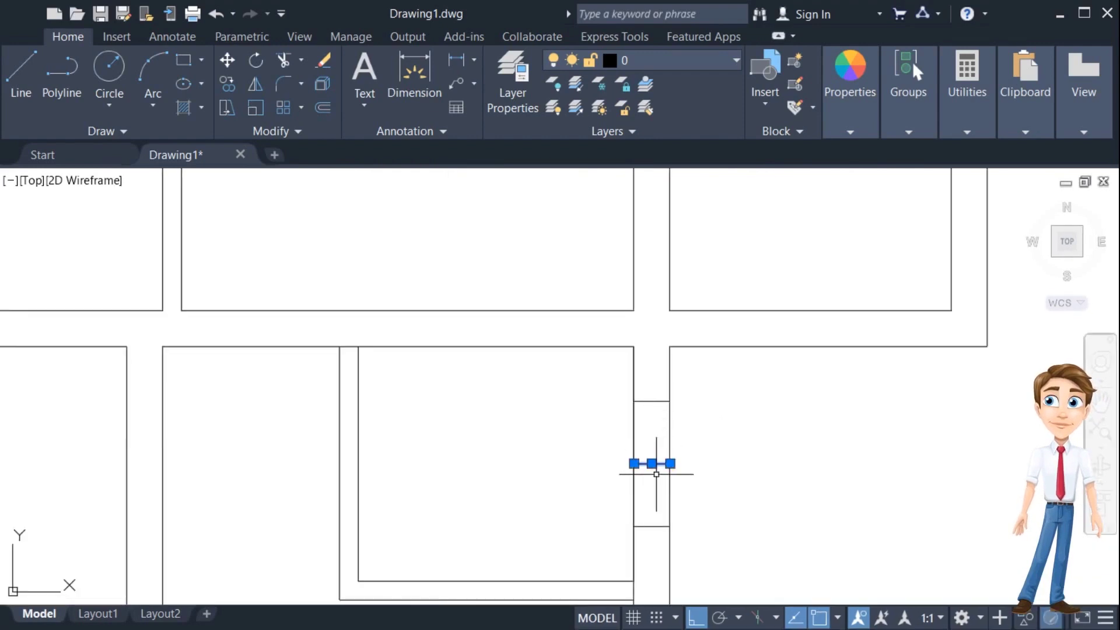
key(Delete)
text(l)
key(Return)
click(651, 400)
click(652, 526)
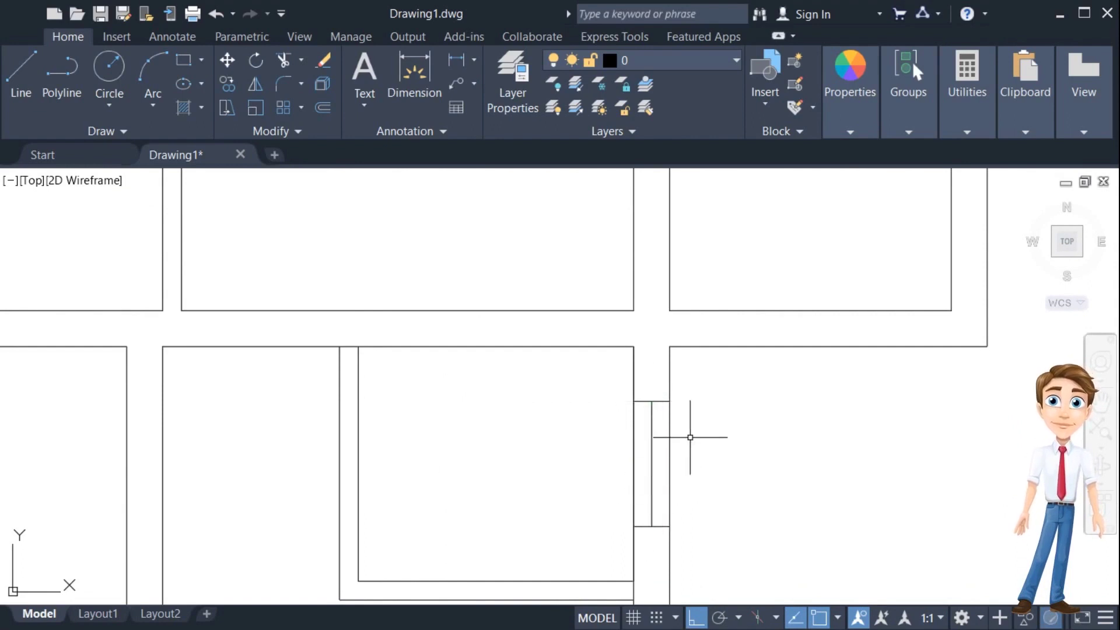
Draw two short window jamb lines across the upper-right room's top wall.
scroll(694, 420, down, 2)
mouse_move(695, 420)
middle_down()
mouse_move(641, 505)
mouse_move(652, 537)
middle_up()
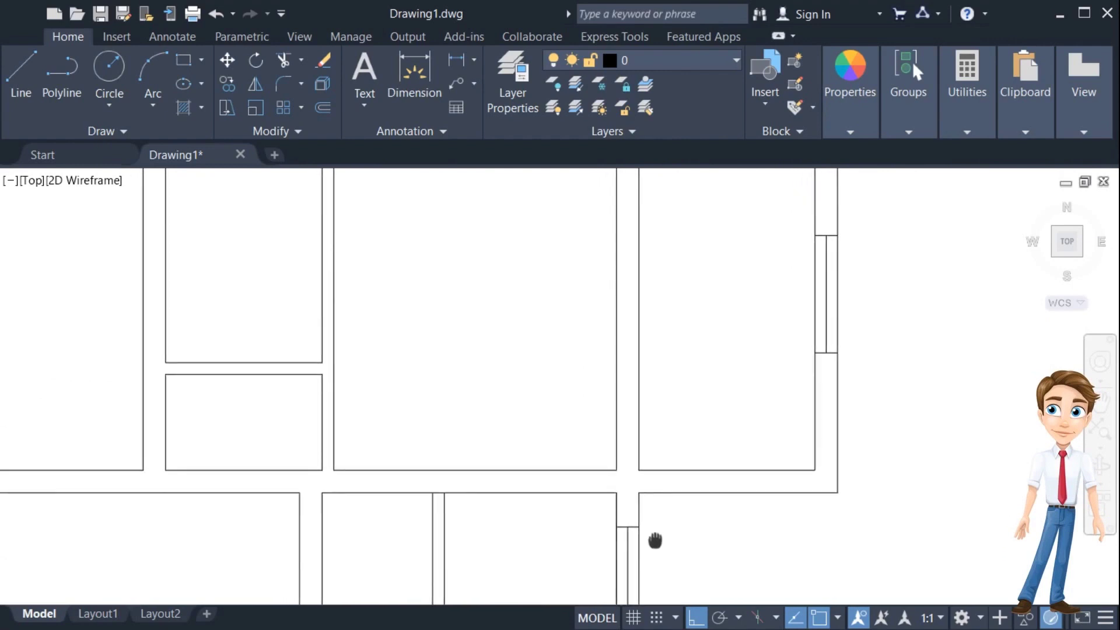
scroll(659, 490, down, 1)
scroll(674, 445, down, 2)
scroll(679, 409, up, 2)
scroll(689, 371, up, 2)
click(699, 346)
click(699, 368)
key(Return)
click(716, 358)
click(699, 355)
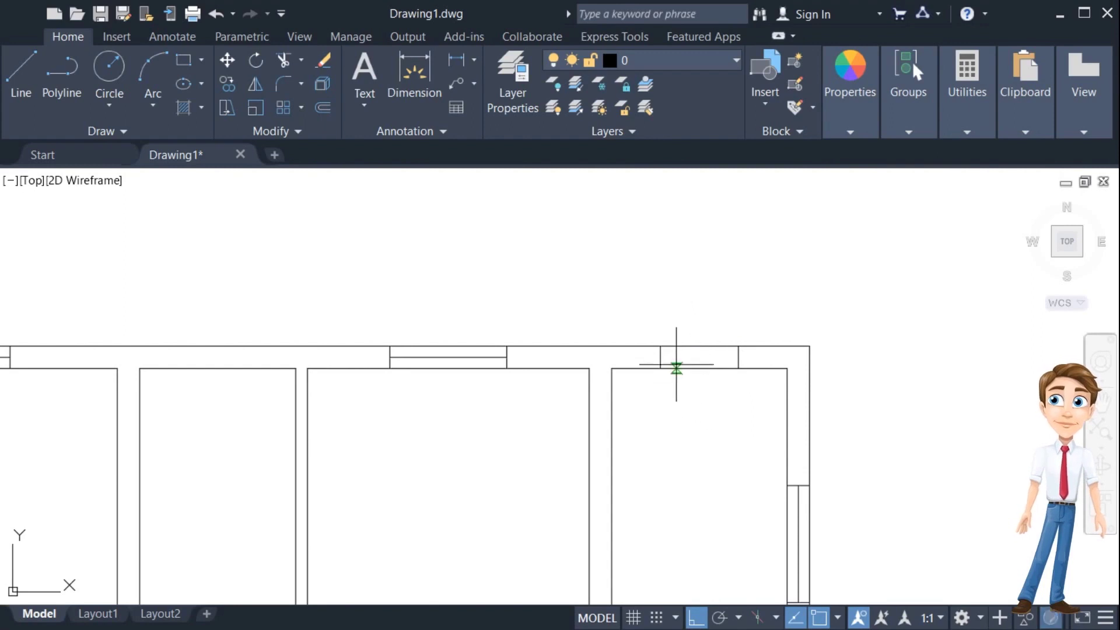
Delete the short vertical wall line near the small room's corner.
scroll(740, 357, down, 3)
mouse_move(670, 430)
middle_down()
mouse_move(707, 292)
mouse_move(732, 309)
middle_up()
scroll(707, 293, up, 2)
scroll(665, 393, down, 1)
scroll(665, 392, down, 1)
scroll(665, 395, down, 2)
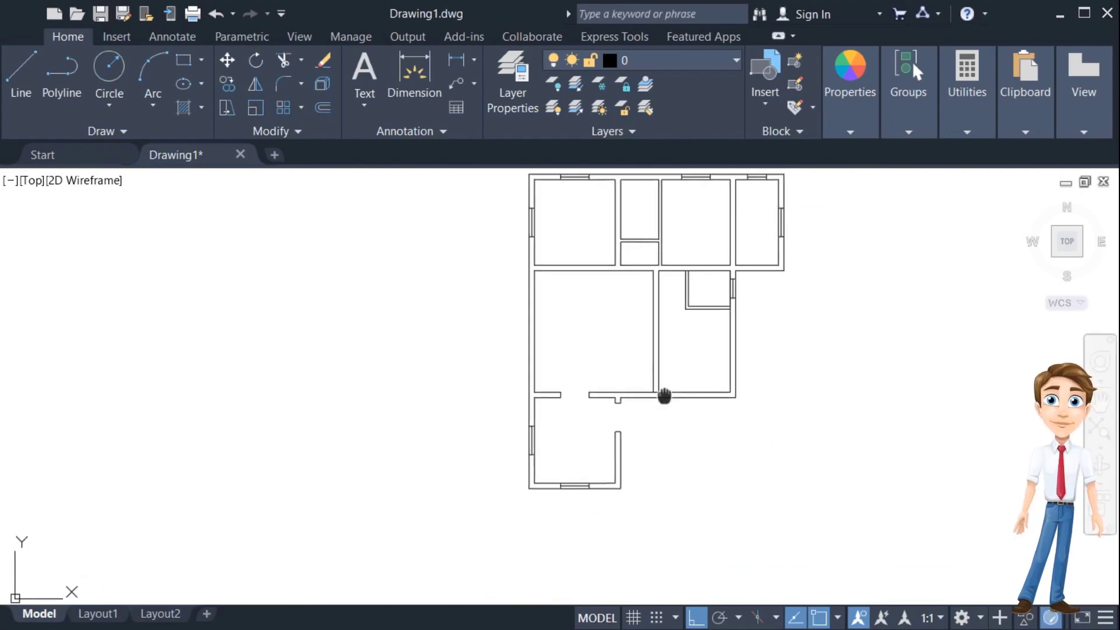
middle_drag(665, 395, 663, 460)
middle_drag(612, 394, 622, 423)
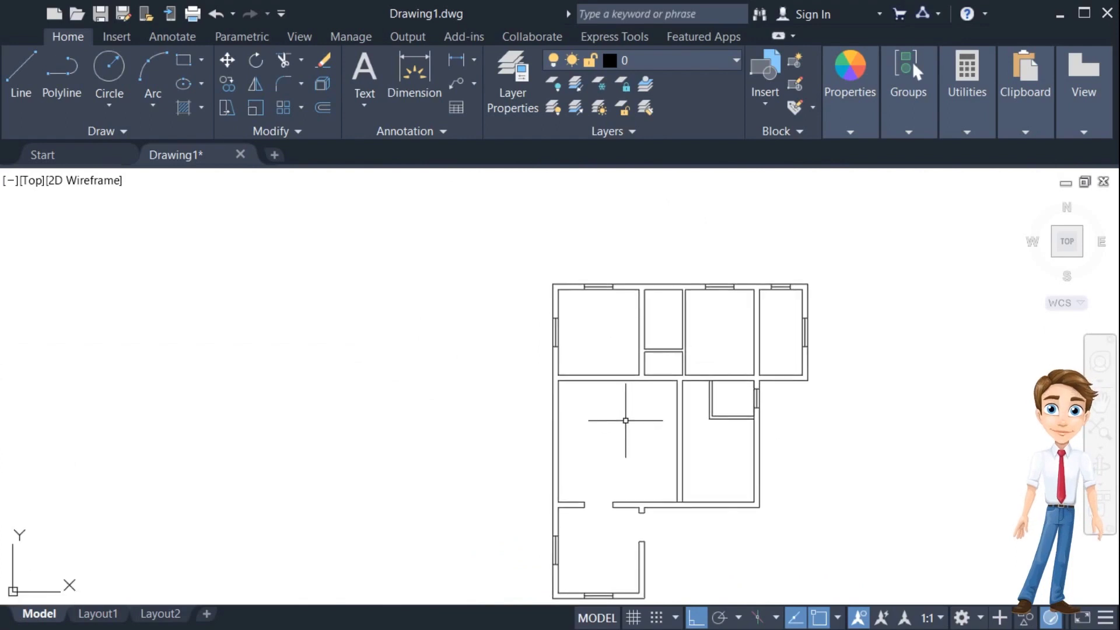
scroll(640, 354, up, 2)
middle_drag(668, 368, 664, 392)
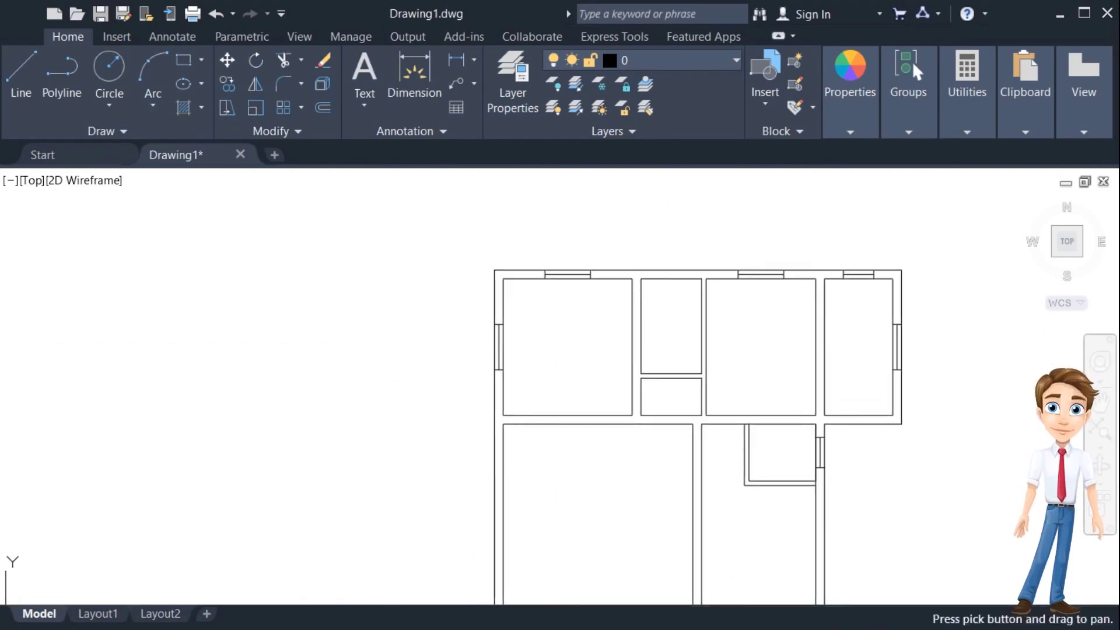
click(658, 392)
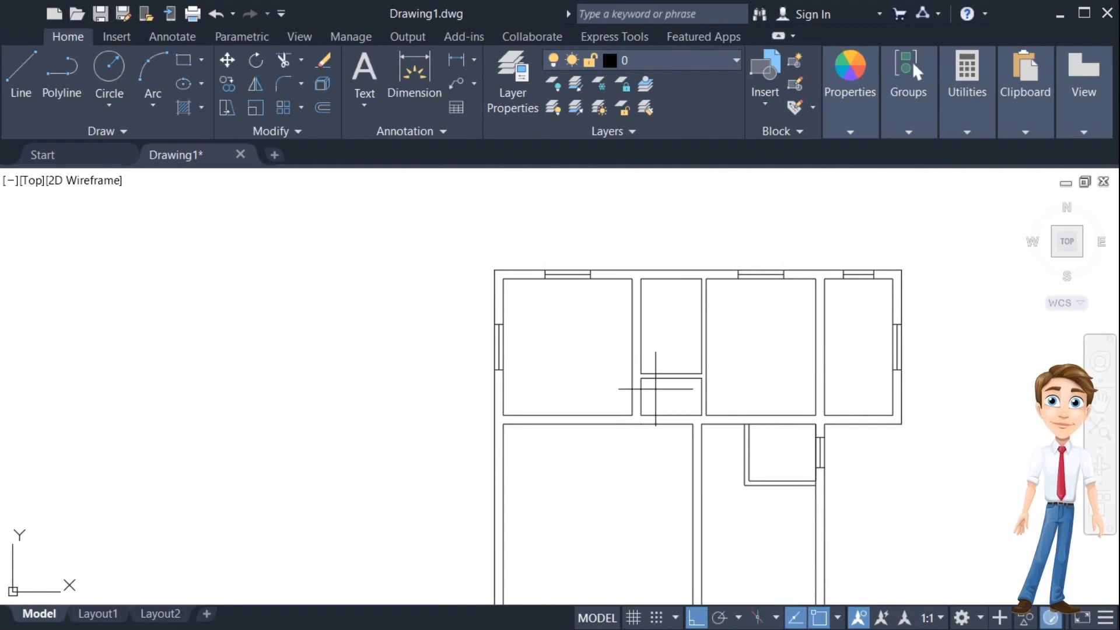
click(632, 378)
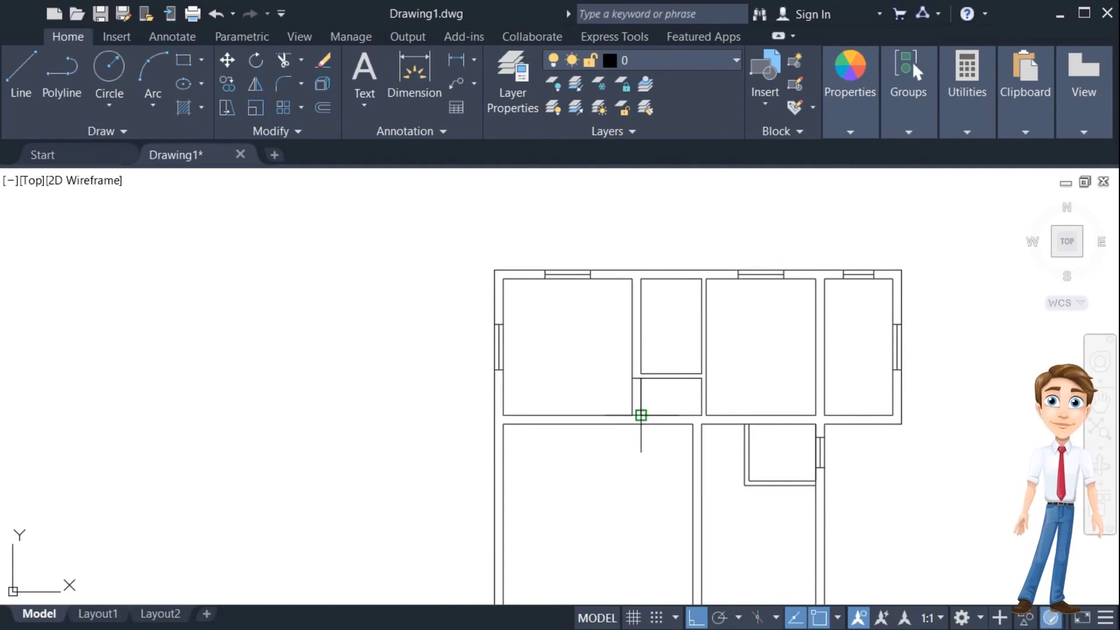
key(space)
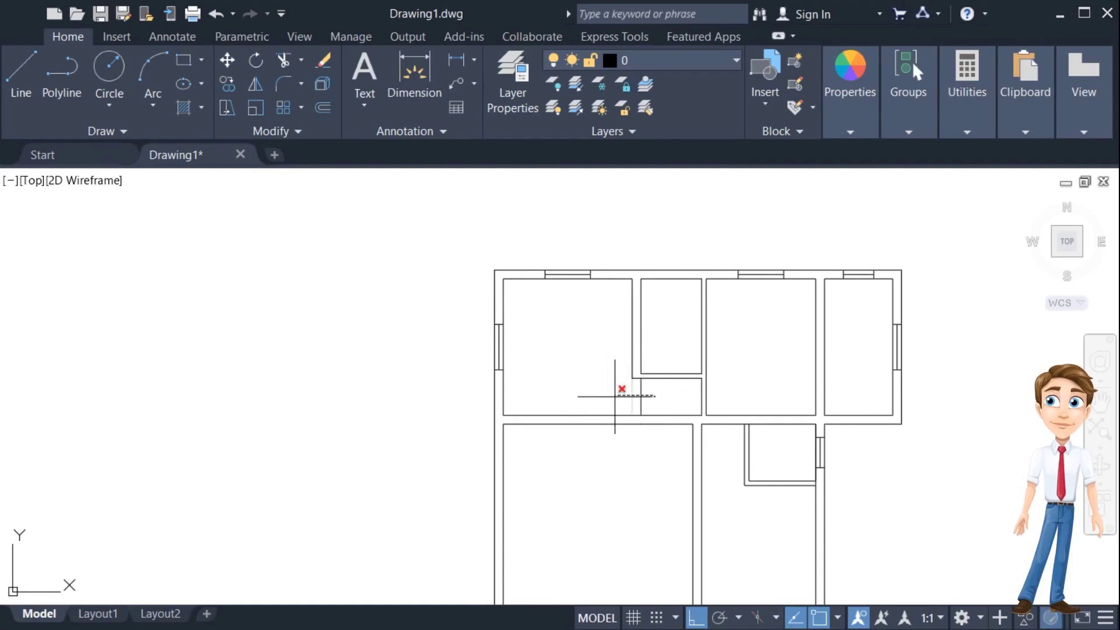
click(642, 398)
key(Delete)
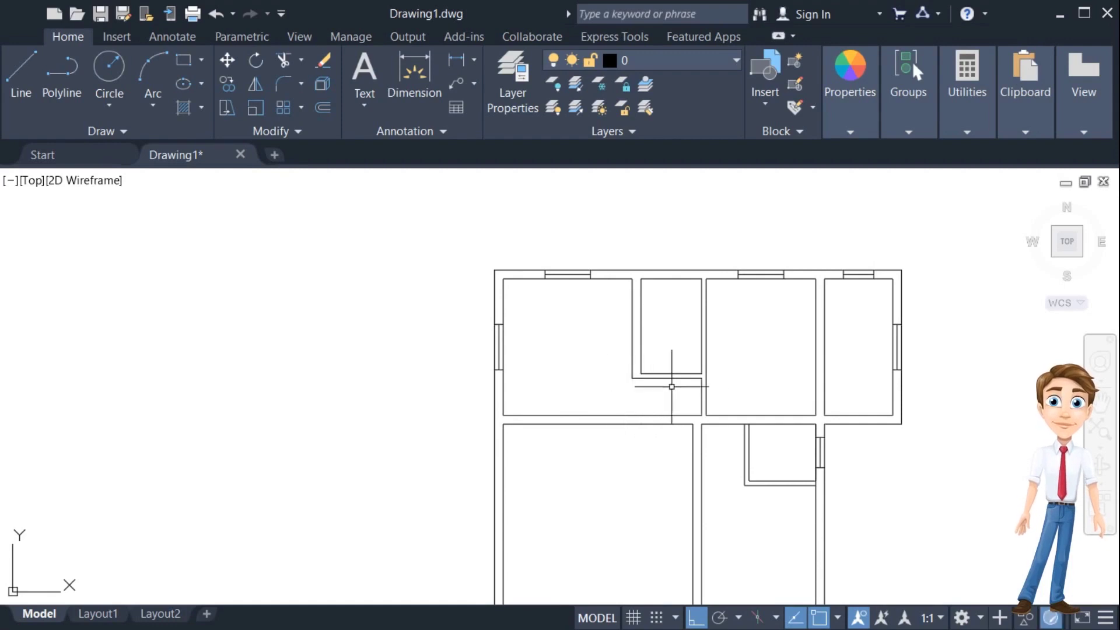
Cut back the right wall line, delete two vertical wall lines, and close the wall end.
scroll(717, 389, up, 2)
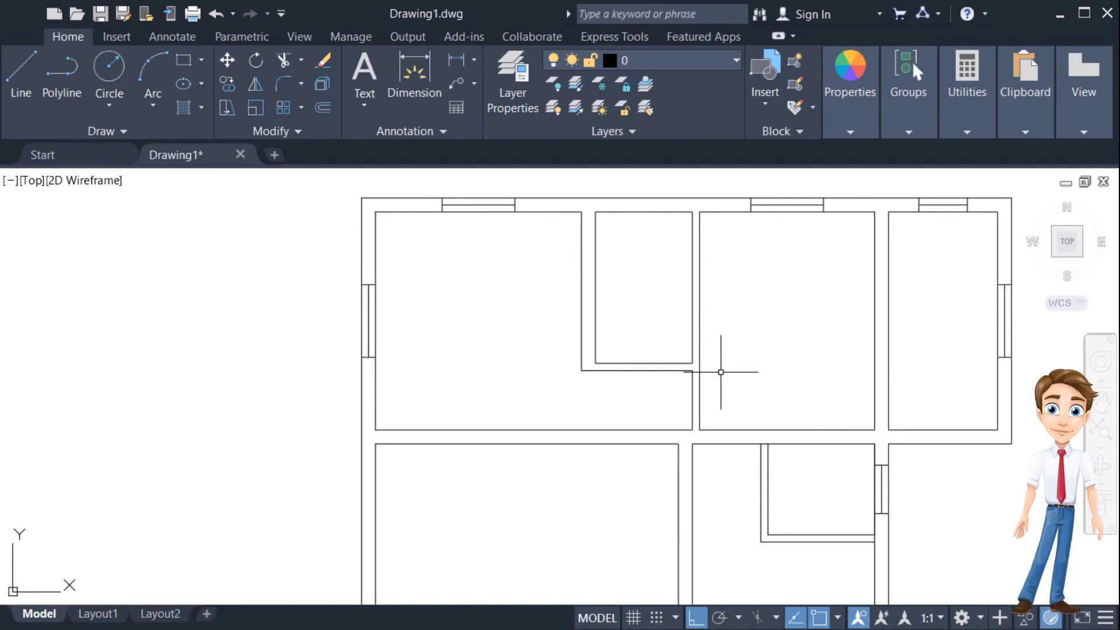
scroll(715, 353, up, 2)
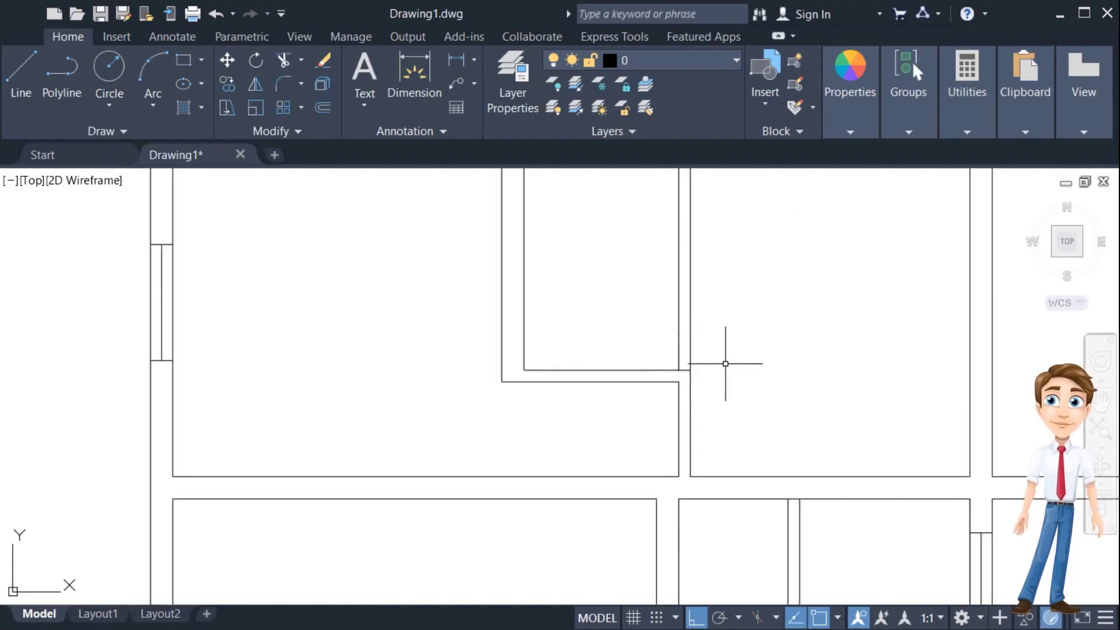
click(686, 351)
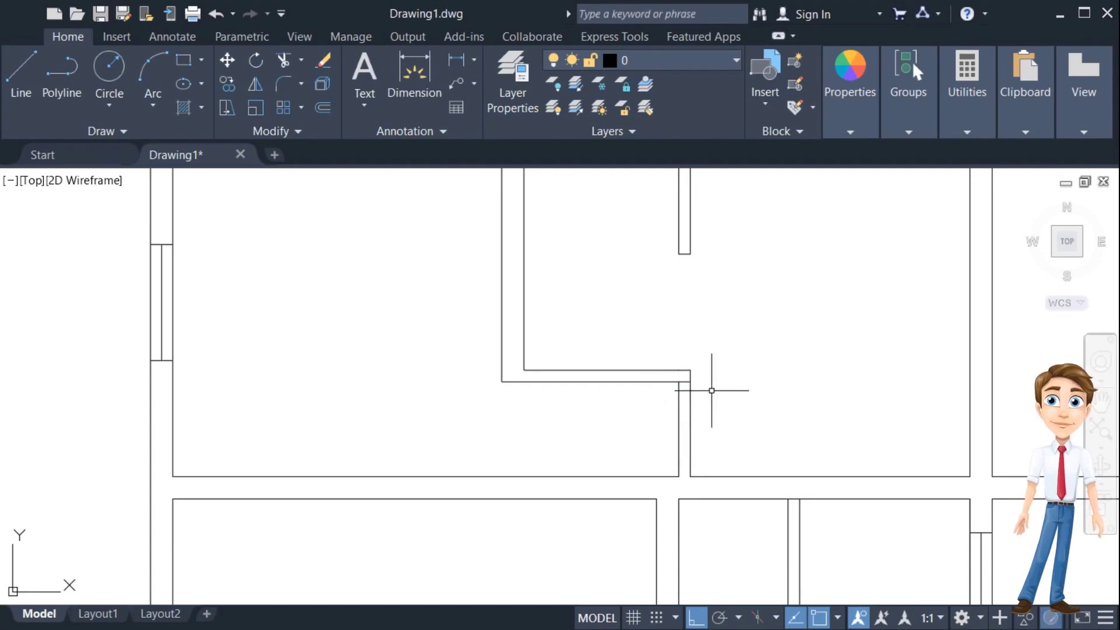
drag(726, 405, 669, 432)
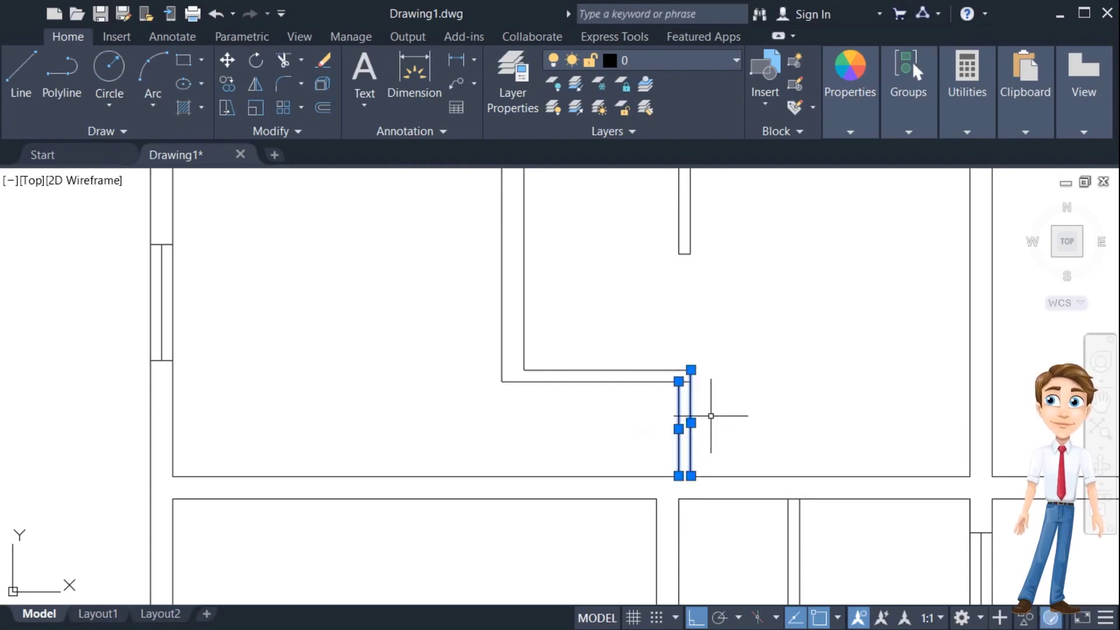
key(Delete)
click(690, 370)
key(Escape)
Erase the two lower wall segments and zoom out to the whole plan.
click(691, 475)
click(678, 475)
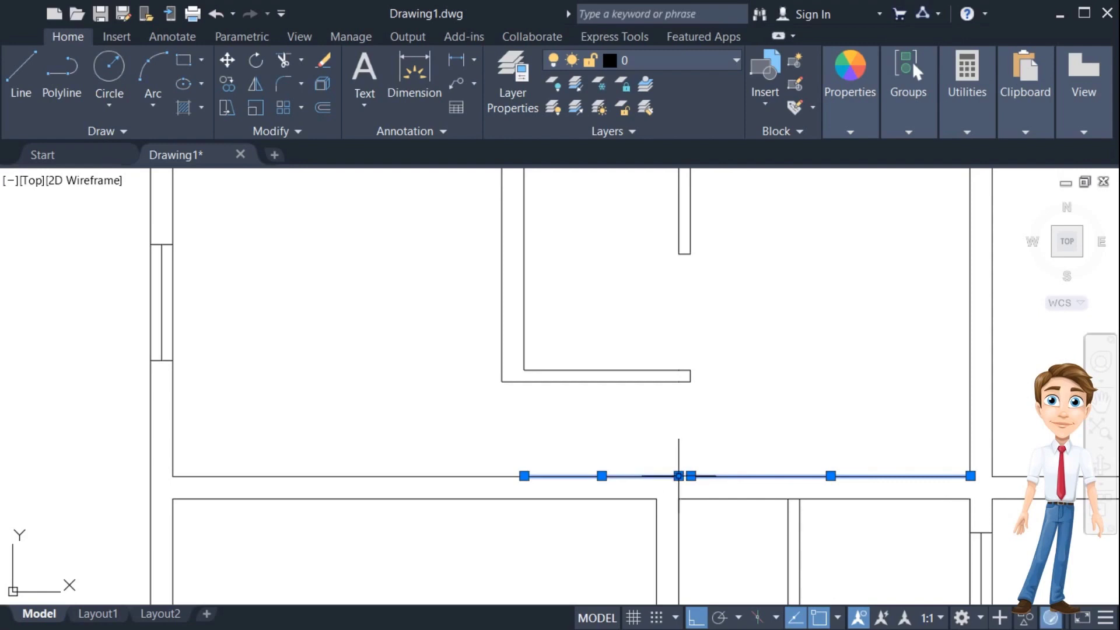
key(Delete)
scroll(697, 425, down, 6)
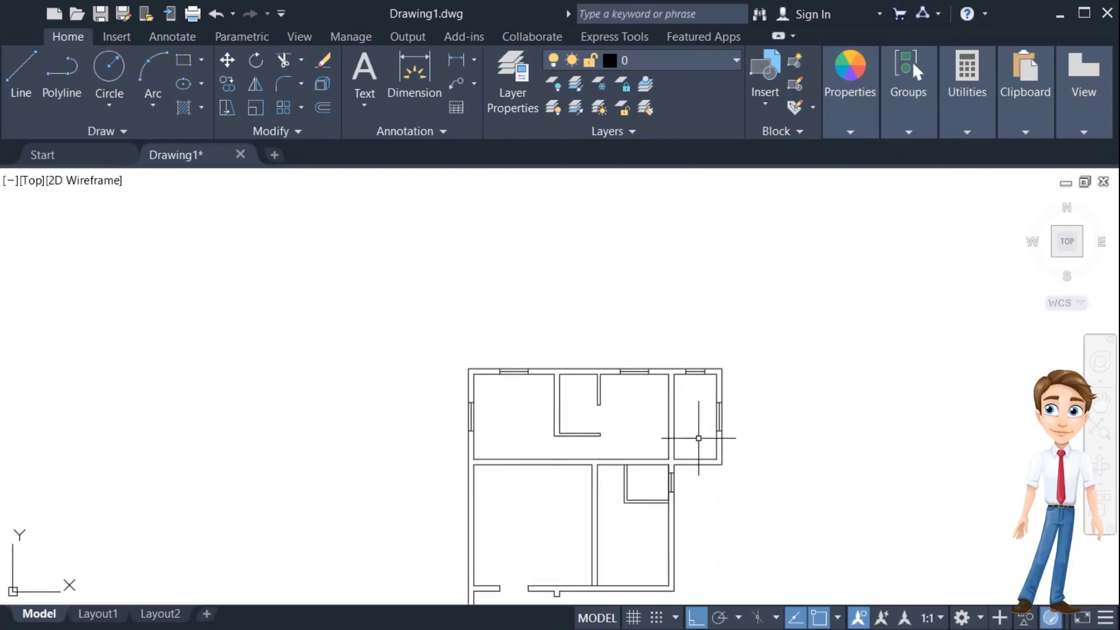
Copy a short wall piece across the gap and move it up onto the upper wall line.
scroll(691, 445, up, 2)
scroll(687, 448, up, 2)
click(635, 489)
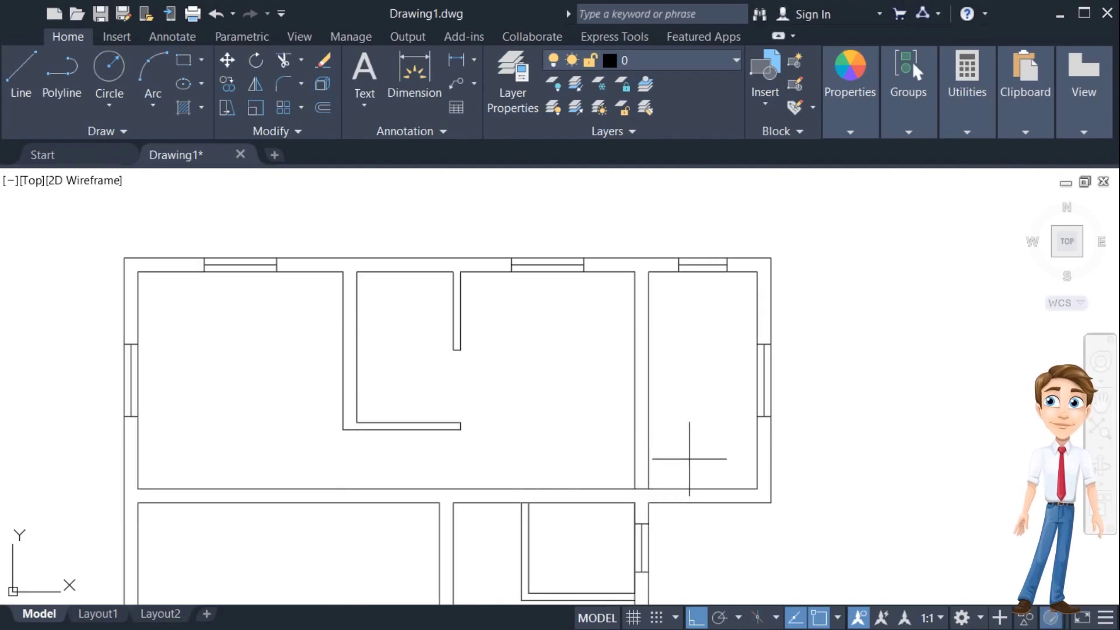
click(643, 487)
click(643, 464)
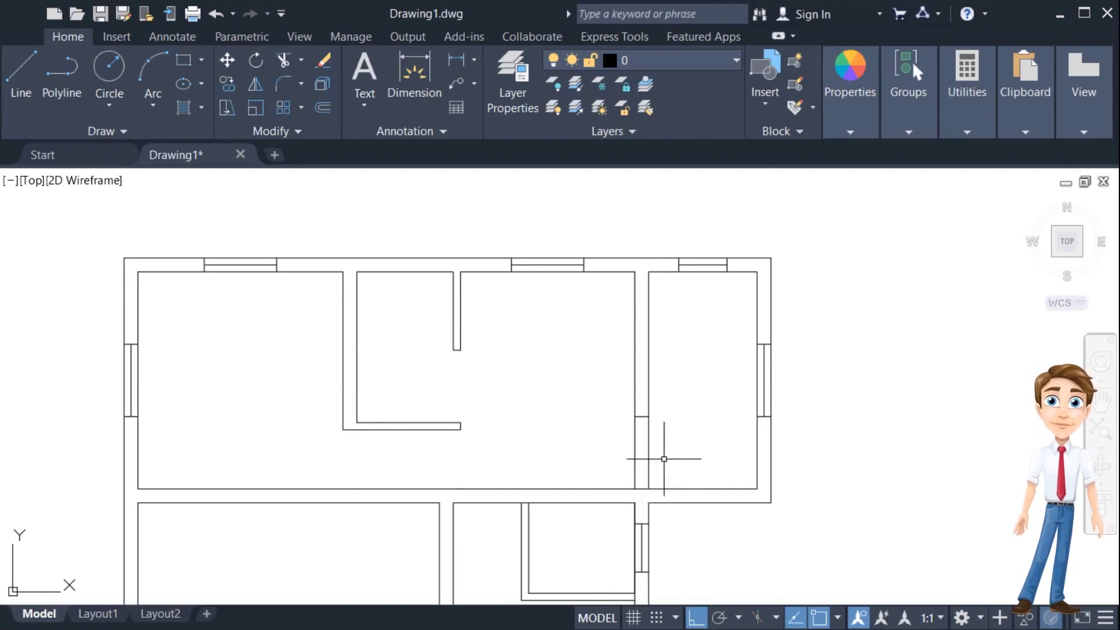
Extend the small room's inner wall lines left to meet the neighbouring boundary wall.
scroll(642, 458, down, 2)
mouse_move(648, 458)
middle_down()
mouse_move(700, 305)
mouse_move(736, 307)
mouse_move(742, 322)
middle_up()
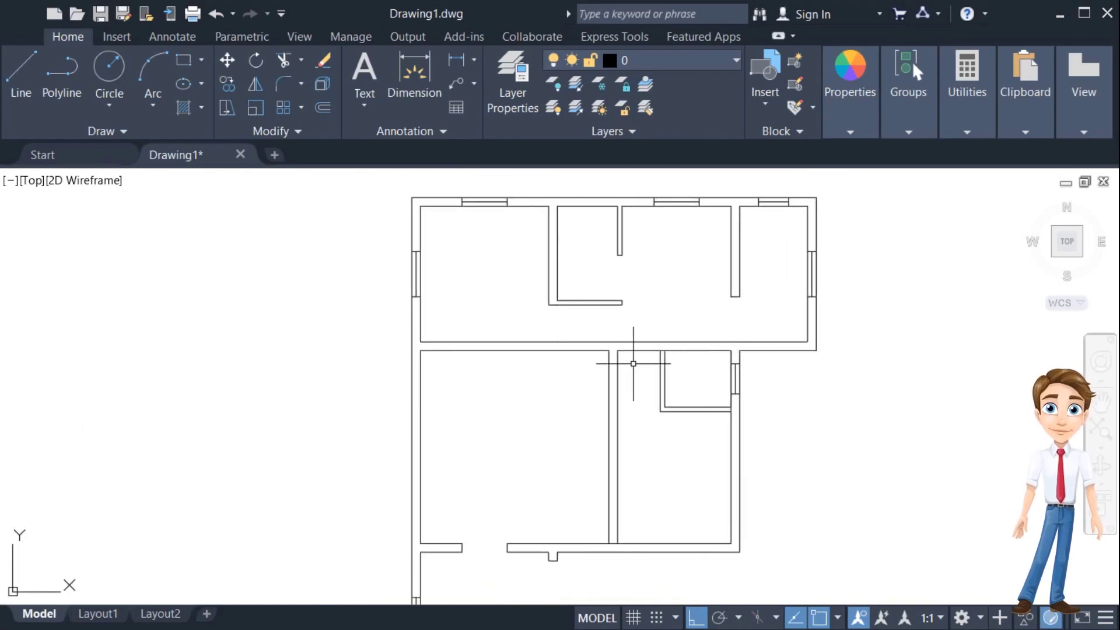
scroll(640, 370, up, 2)
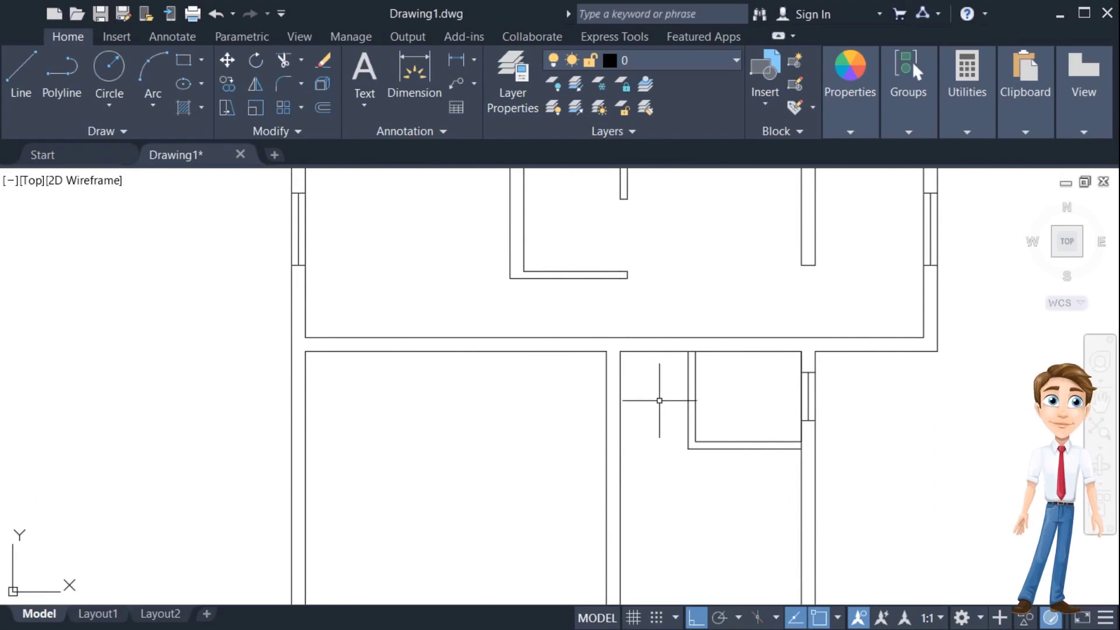
middle_drag(660, 399, 663, 354)
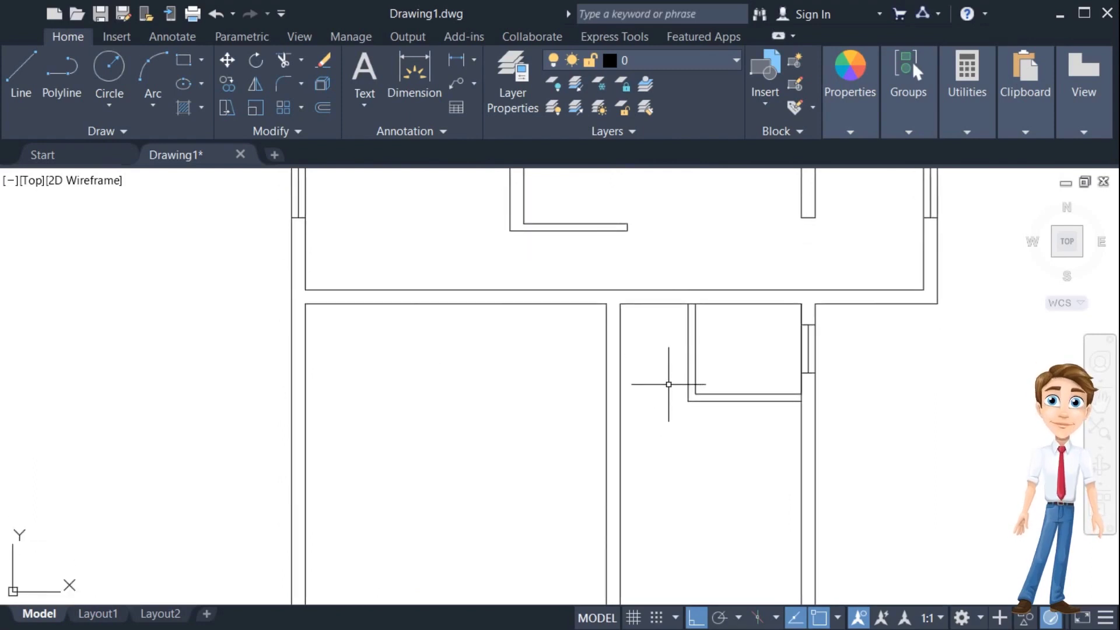
click(697, 401)
click(688, 395)
click(701, 394)
click(633, 394)
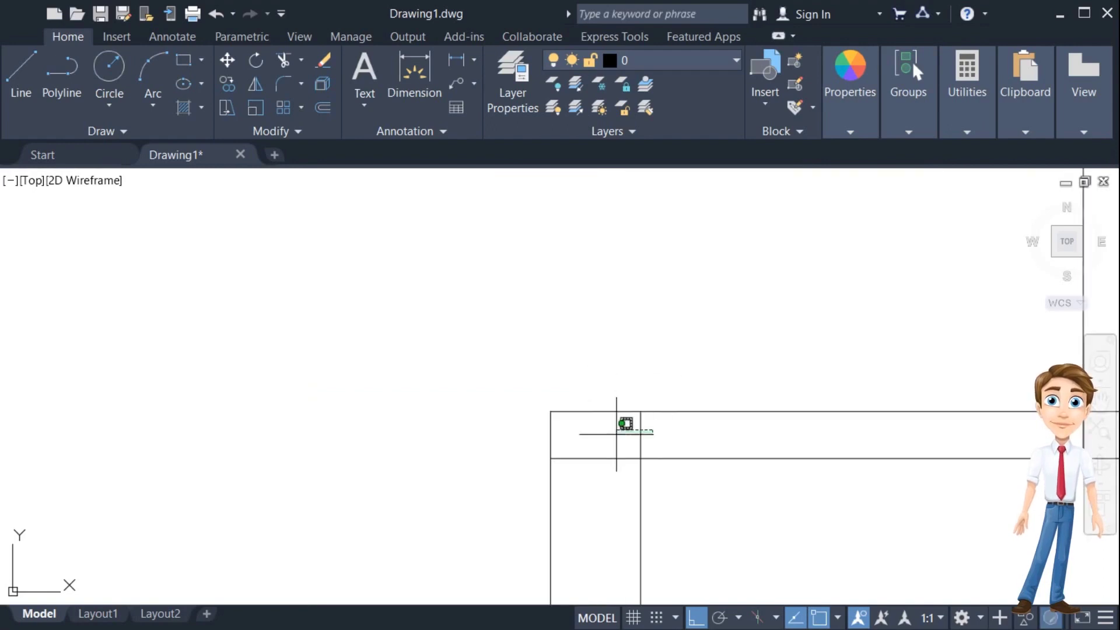
Extend the inner vertical wall line up to the outer wall and trim the wall lines across the opening.
scroll(595, 495, down, 3)
scroll(593, 452, down, 2)
scroll(638, 432, down, 1)
scroll(631, 415, up, 2)
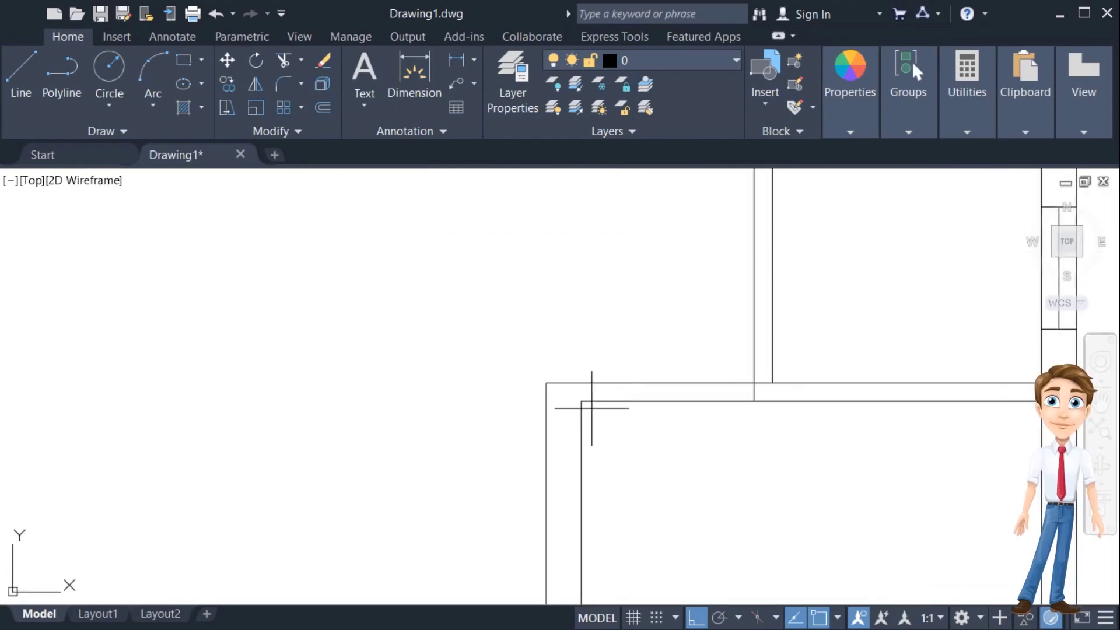
key(Escape)
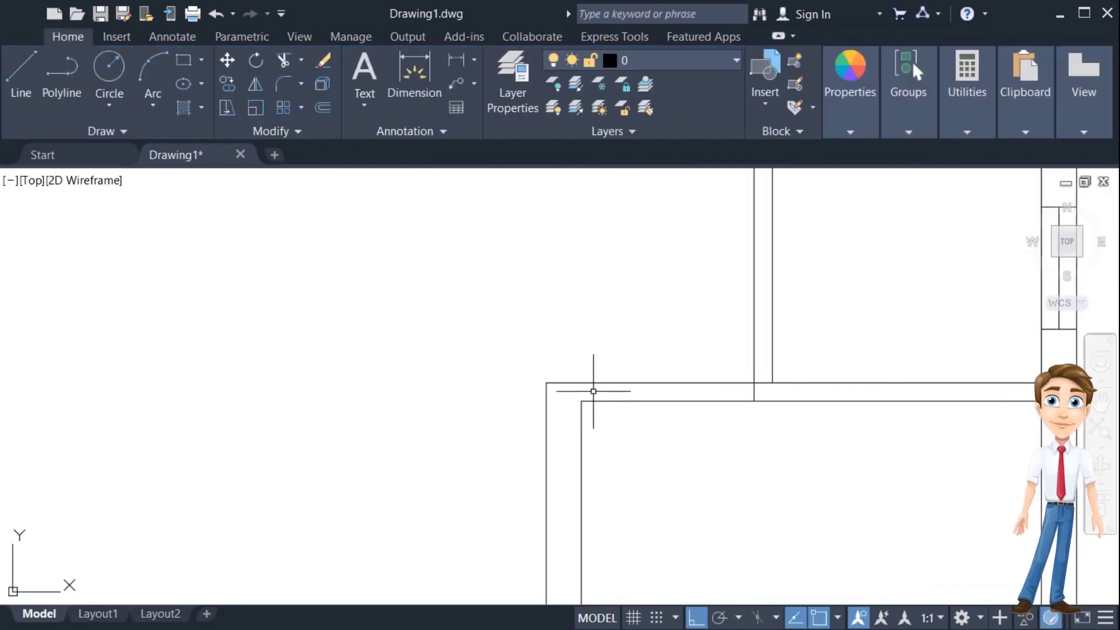
click(582, 407)
drag(673, 421, 665, 370)
click(760, 383)
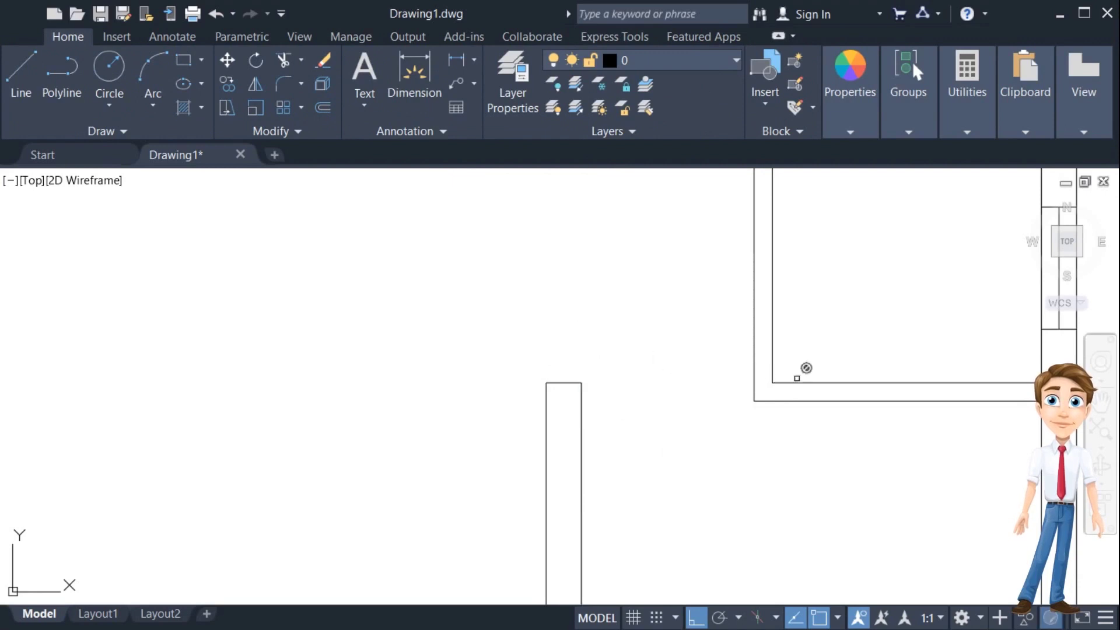
Extend a vertical partition line down, offset it to the right, and trim the wall between them.
middle_drag(831, 348, 721, 367)
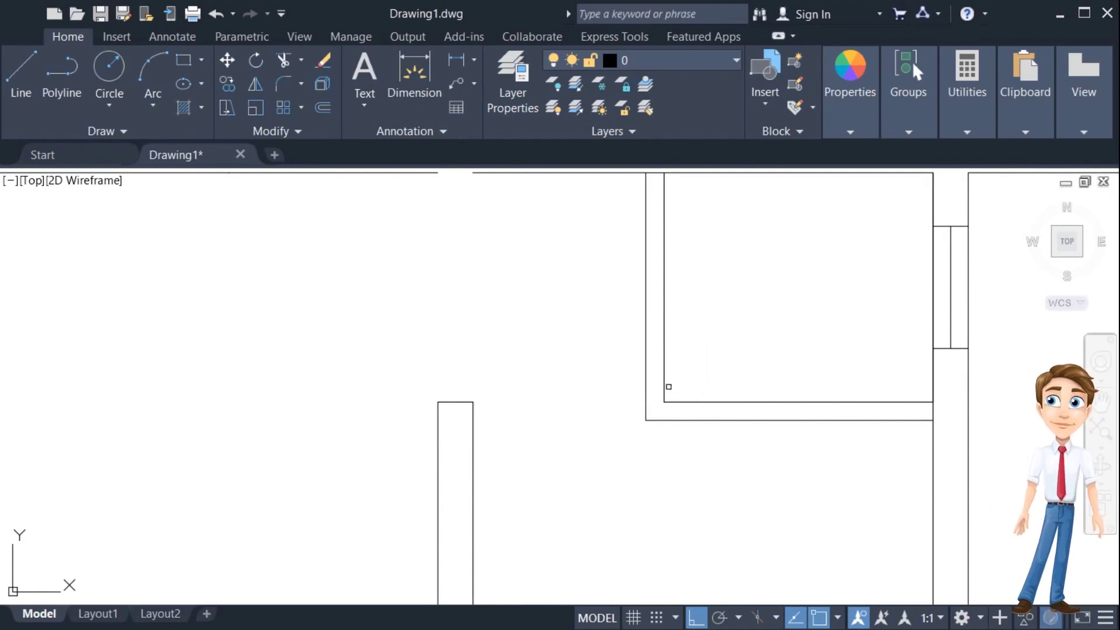
click(665, 385)
key(Escape)
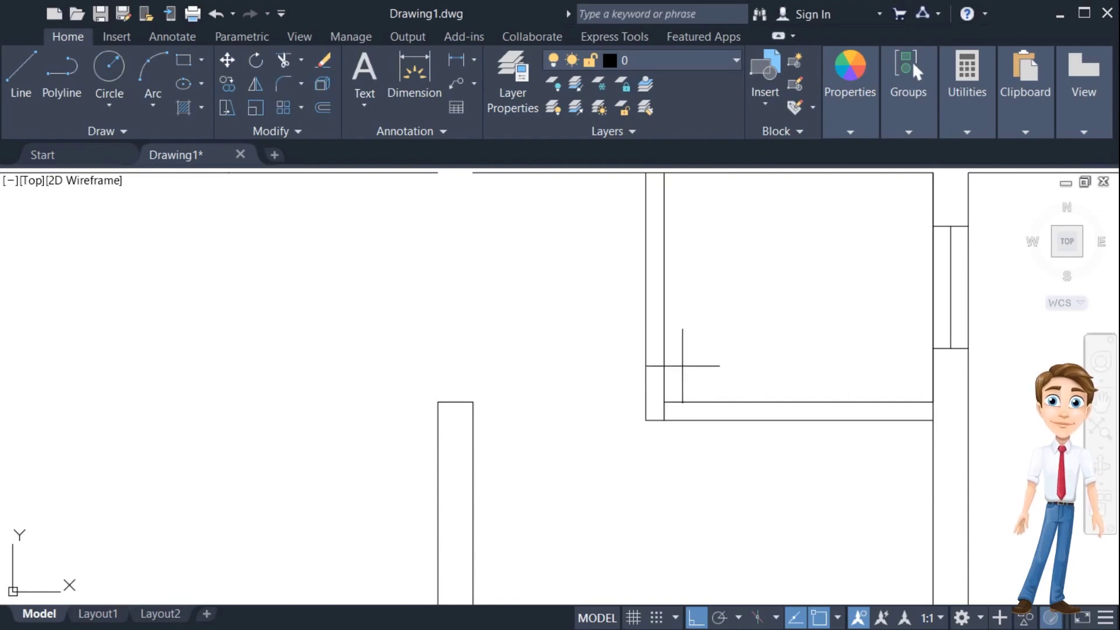
click(664, 370)
click(724, 371)
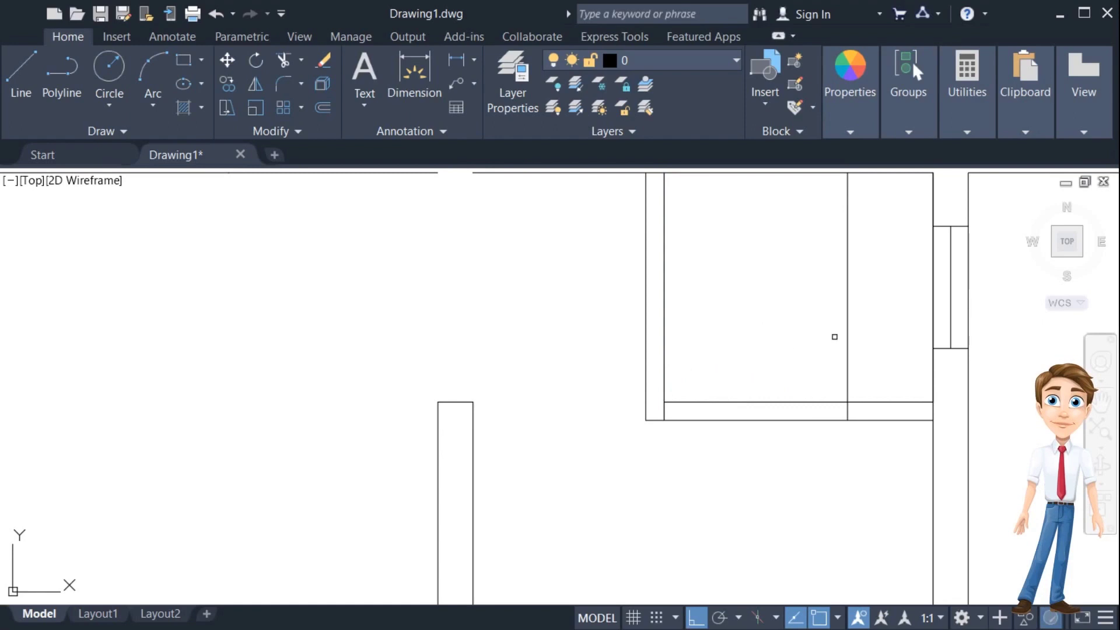
drag(803, 343, 712, 465)
mouse_move(713, 465)
middle_down()
mouse_move(723, 467)
mouse_move(782, 383)
mouse_move(757, 359)
middle_up()
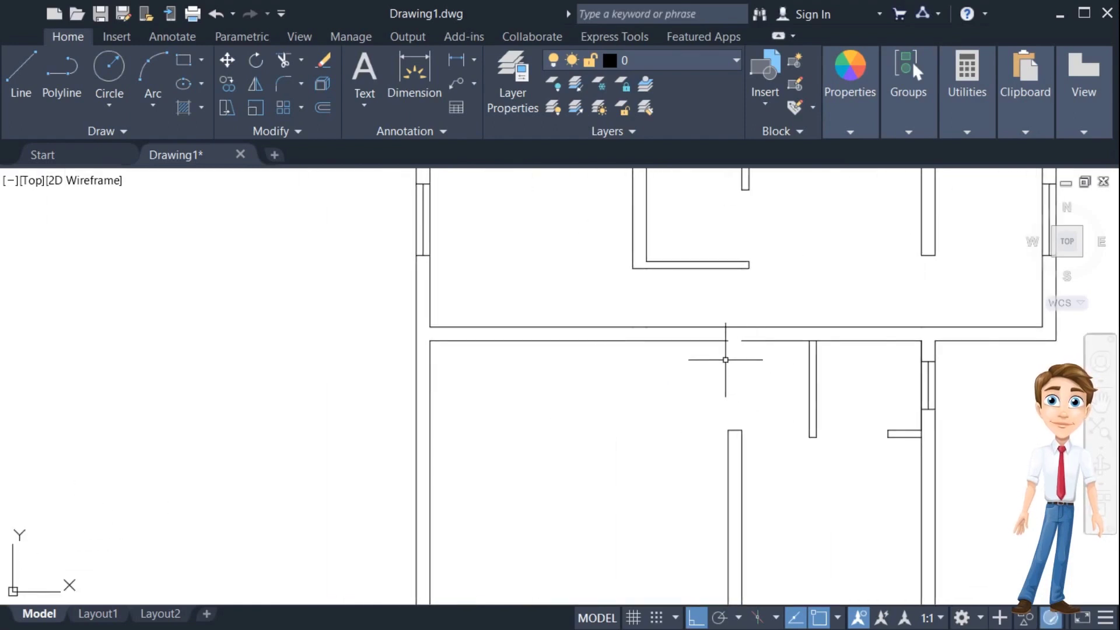
Draw a vertical line from the wall corner down to the lower wall, then remove it again.
middle_drag(668, 370, 751, 350)
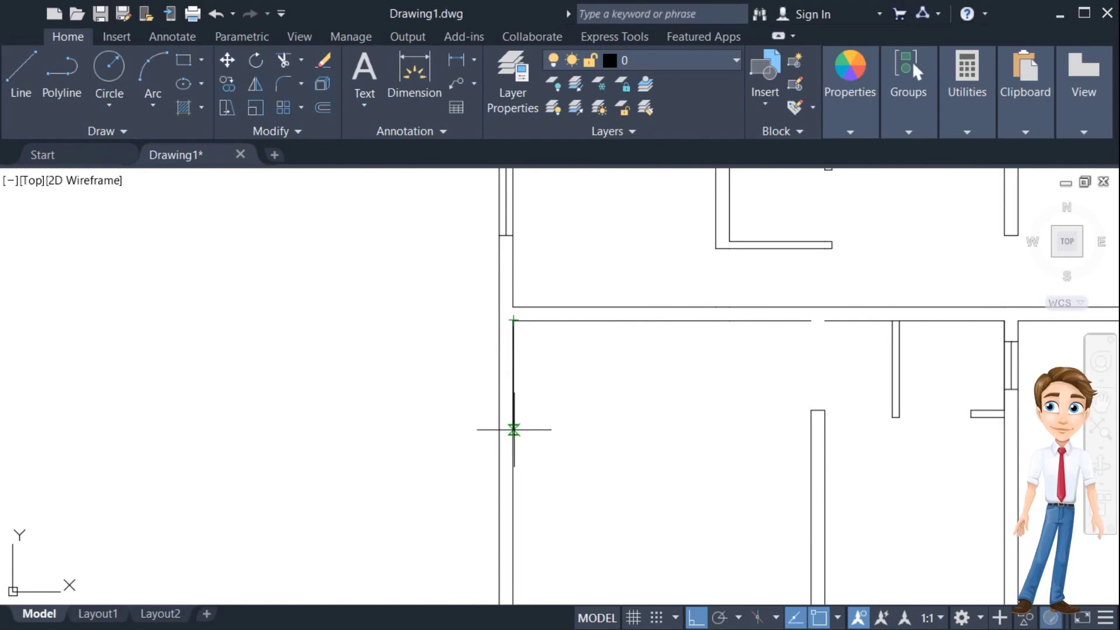
click(513, 439)
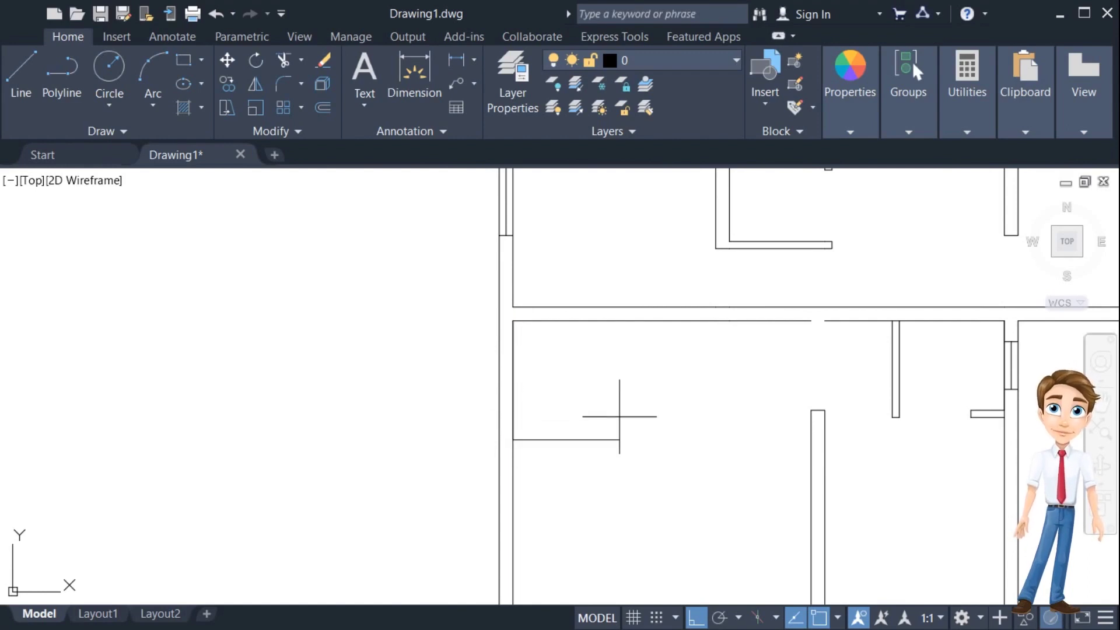
key(Escape)
key(space)
click(716, 248)
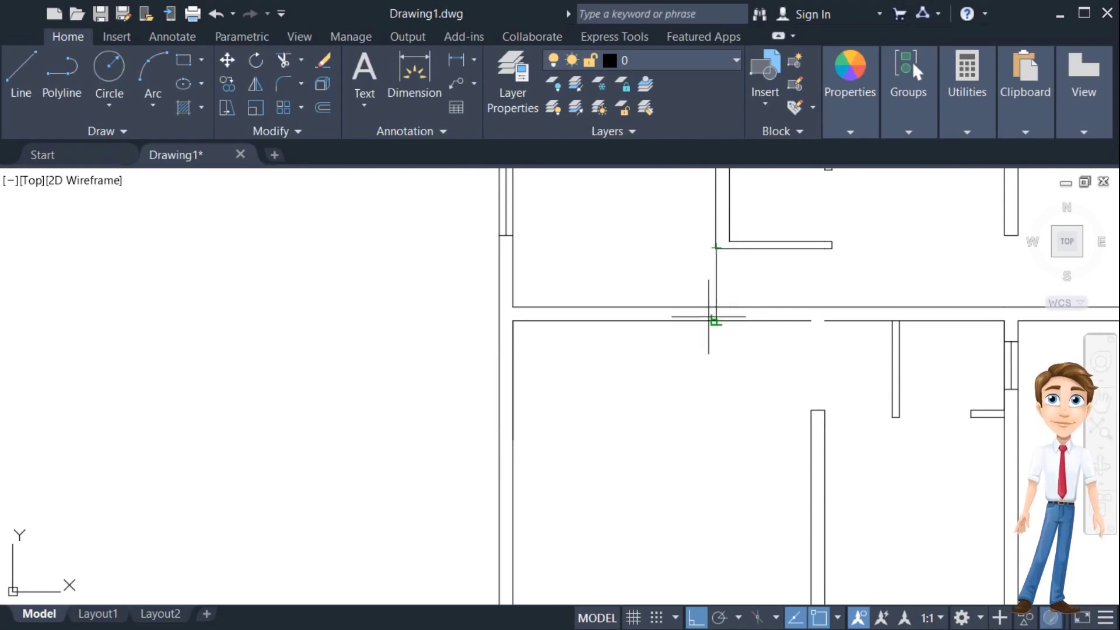
click(716, 320)
key(Escape)
click(716, 279)
key(Return)
key(space)
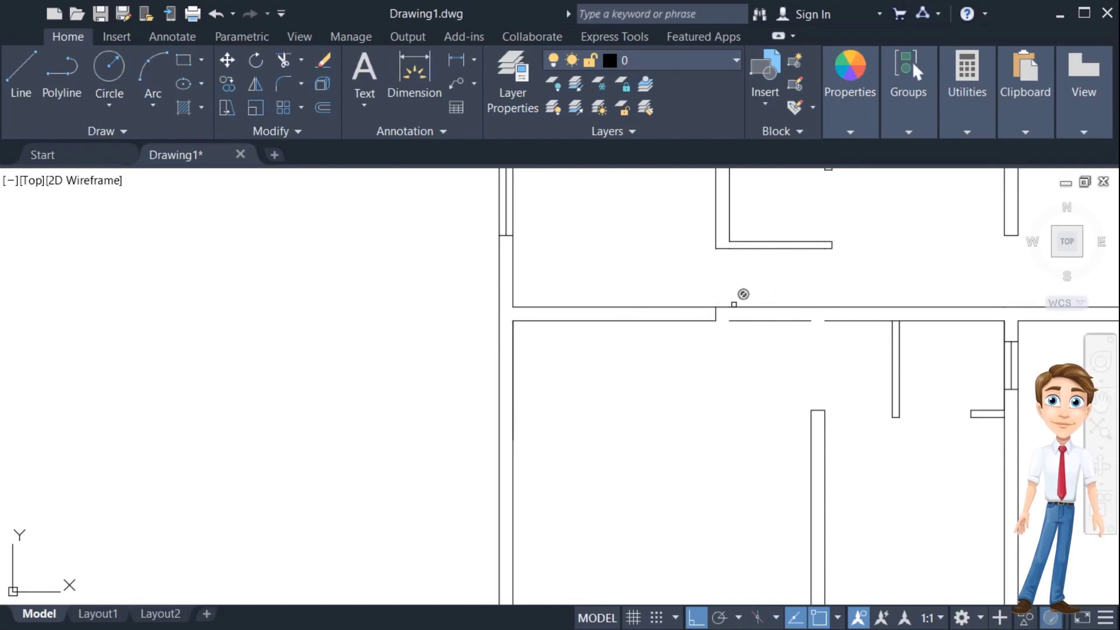
Erase the two short wall lines and the leftover stub below the upper room to form the doorway.
click(761, 320)
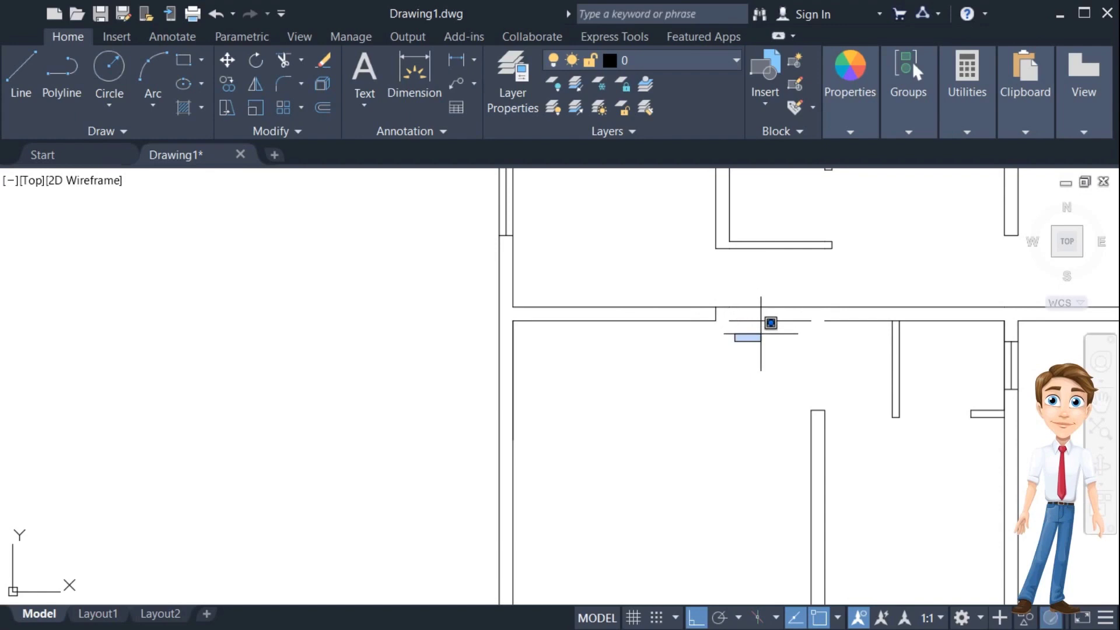
click(778, 307)
key(Return)
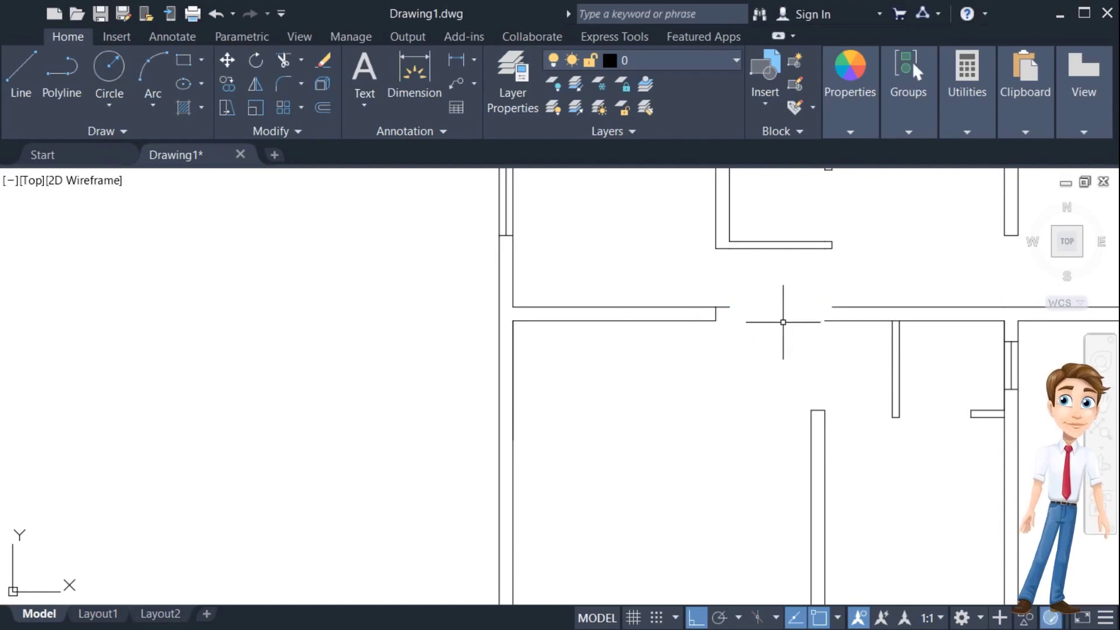
click(724, 307)
key(Delete)
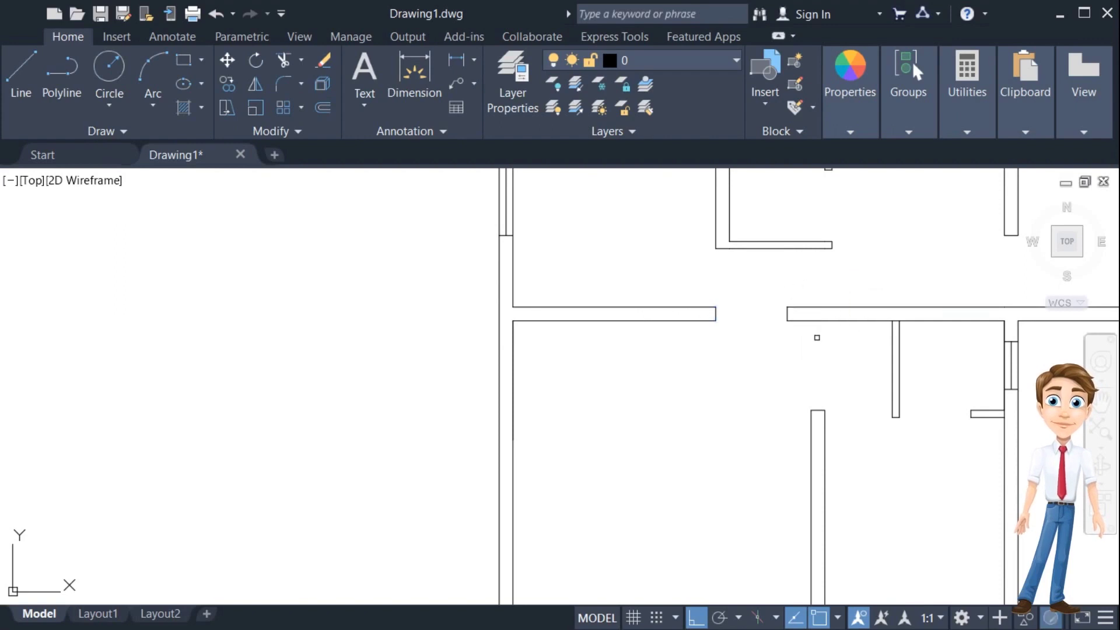
scroll(815, 335, down, 5)
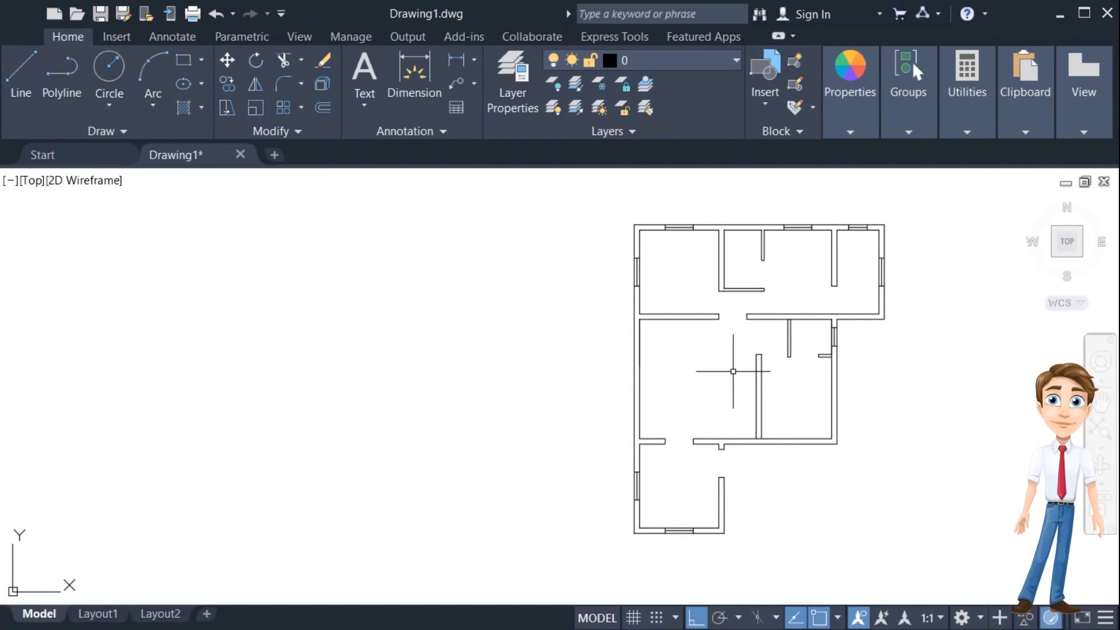
Offset the hall wall line twice below itself to finish the left-side double partition wall.
middle_drag(733, 371, 718, 373)
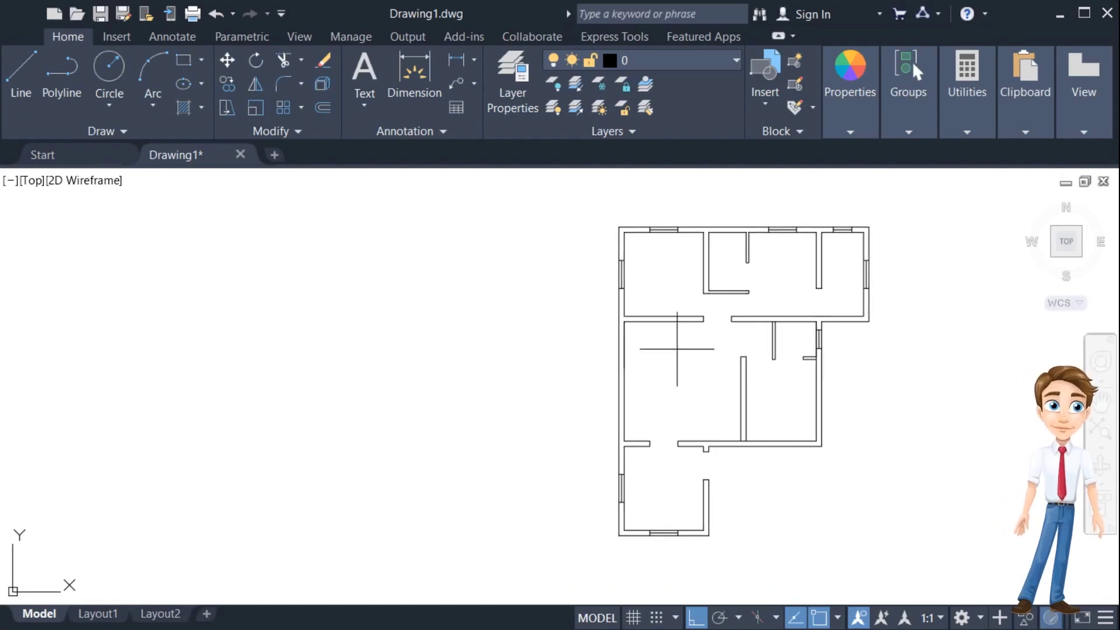
scroll(691, 330, up, 2)
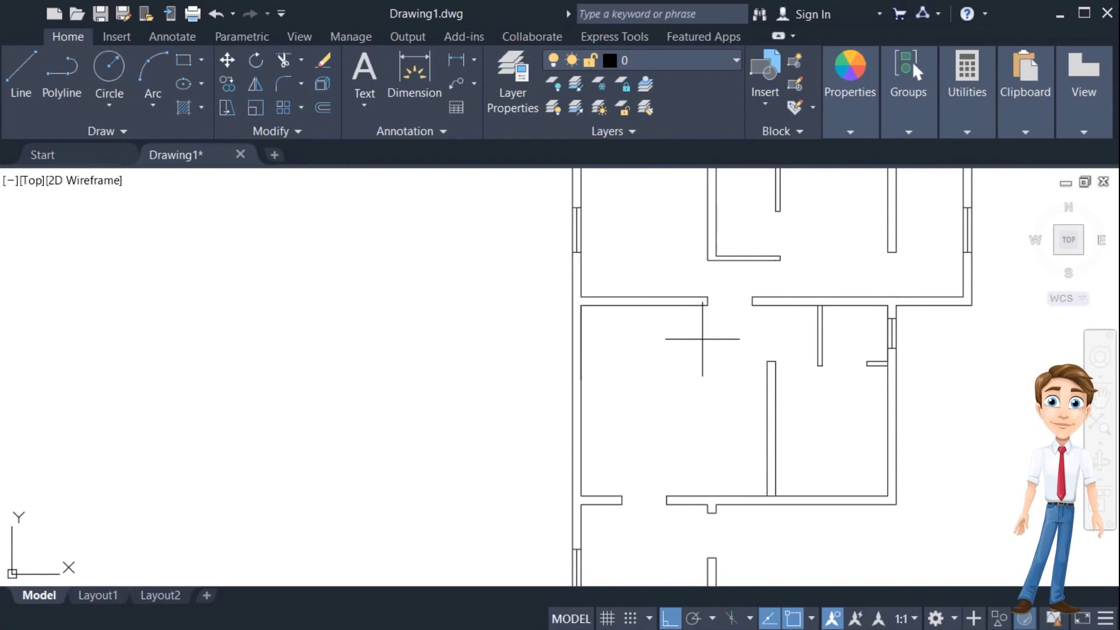
click(691, 309)
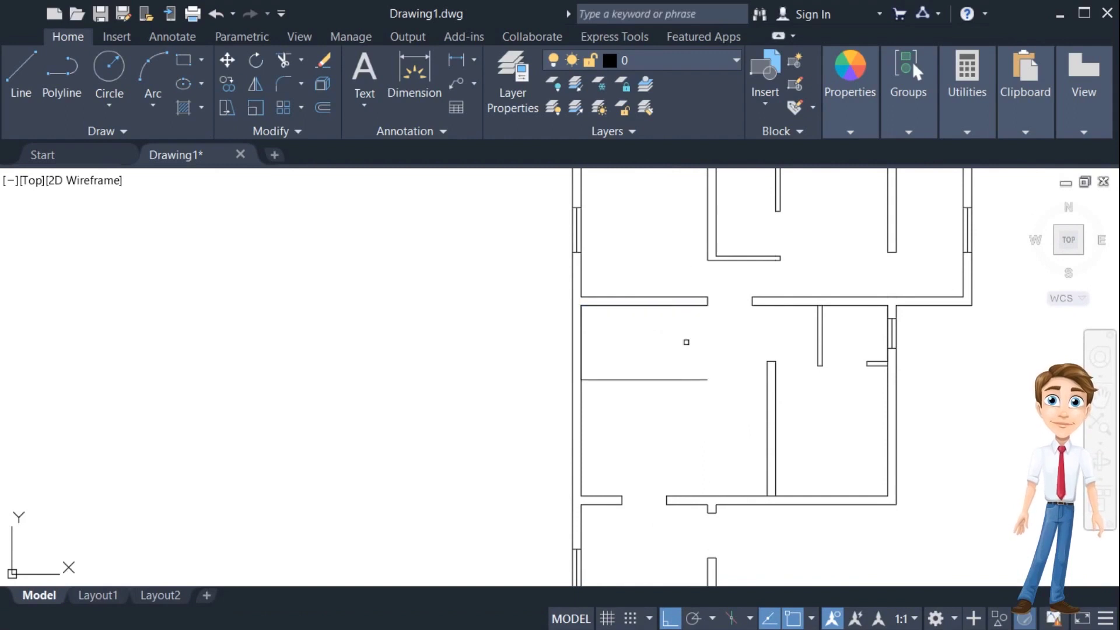
key(Escape)
click(646, 387)
click(601, 415)
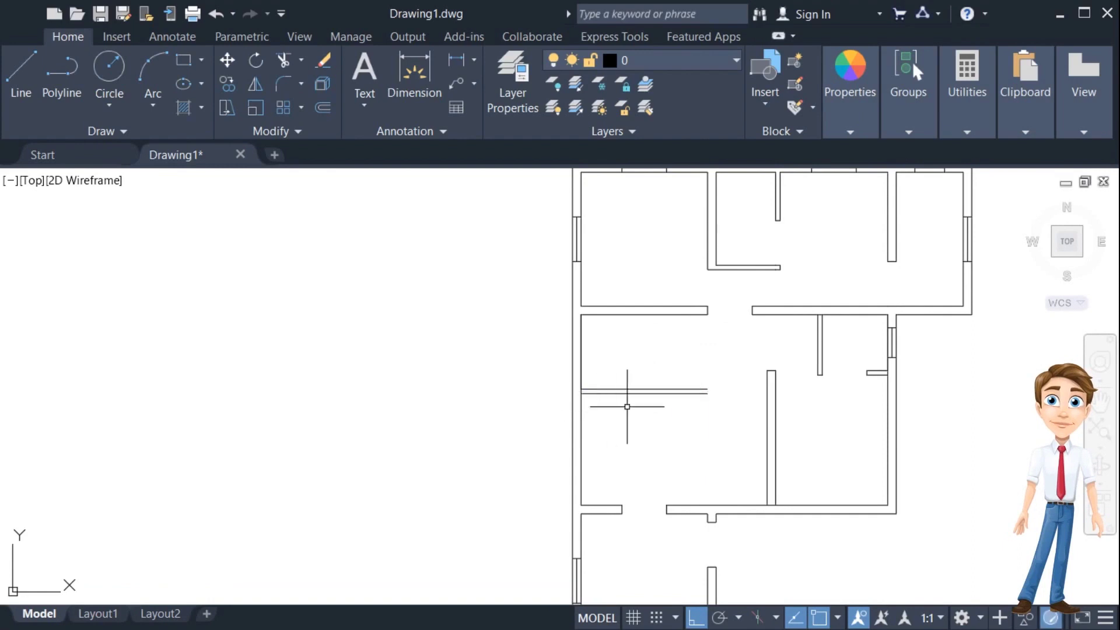
scroll(709, 397, up, 2)
scroll(717, 395, up, 2)
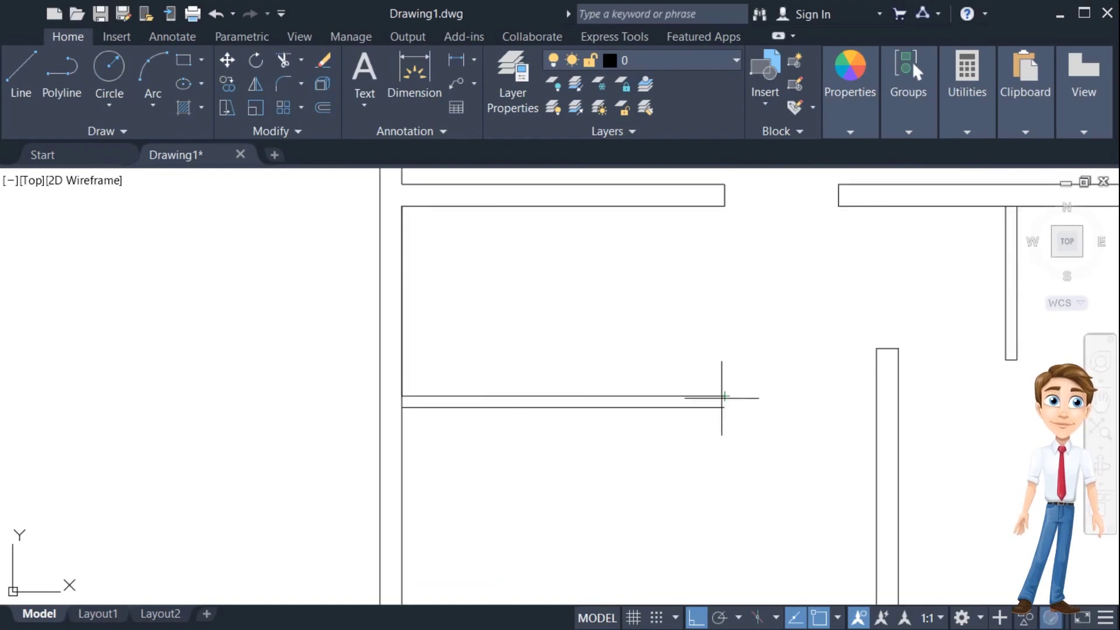
key(Return)
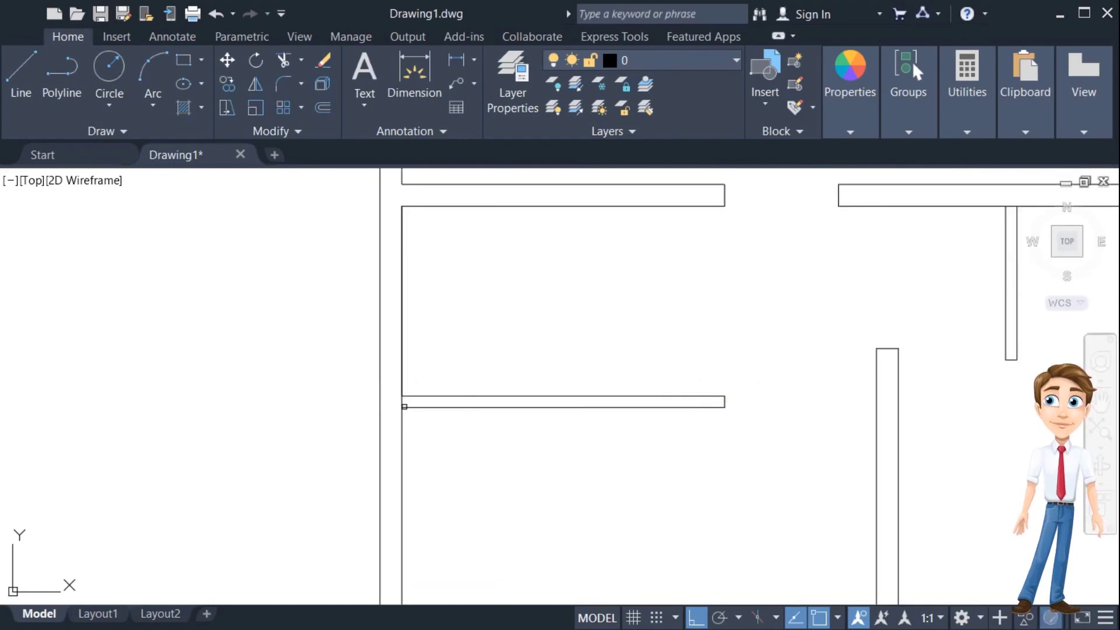
scroll(455, 444, down, 3)
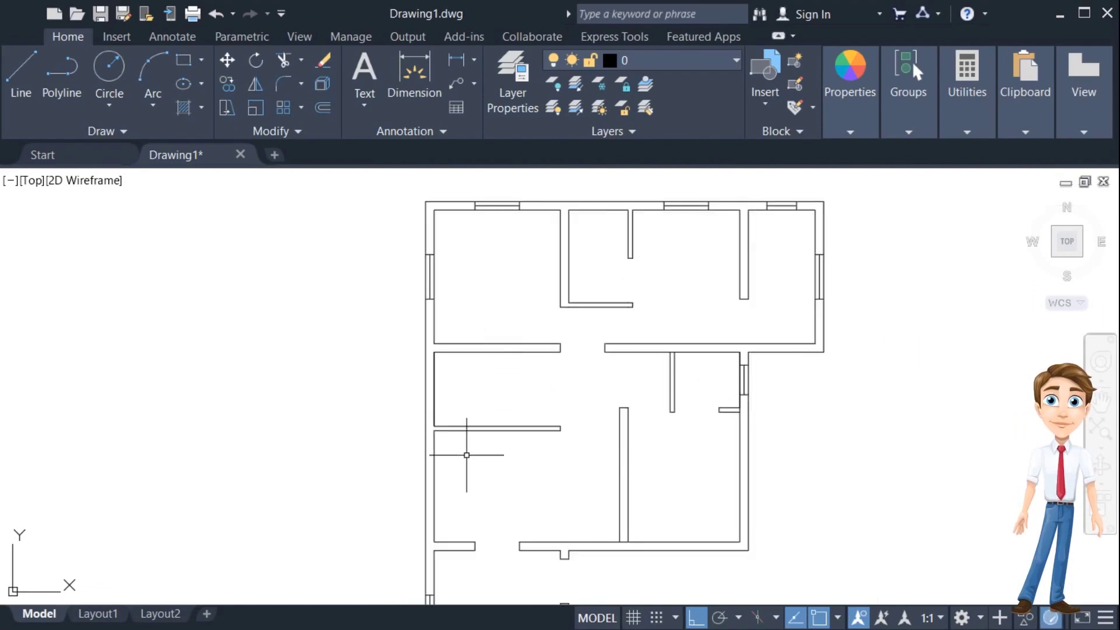
Copy the window on the left outer wall to a position higher up the same wall.
middle_drag(467, 455, 490, 330)
click(454, 491)
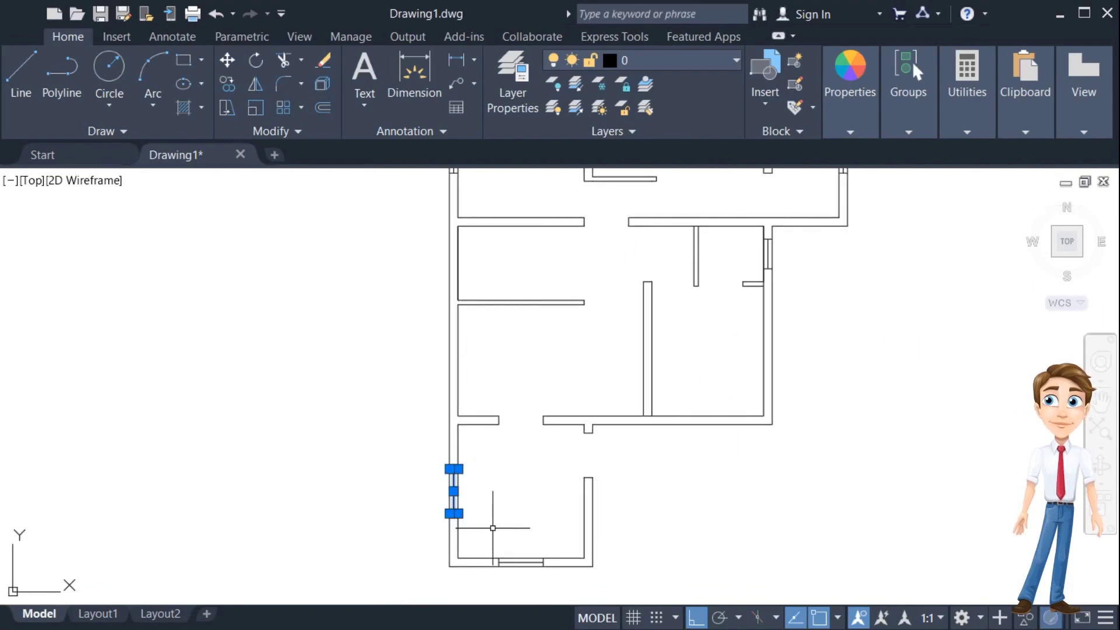
key(m)
key(Return)
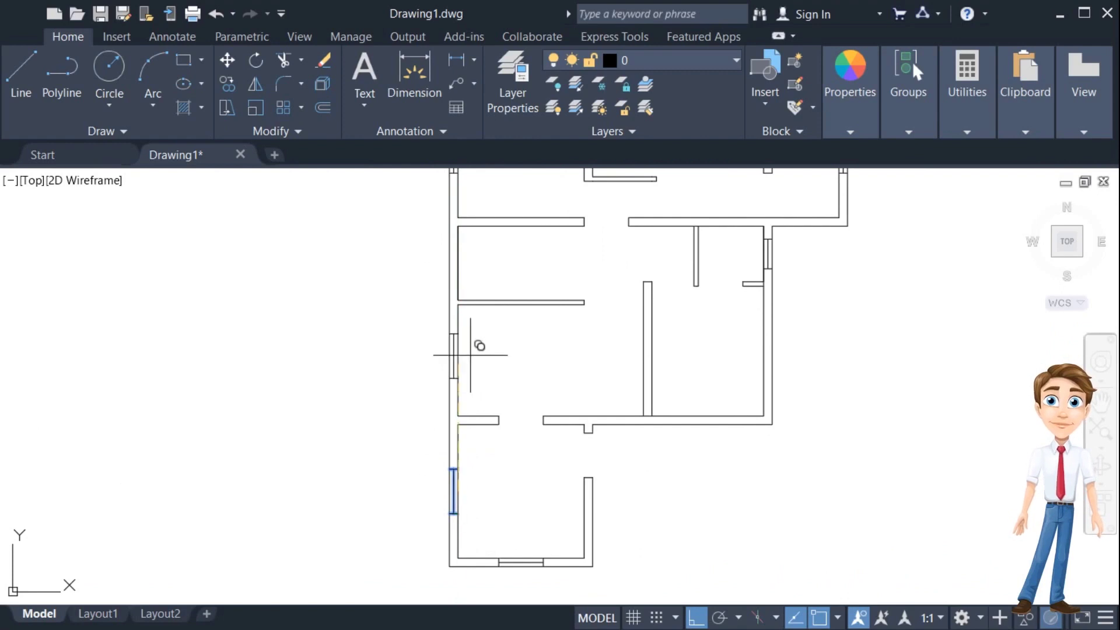
click(458, 360)
middle_drag(549, 350, 513, 500)
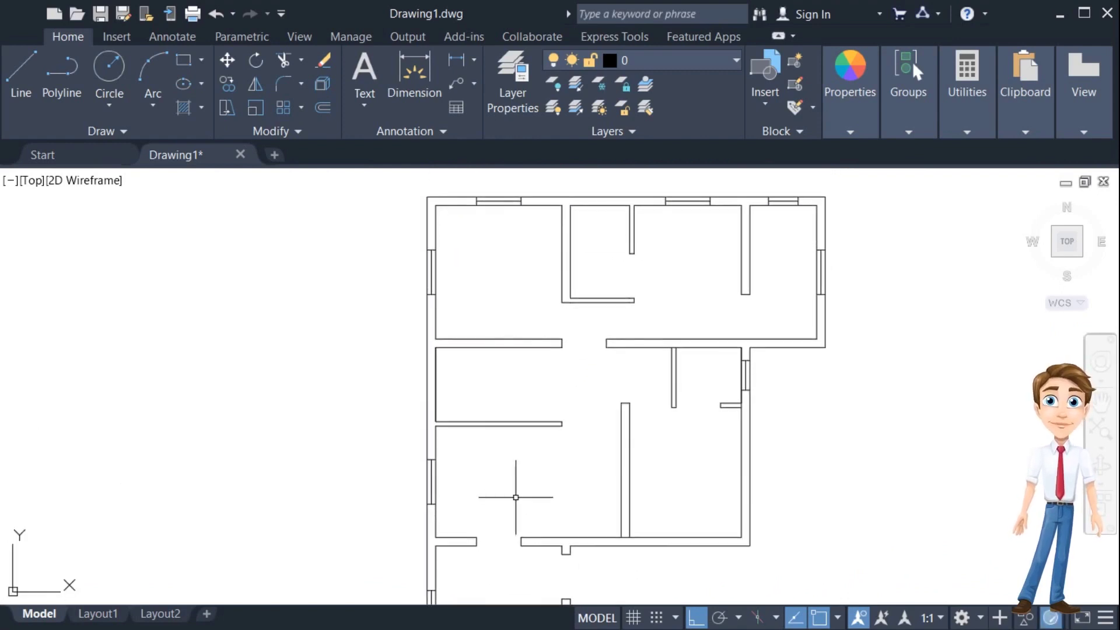
Draw a circle centred on the left wall's midpoint and offset it outward.
scroll(555, 403, down, 2)
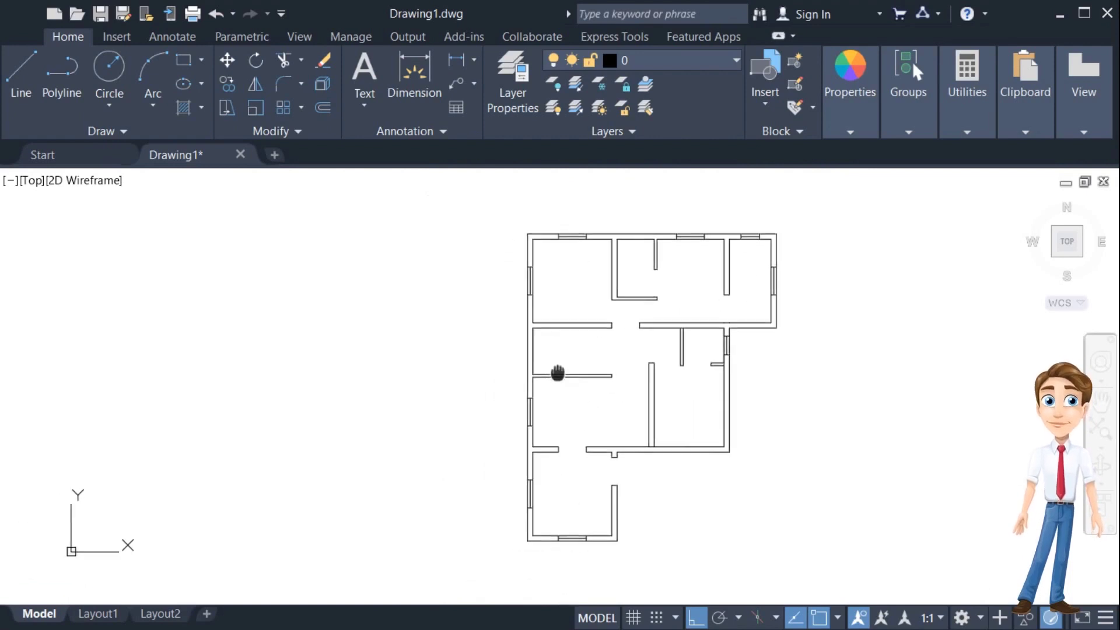
scroll(488, 370, up, 5)
scroll(566, 343, down, 2)
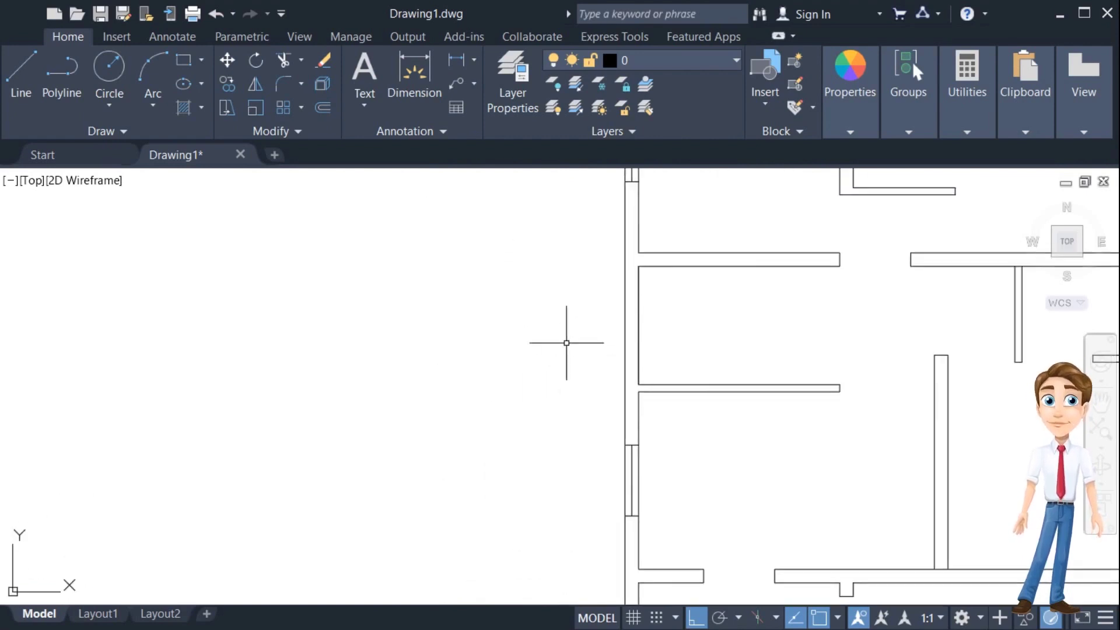
key(l)
key(space)
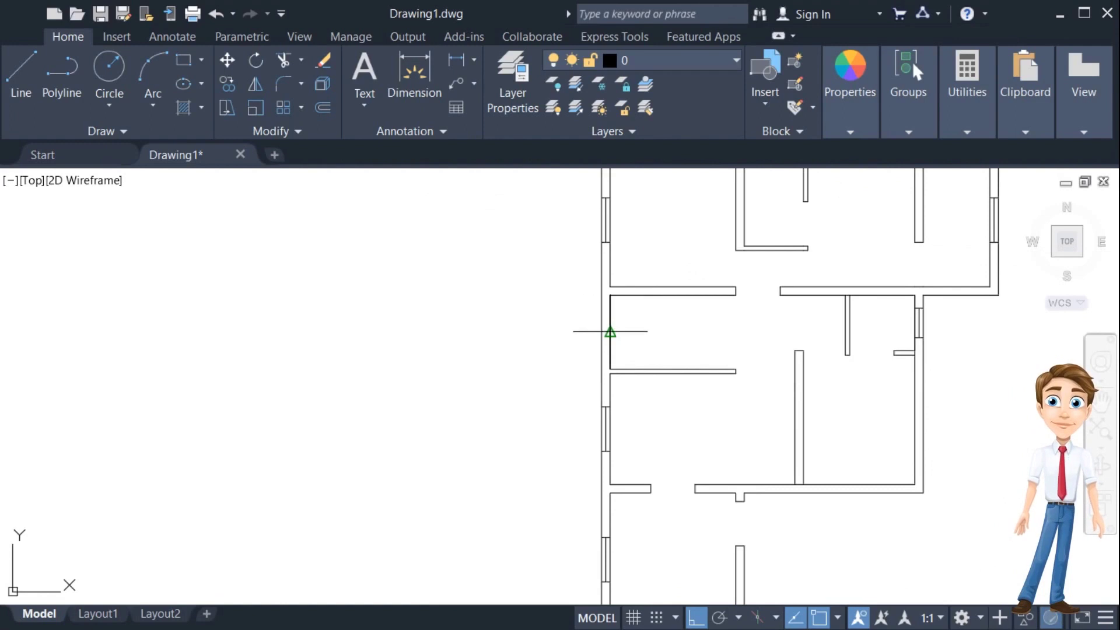
click(610, 332)
click(610, 294)
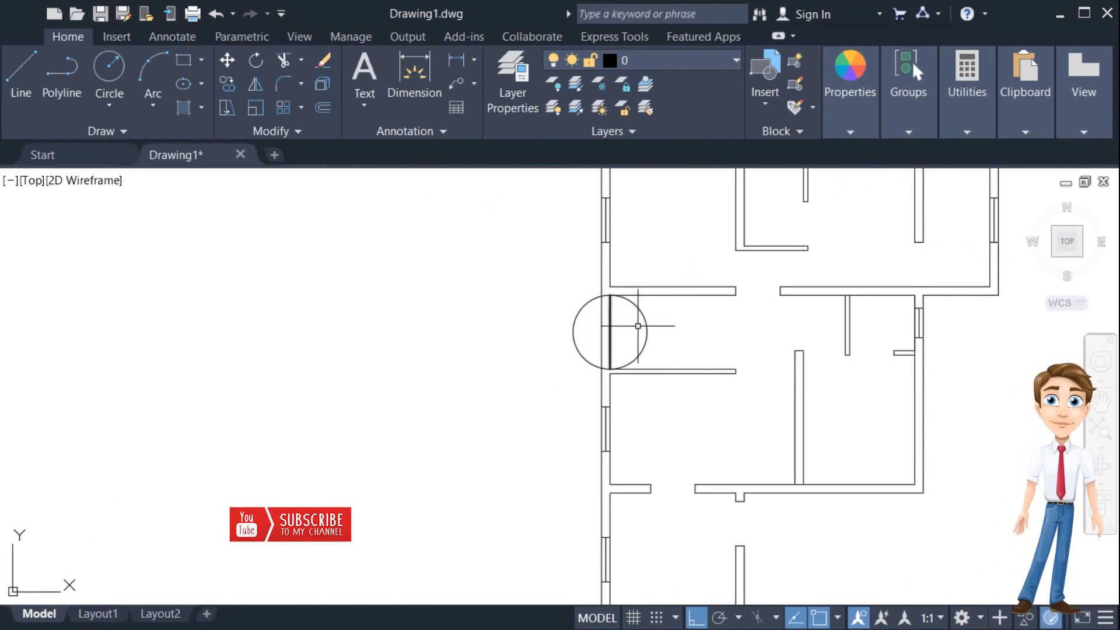
key(o)
key(space)
click(588, 303)
click(567, 286)
Trim the circles and wall lines to leave a half-ring bay opening into the room.
scroll(609, 299, up, 3)
scroll(632, 293, up, 3)
mouse_move(695, 330)
mouse_down()
mouse_move(633, 296)
mouse_move(574, 292)
mouse_up()
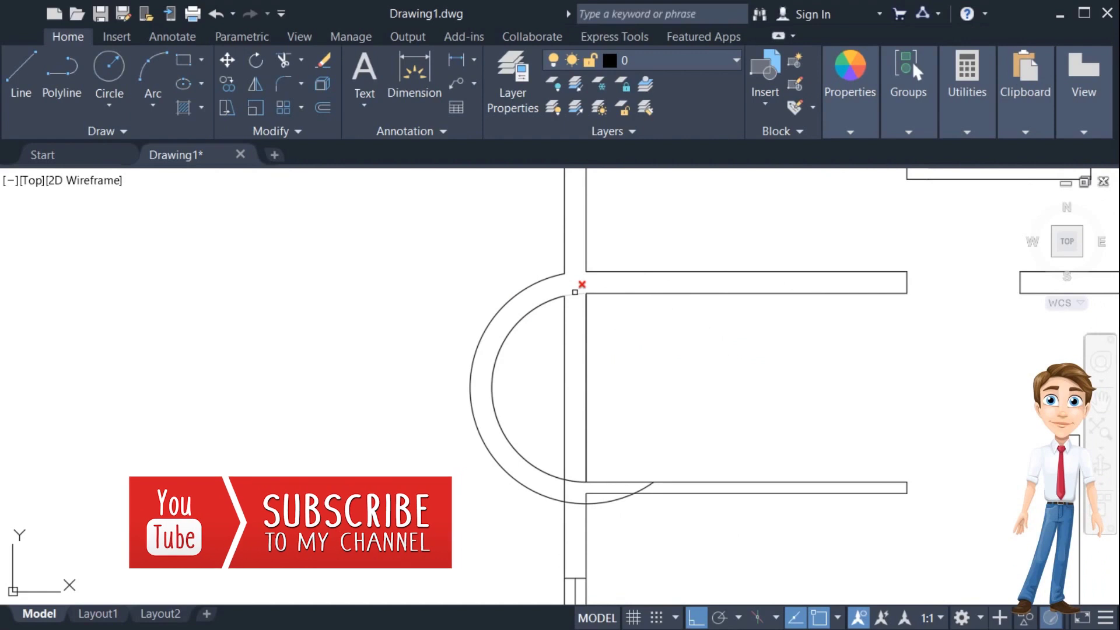
click(641, 488)
drag(620, 493, 568, 503)
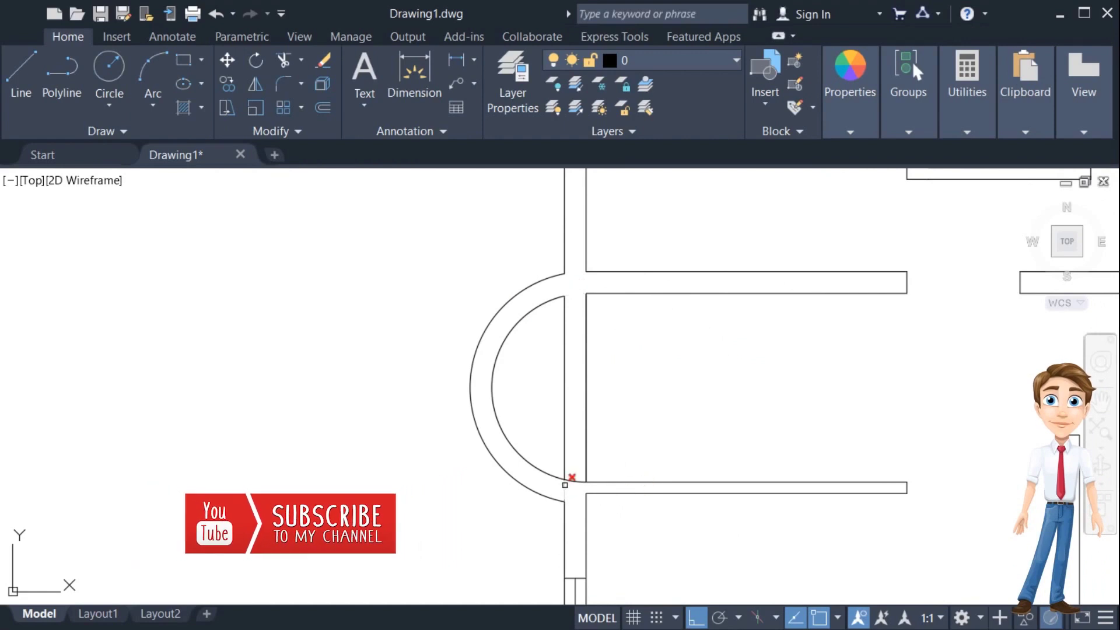
click(572, 401)
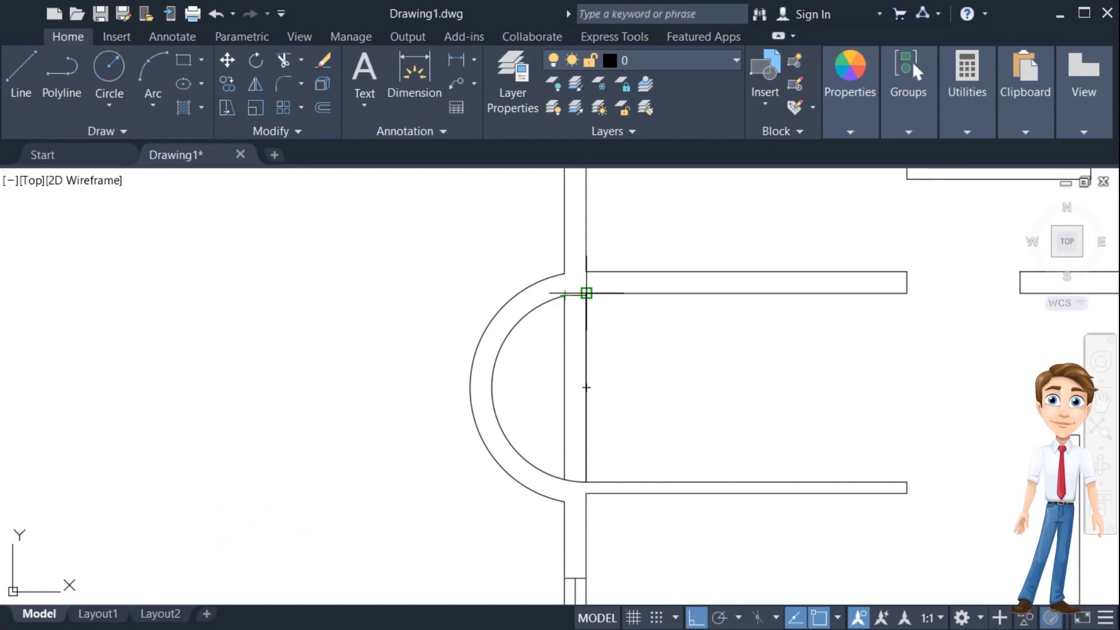
click(586, 292)
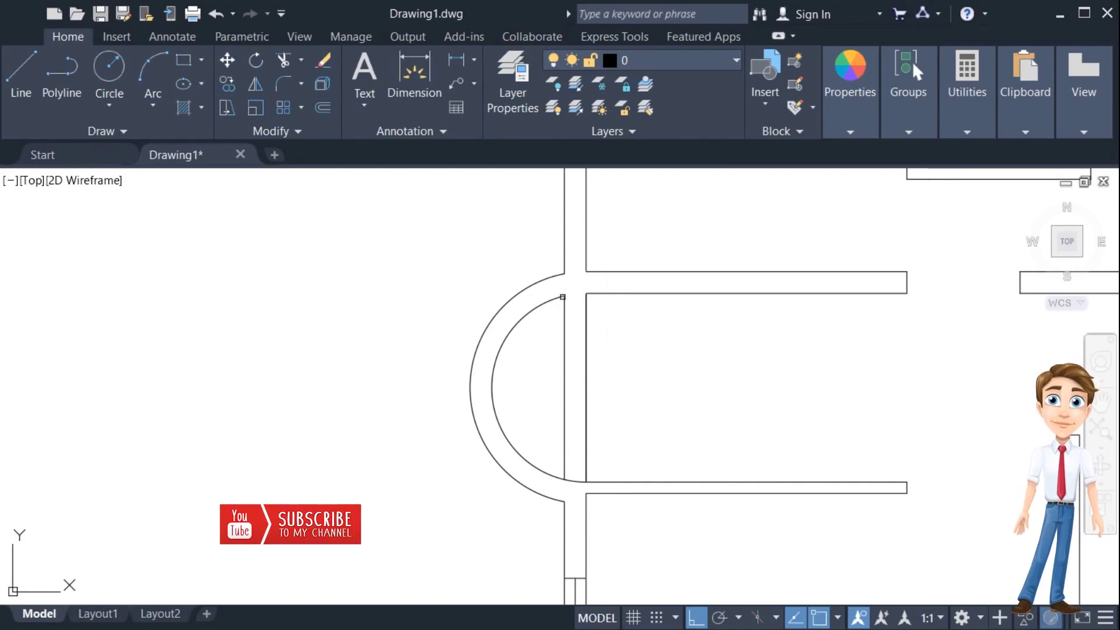
click(563, 297)
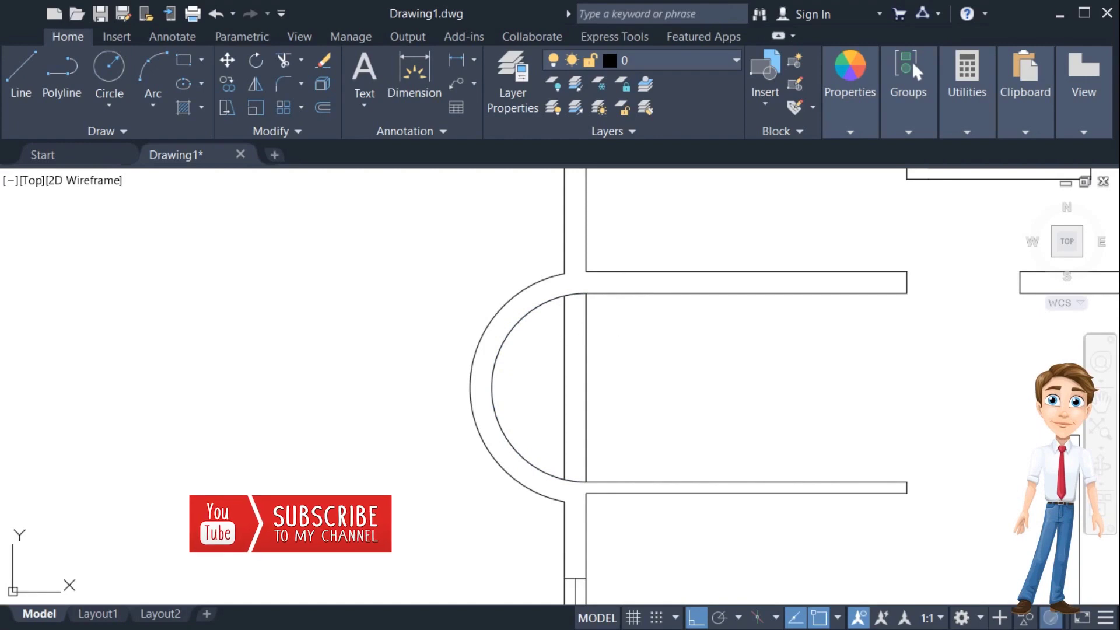
click(564, 356)
Delete the leftover bay line, then draw the stair's closing line and its centre line.
key(Delete)
scroll(645, 380, down, 2)
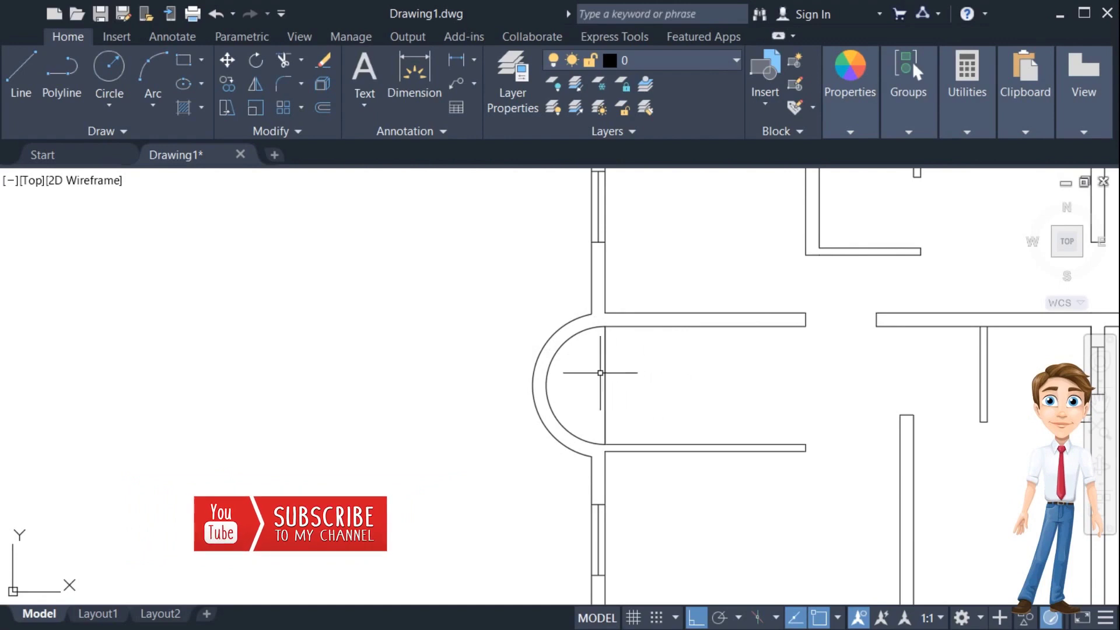
scroll(604, 386, down, 3)
scroll(583, 379, up, 2)
scroll(537, 380, up, 2)
scroll(537, 354, up, 2)
middle_drag(537, 354, 533, 392)
scroll(552, 395, down, 1)
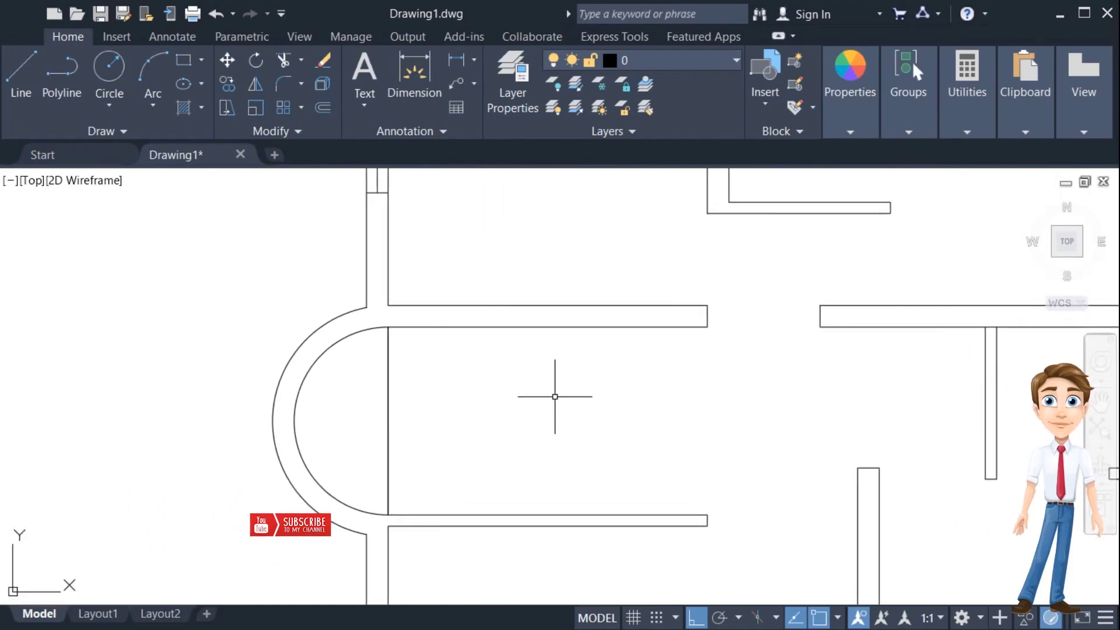
scroll(561, 378, down, 2)
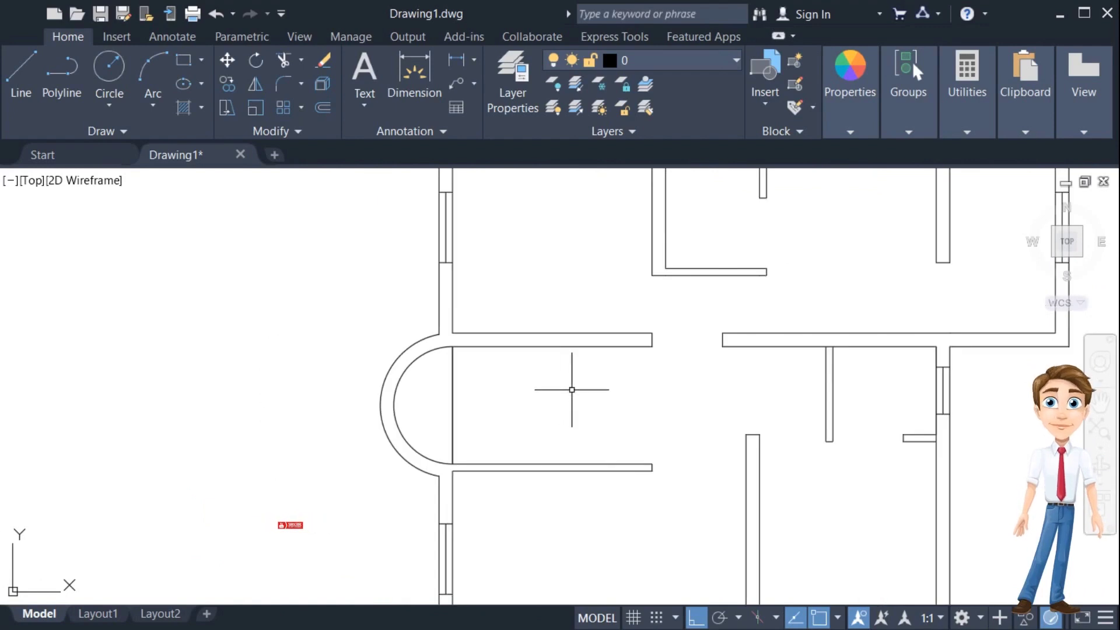
click(652, 346)
key(space)
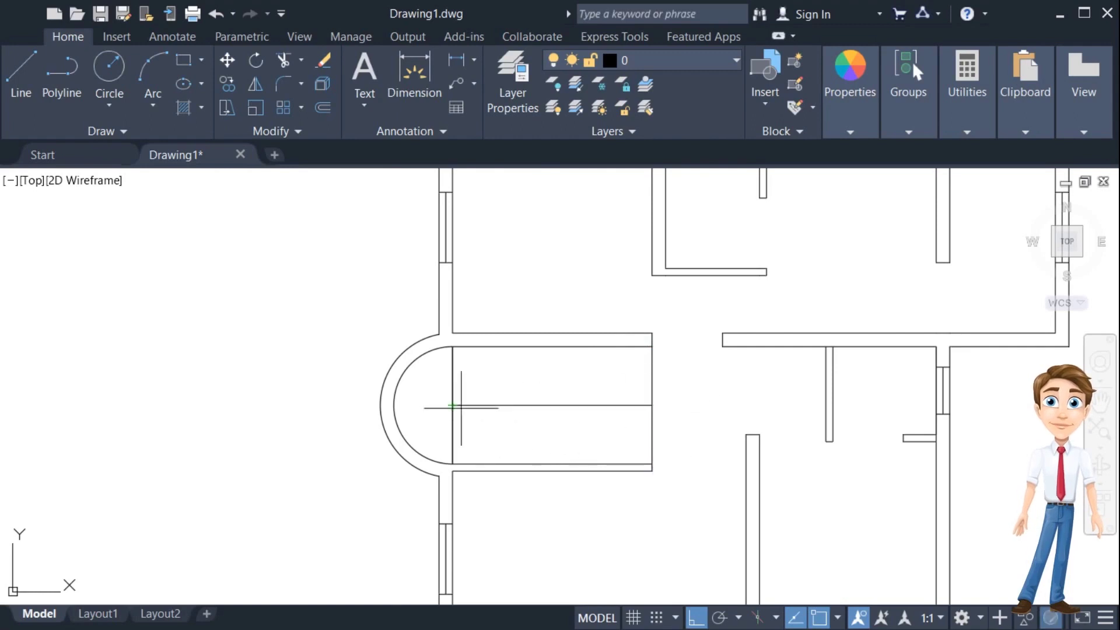
click(461, 408)
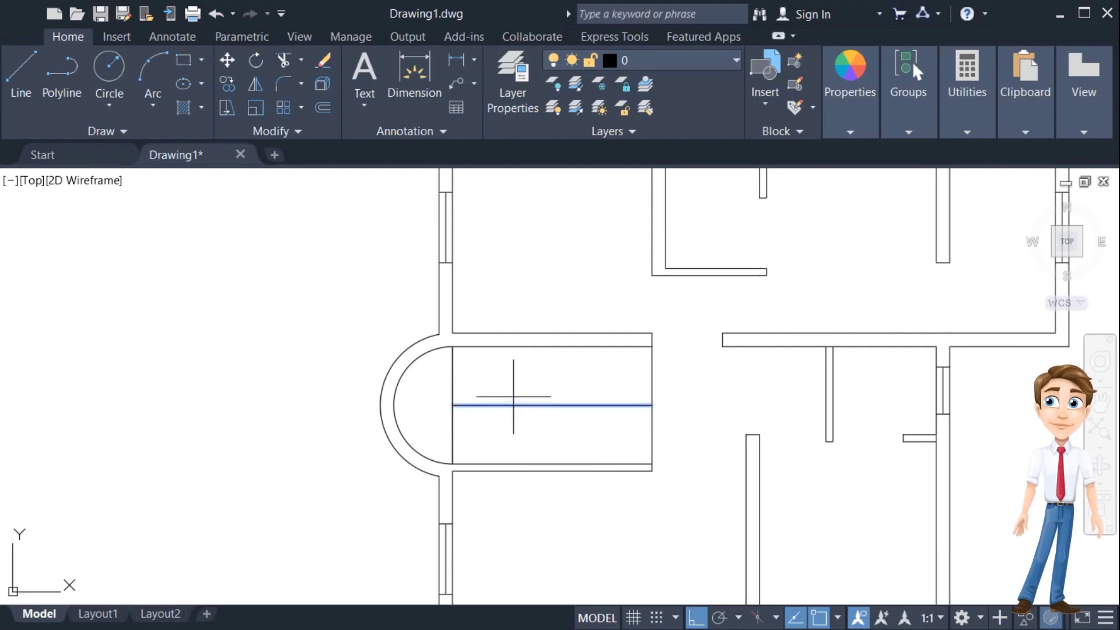
key(Escape)
Copy the first tread line repeatedly along the stair to create evenly spaced treads.
click(454, 385)
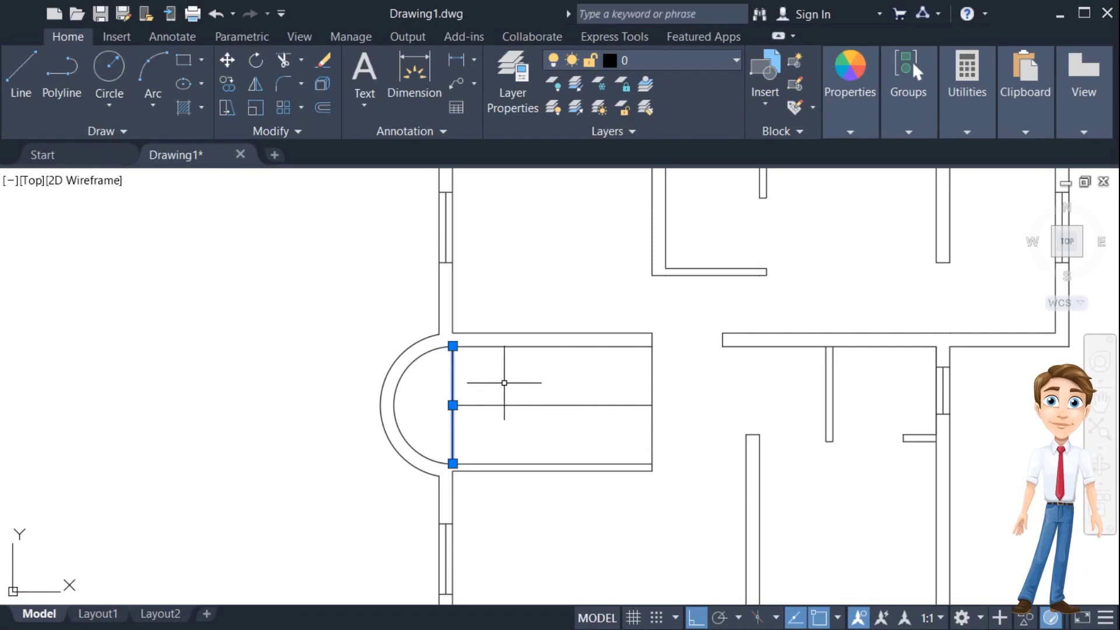
key(m)
key(Return)
click(453, 405)
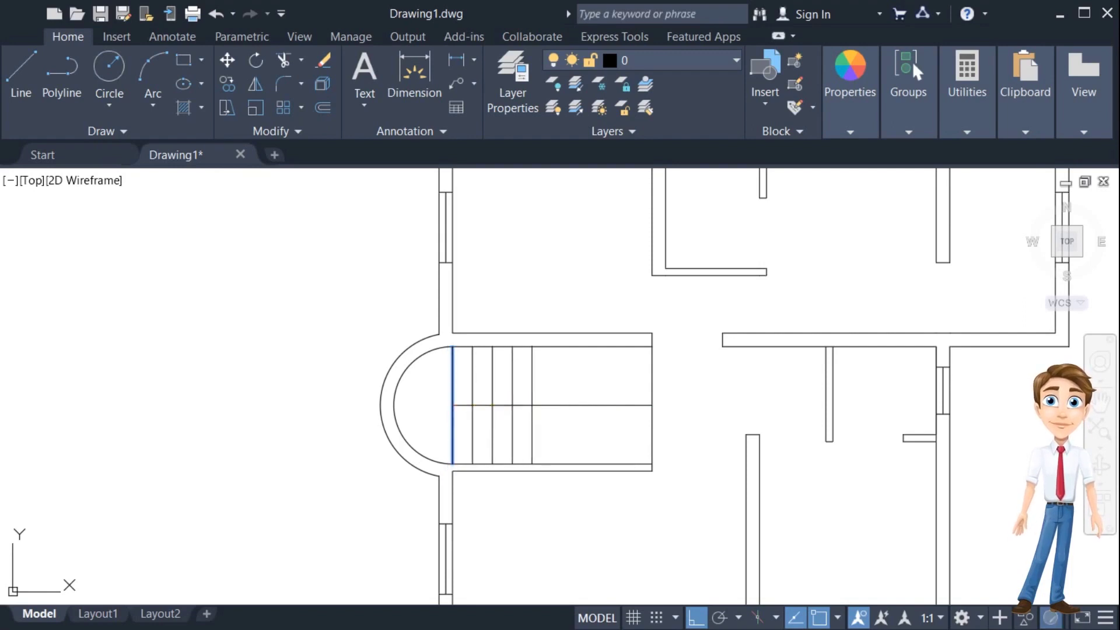
click(592, 405)
click(633, 405)
key(Return)
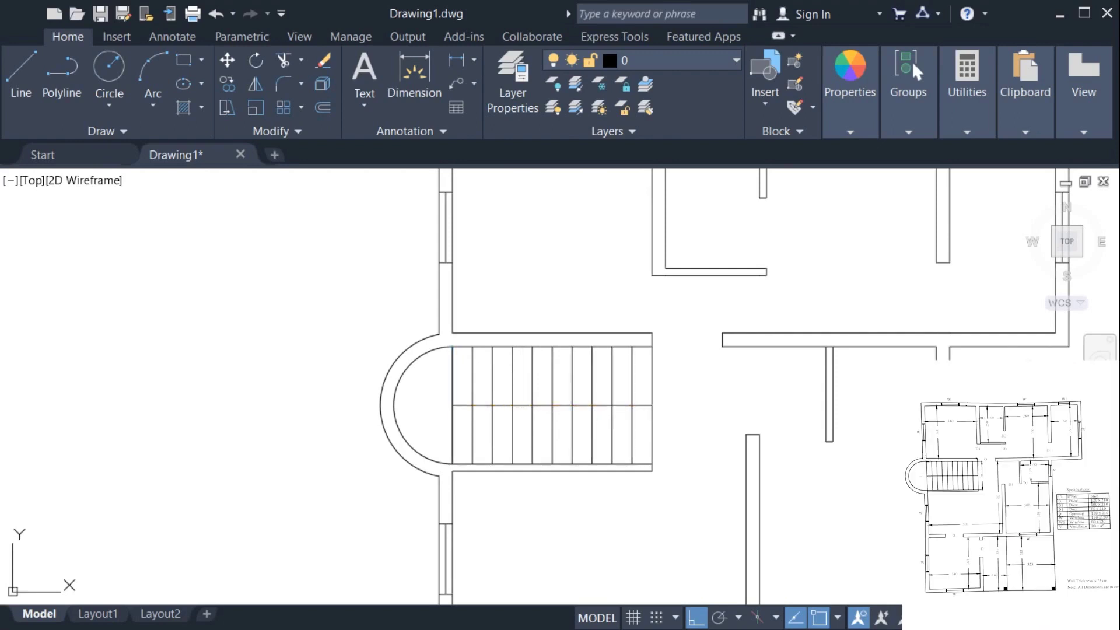
scroll(630, 405, down, 4)
middle_drag(587, 397, 537, 347)
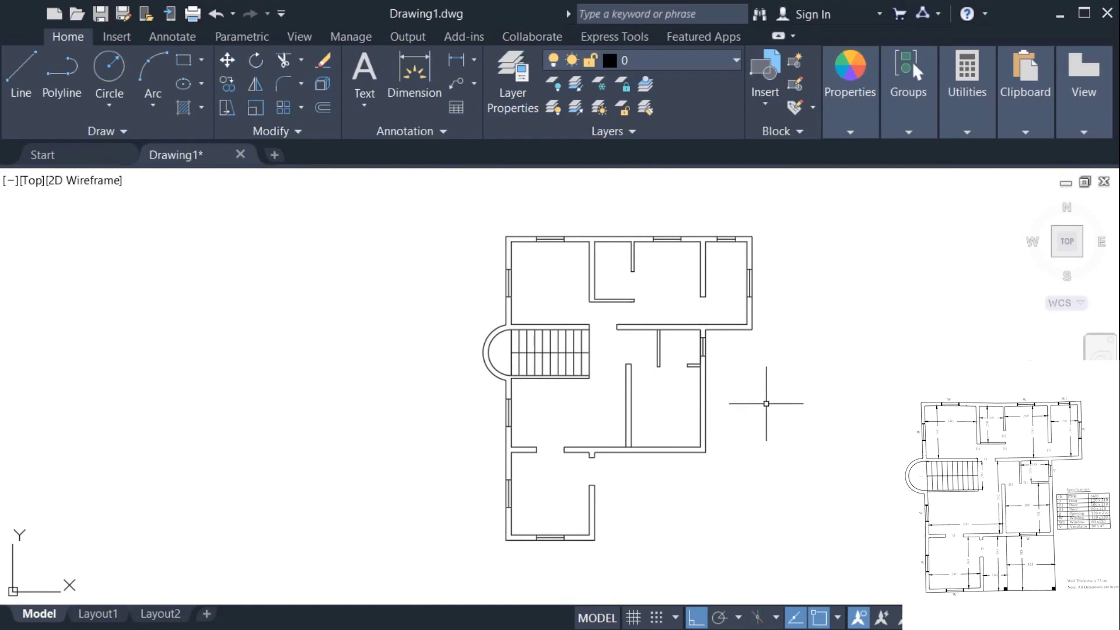
scroll(675, 362, up, 3)
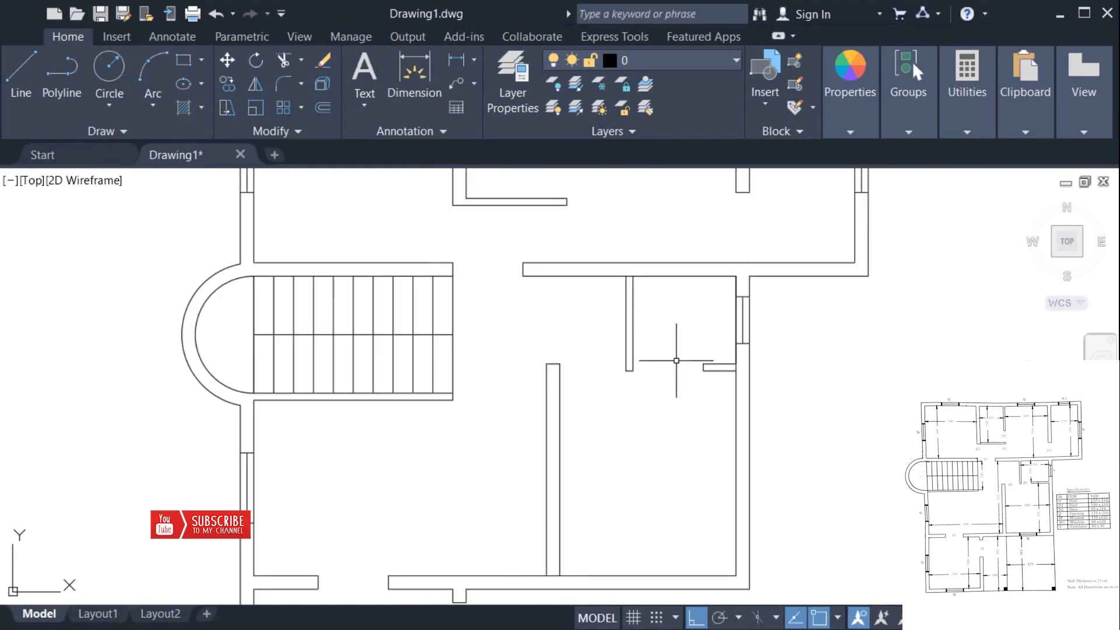
scroll(737, 368, up, 2)
scroll(745, 387, down, 3)
scroll(761, 402, down, 2)
middle_drag(764, 406, 689, 385)
scroll(644, 462, up, 5)
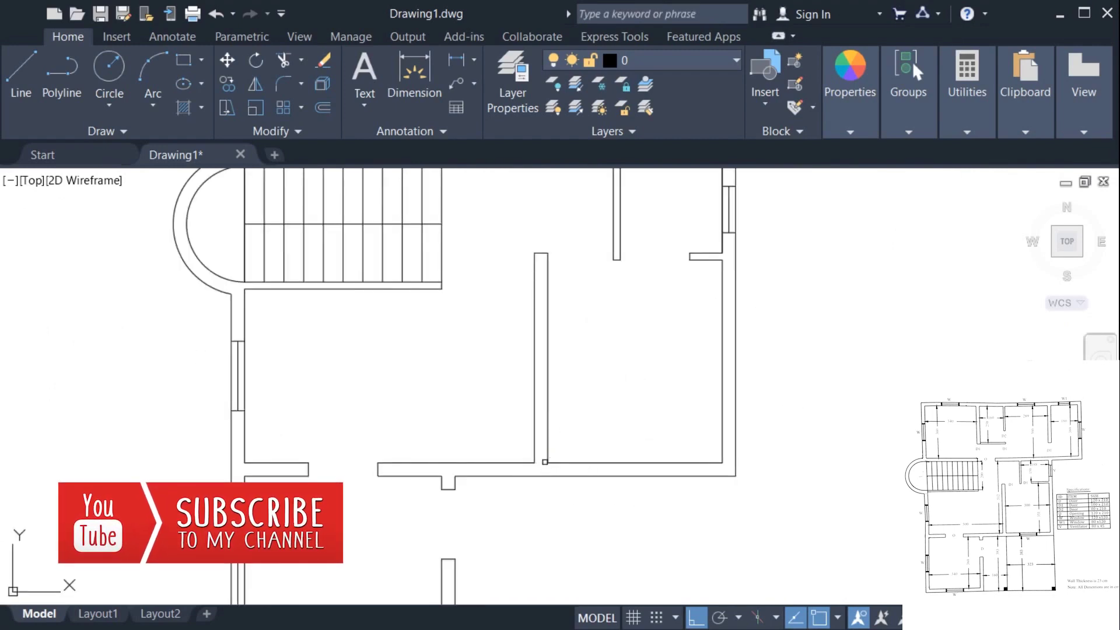
scroll(560, 461, down, 4)
scroll(572, 440, down, 2)
scroll(598, 417, up, 2)
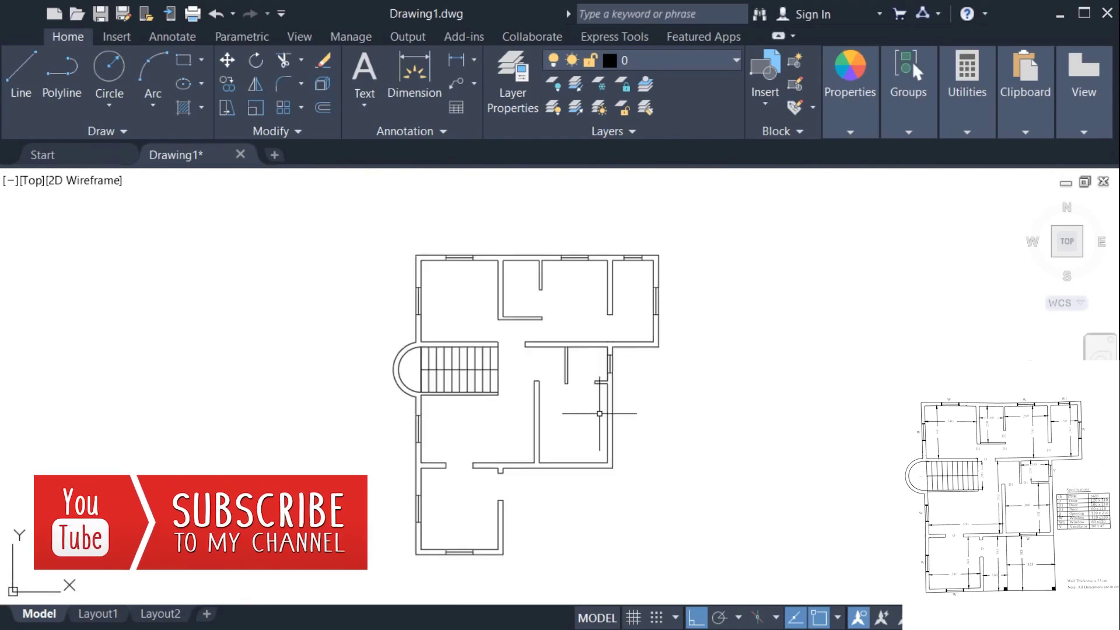